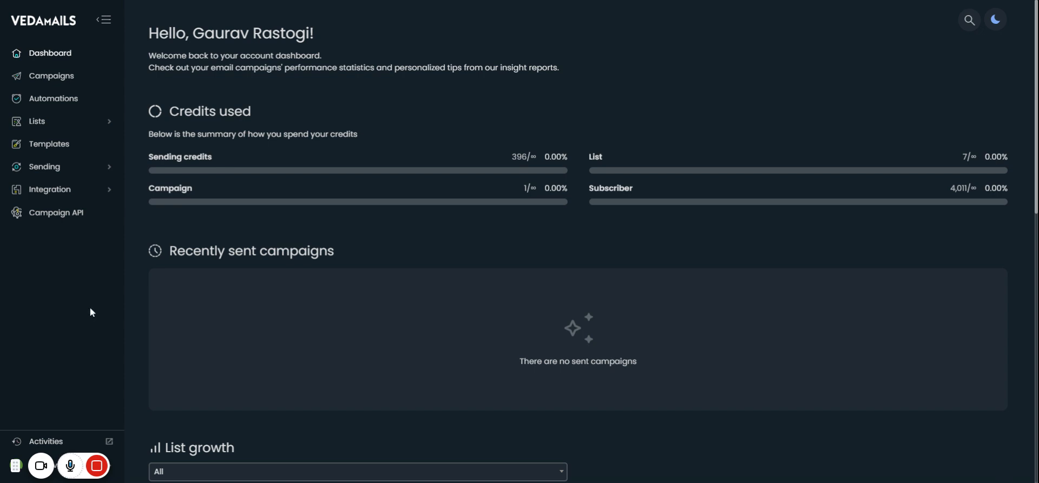
# - Open the sending servers list and examine the configured servers with their hostnames, sending limits and statuses
pyautogui.click(70, 167)
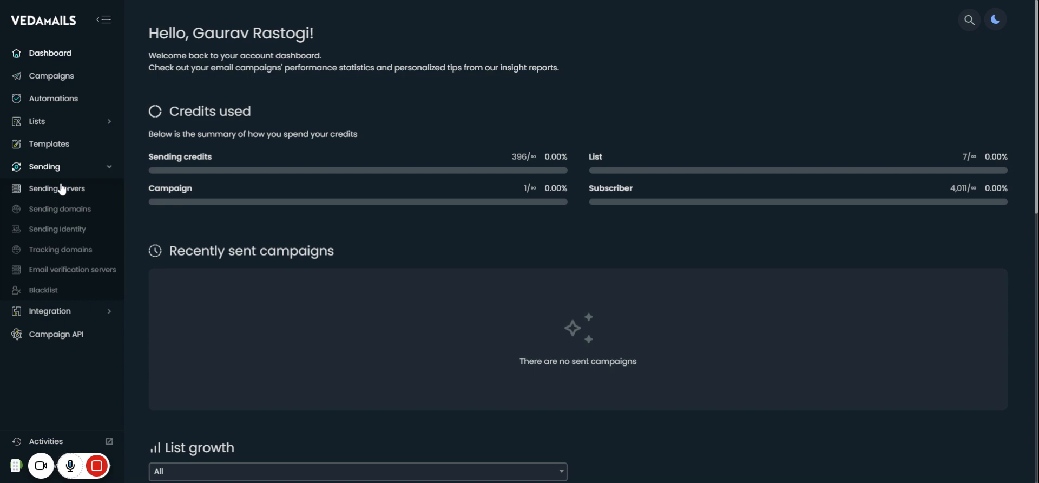
pyautogui.click(58, 190)
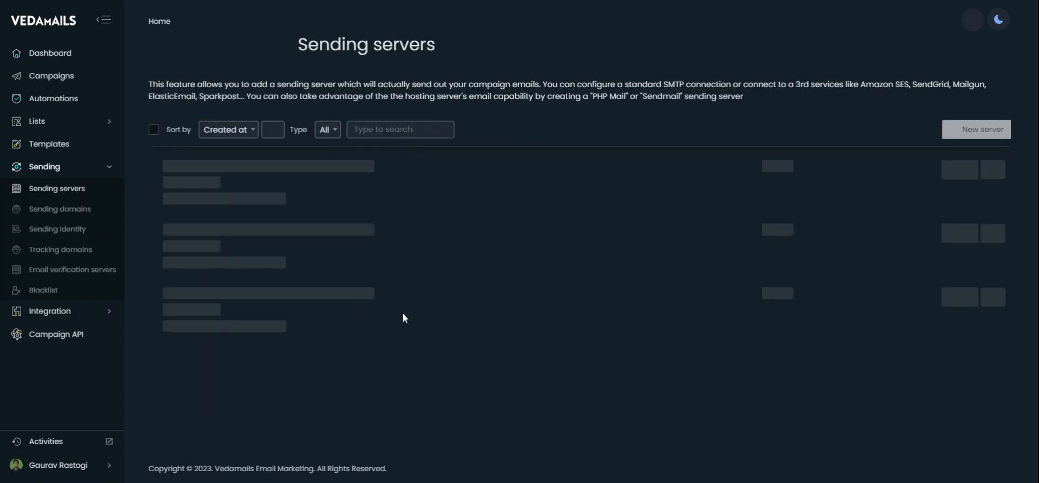
pyautogui.scroll(-4, 364, 311)
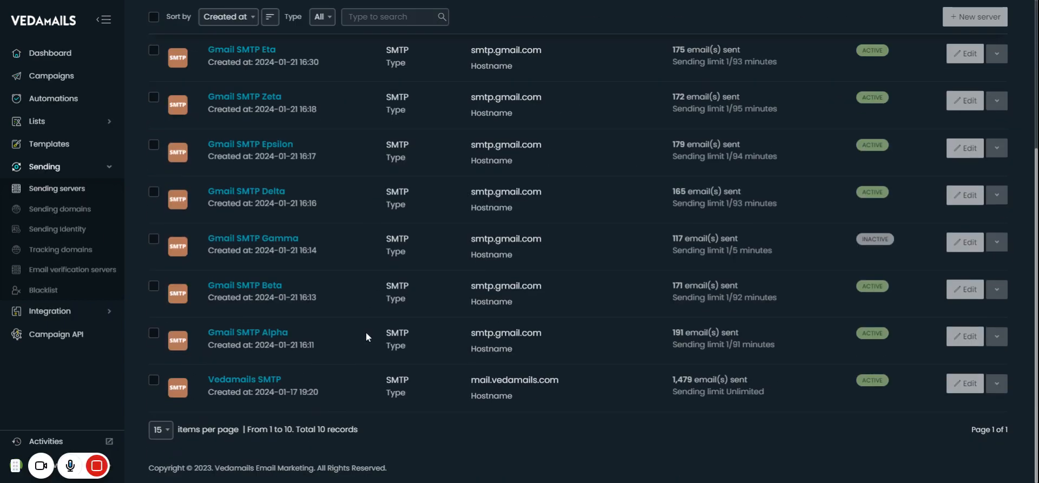
pyautogui.scroll(3, 365, 332)
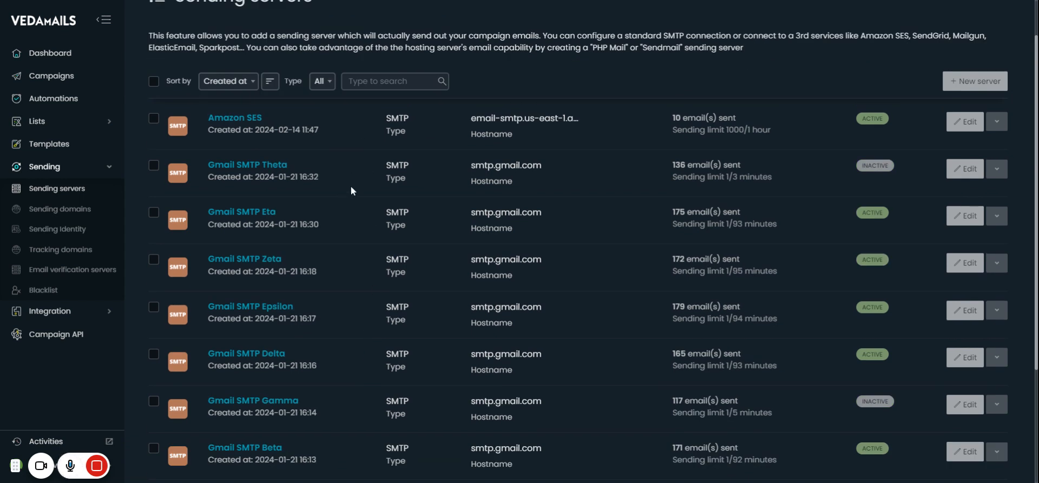
pyautogui.scroll(-3, 351, 186)
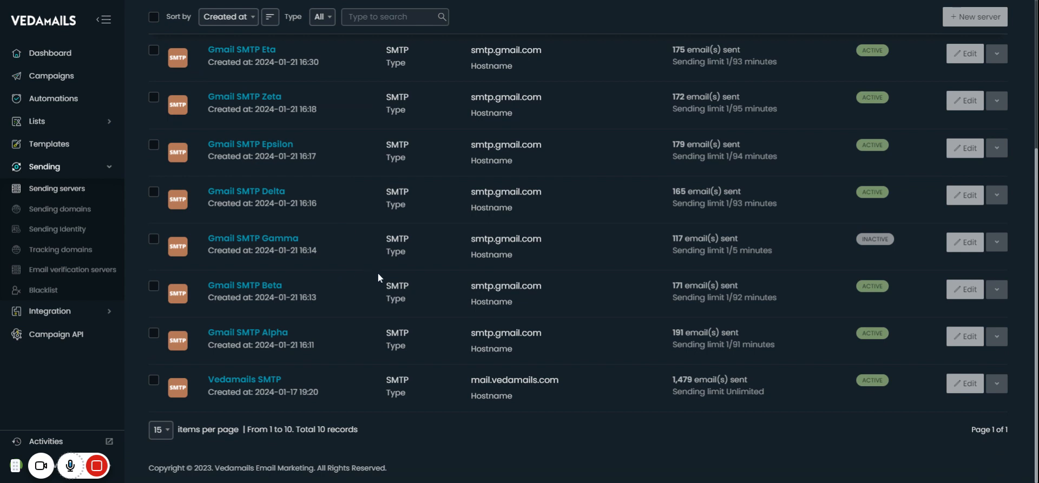
pyautogui.scroll(3, 377, 277)
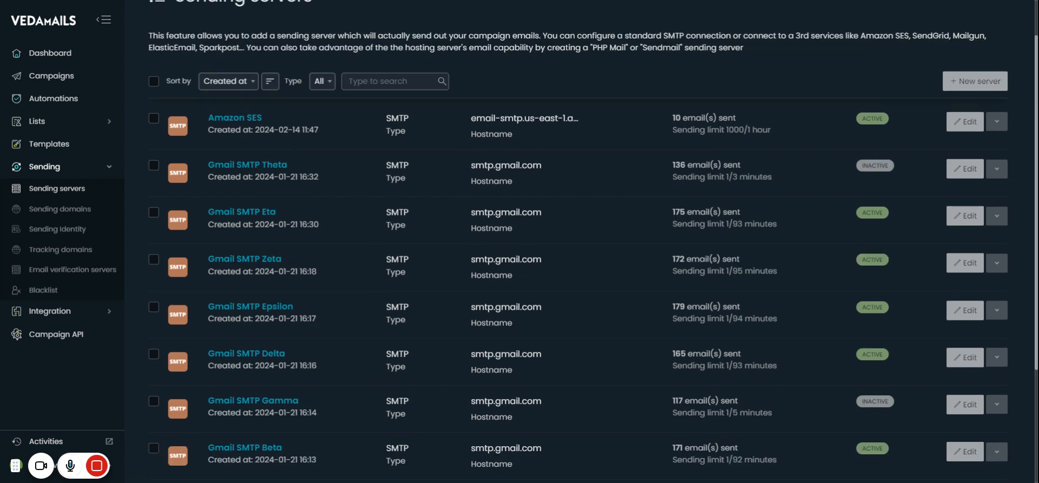
pyautogui.scroll(-3, 343, 190)
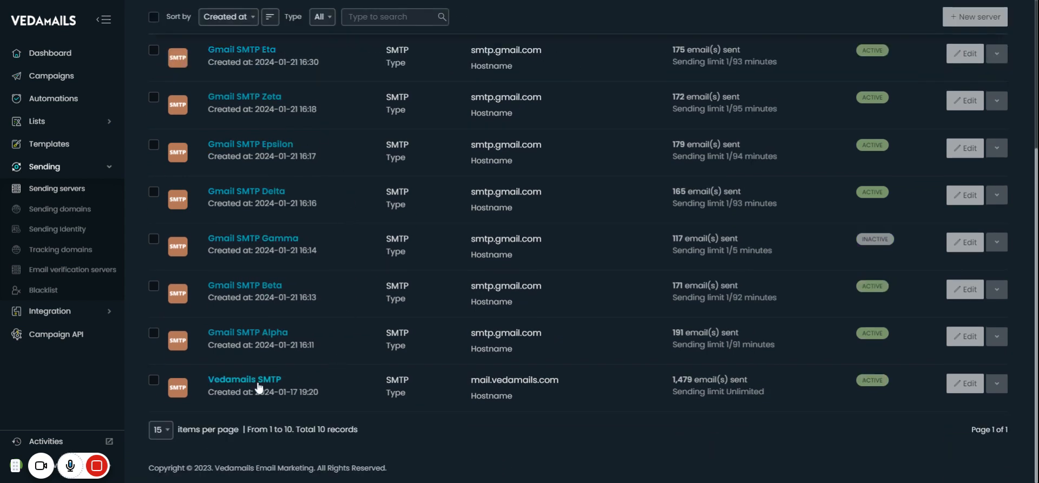
pyautogui.scroll(3, 426, 280)
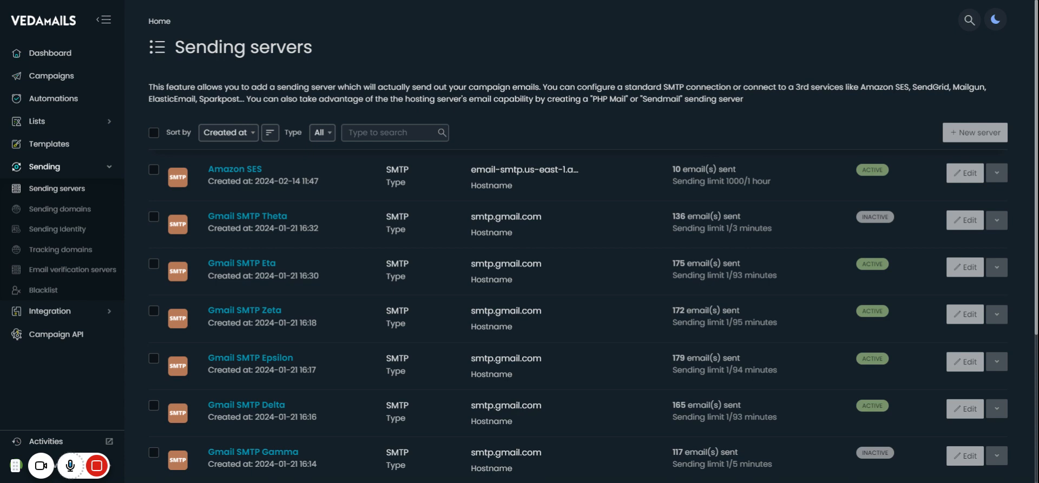
pyautogui.click(79, 254)
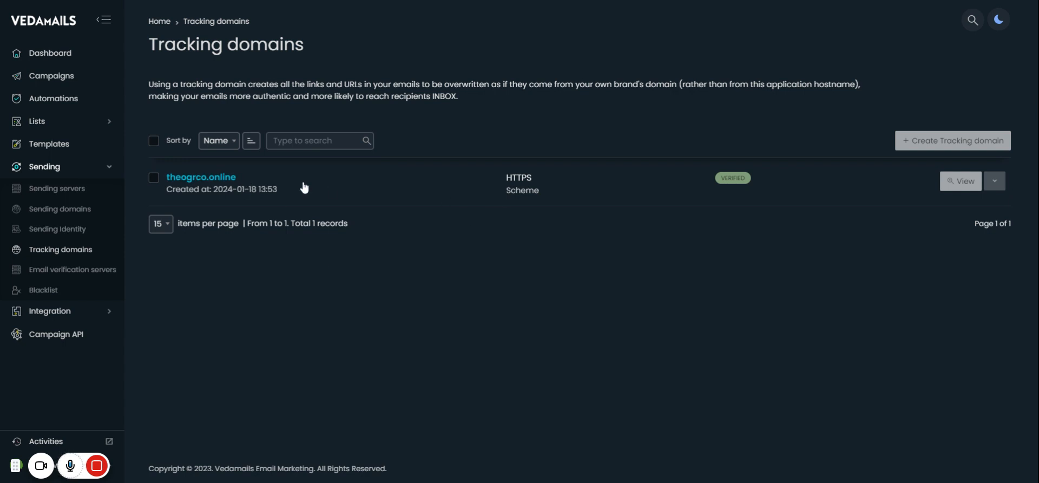
pyautogui.click(187, 180)
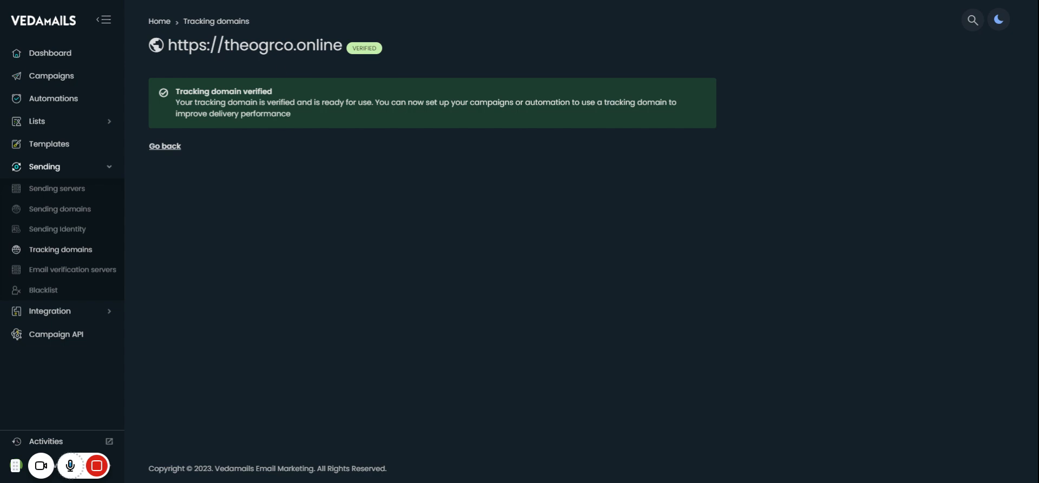
pyautogui.moveTo(342, 45); pyautogui.dragTo(224, 44)
pyautogui.hotkey('ctrl', 'c')
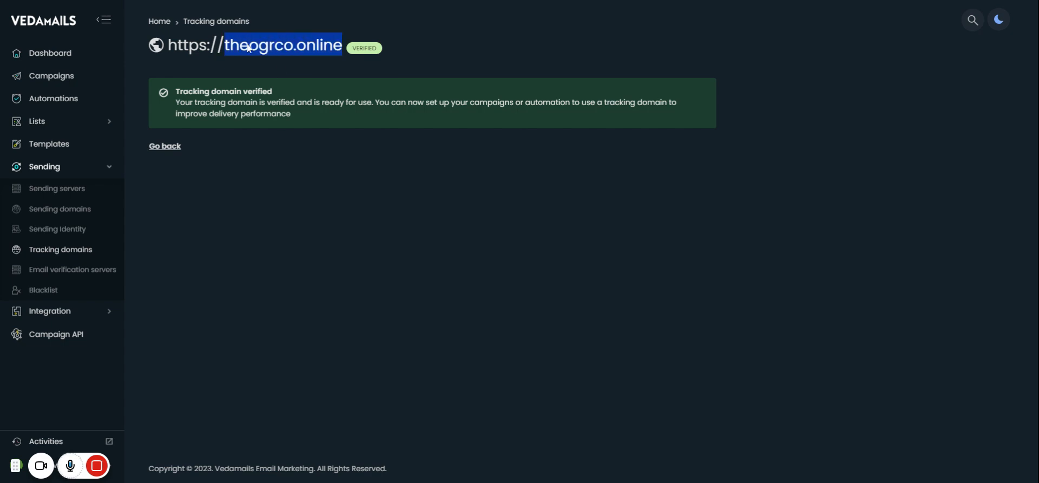
# - Delete the theogrco.online tracking domain from the tracking domains list
pyautogui.click(201, 21)
pyautogui.click(995, 181)
pyautogui.click(959, 208)
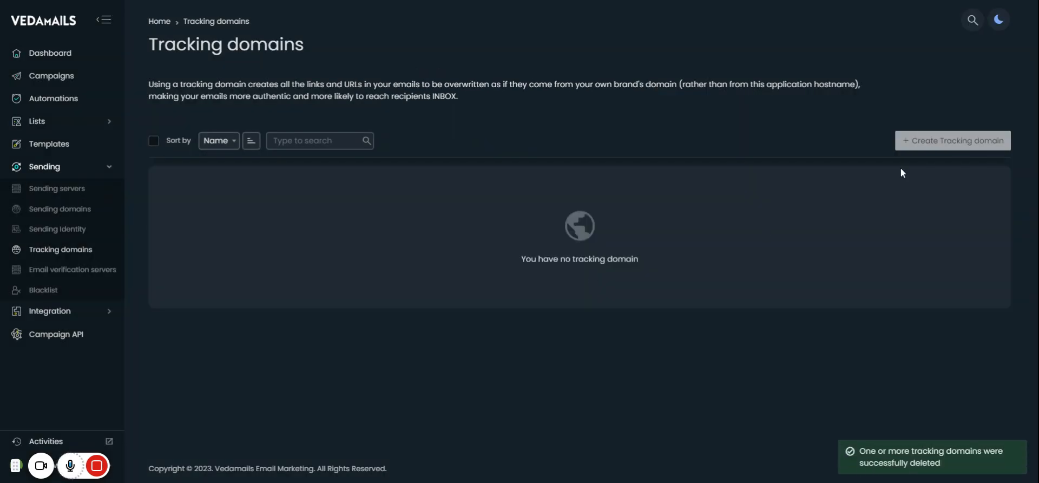
# - Create an HTTPS tracking domain named theogrco.online with host redirect verification and save it
pyautogui.click(962, 139)
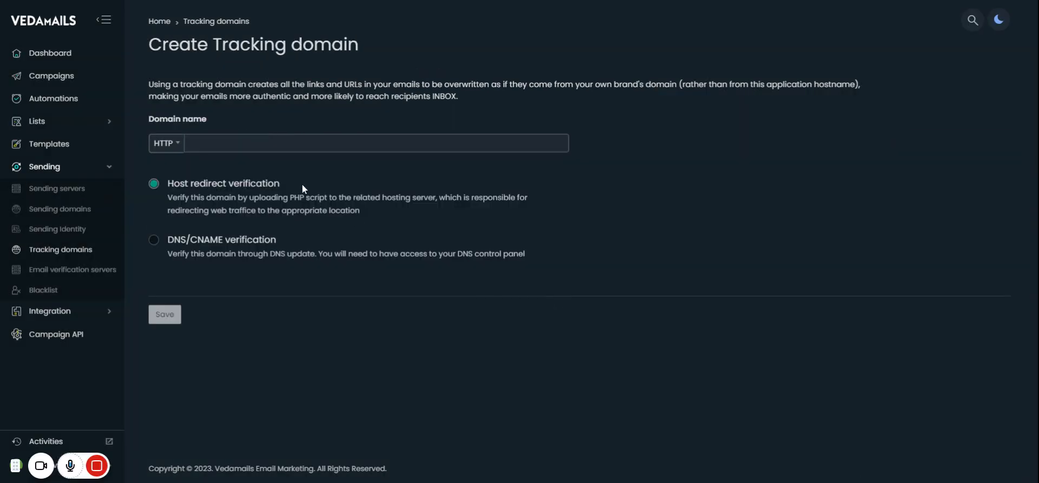
pyautogui.moveTo(97, 465)
pyautogui.click(165, 142)
pyautogui.click(165, 181)
pyautogui.click(196, 143)
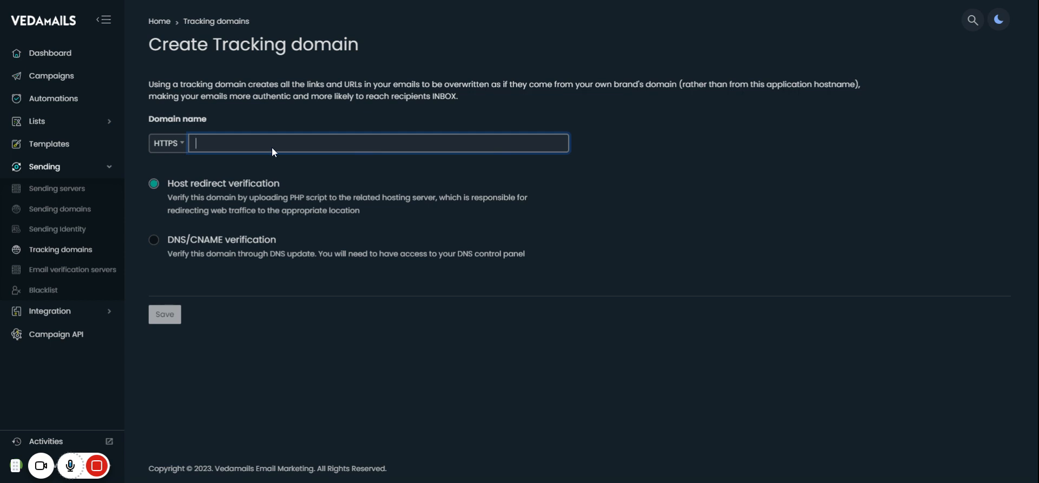
pyautogui.hotkey('ctrl', 'v')
pyautogui.click(347, 330)
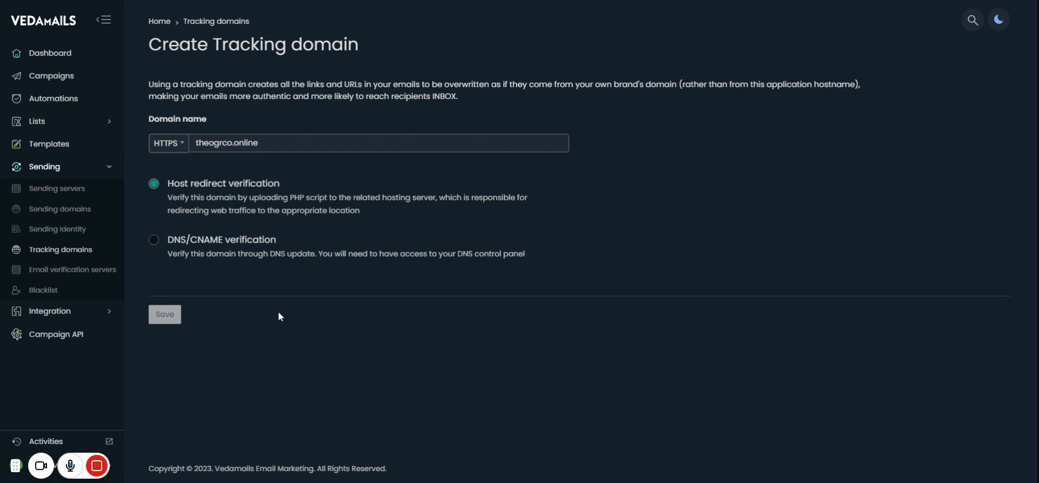
pyautogui.click(166, 324)
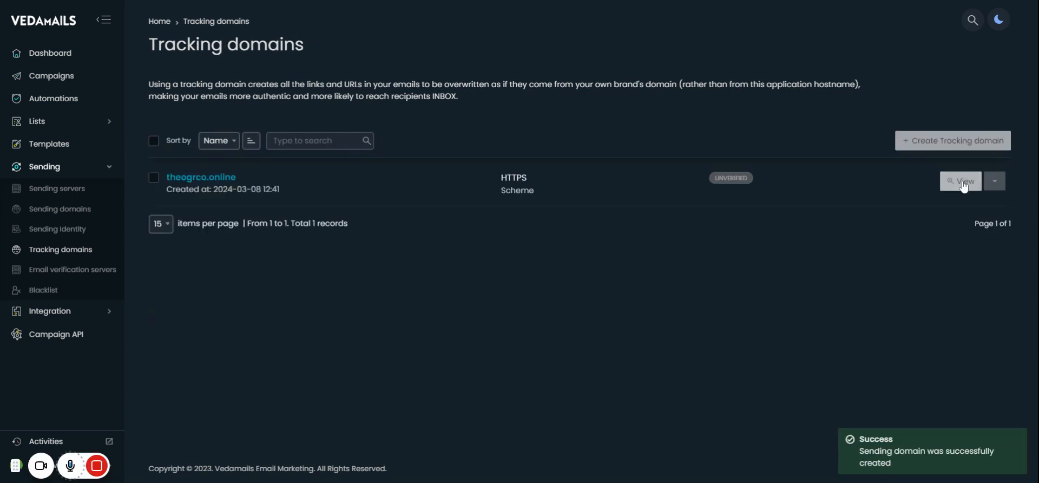
# - Open the new theogrco.online tracking domain's setup details and test the domain to verify it
pyautogui.click(967, 184)
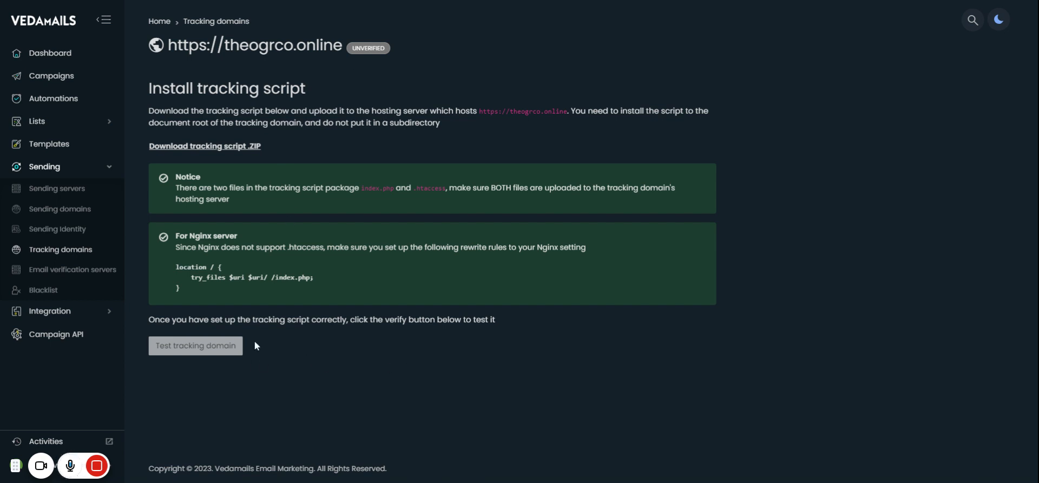
pyautogui.click(233, 344)
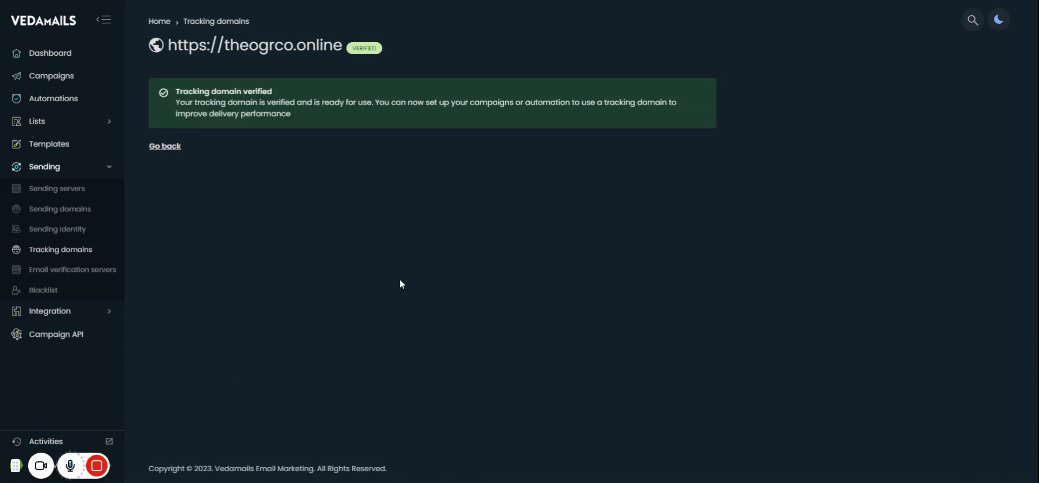
# - Look at the blank form for a new generic SMTP sending server and leave it without saving
pyautogui.click(69, 194)
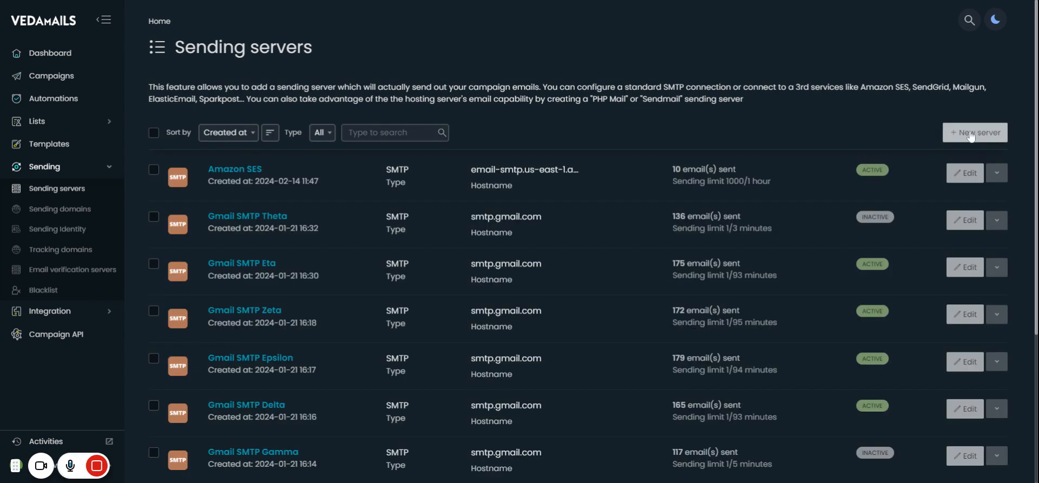
pyautogui.scroll(-5, 547, 222)
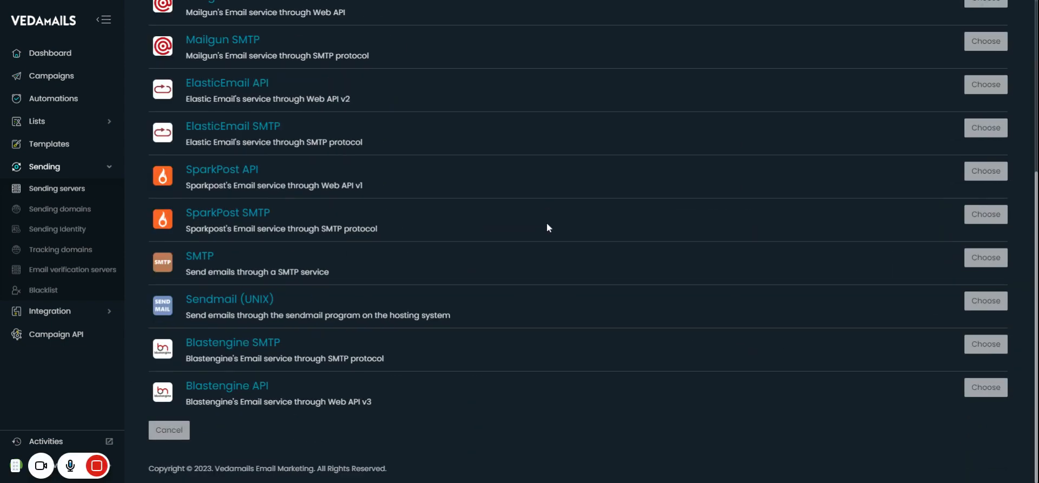
pyautogui.click(985, 257)
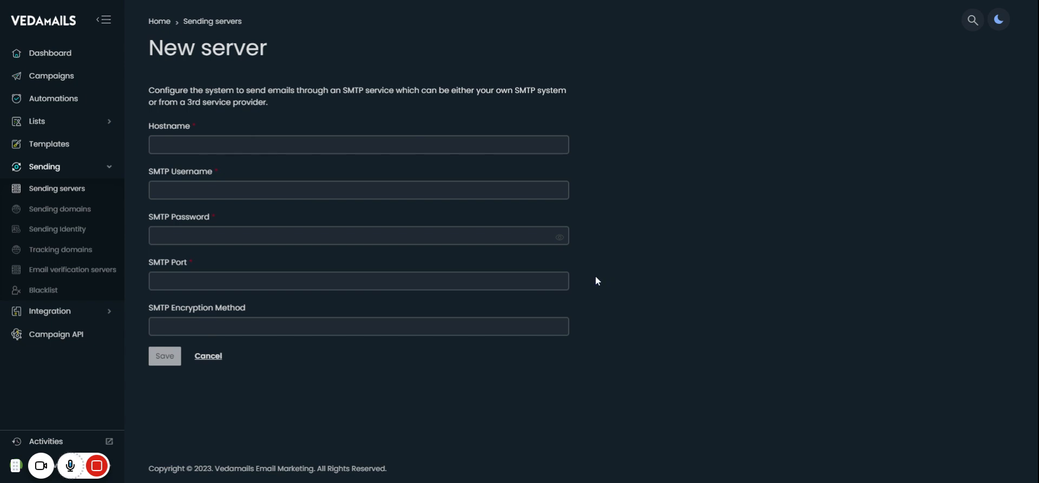
pyautogui.click(215, 356)
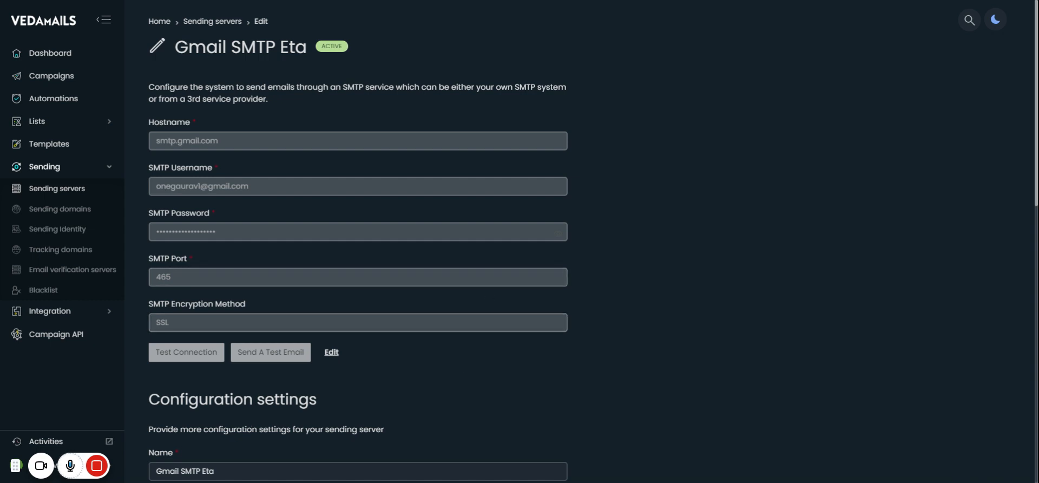
# - Review the Gmail SMTP Eta server's configuration settings, including its handlers, speed limit and sending identity
pyautogui.scroll(-7, 260, 272)
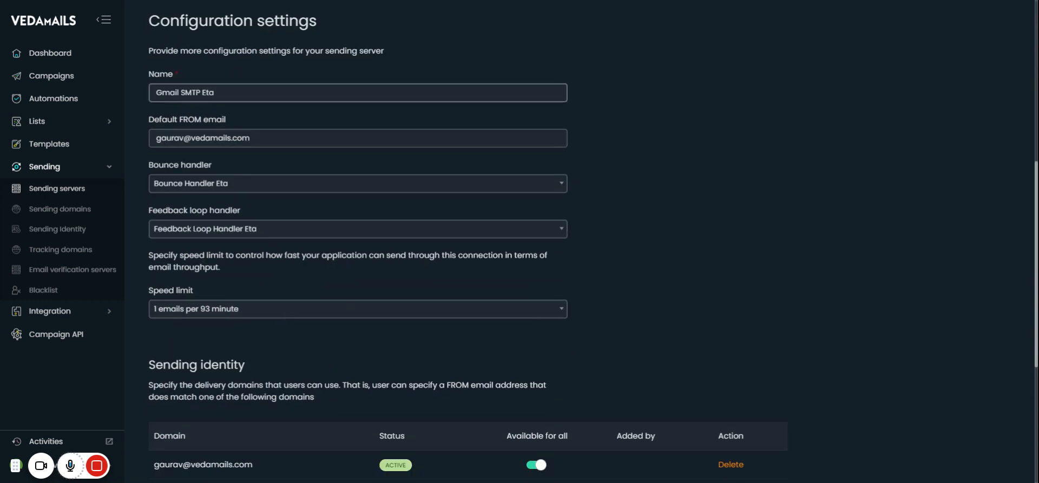
pyautogui.scroll(-5, 228, 151)
pyautogui.scroll(12, 209, 296)
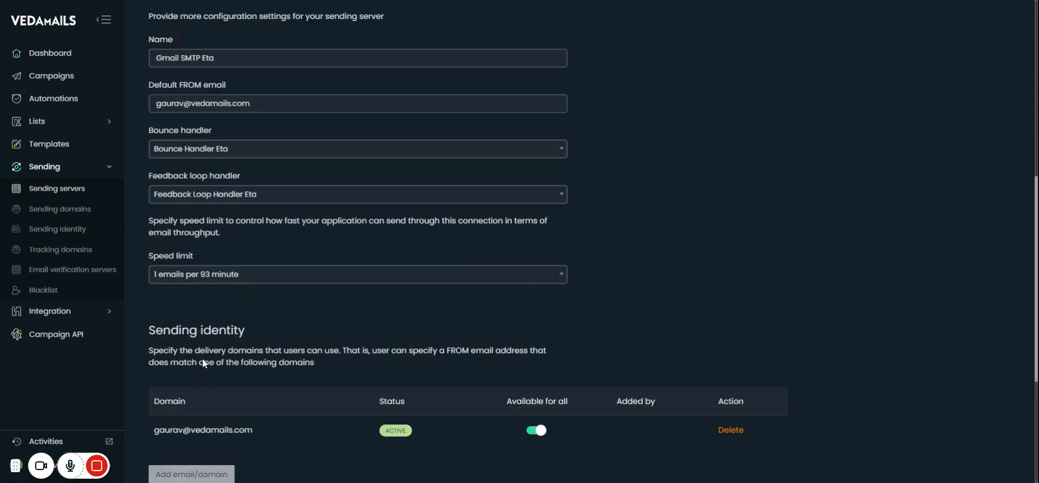
# - Test the Gmail SMTP Eta server's connection, and view its test message form without sending anything
pyautogui.click(184, 360)
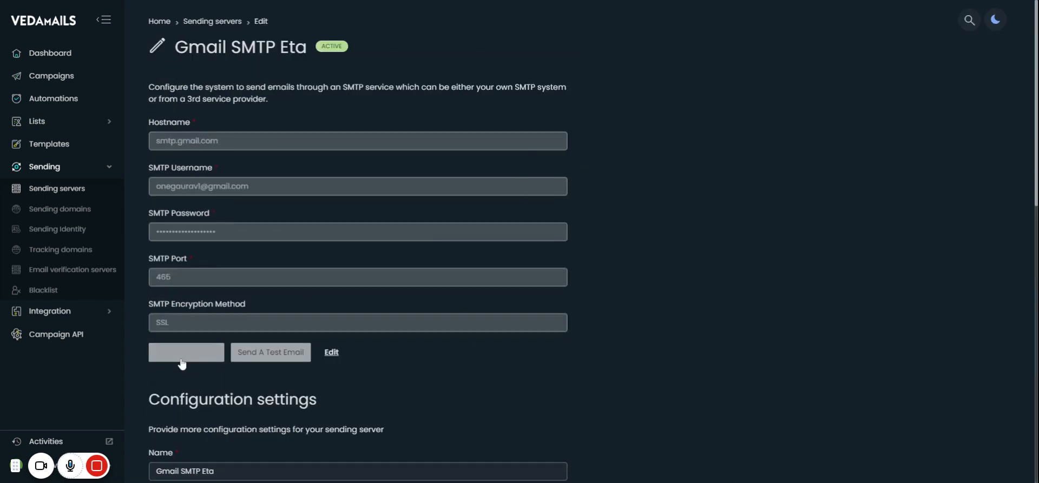
pyautogui.click(519, 106)
pyautogui.click(275, 361)
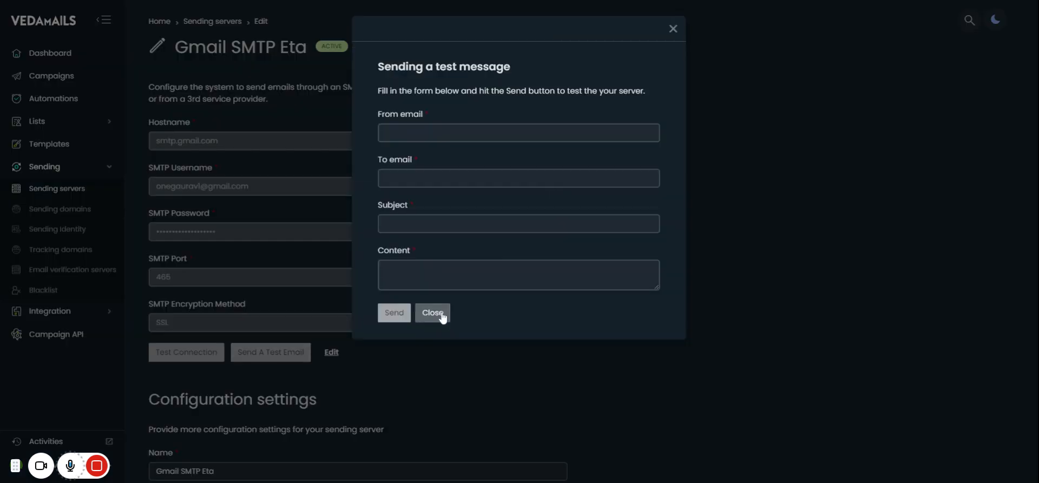
pyautogui.click(432, 312)
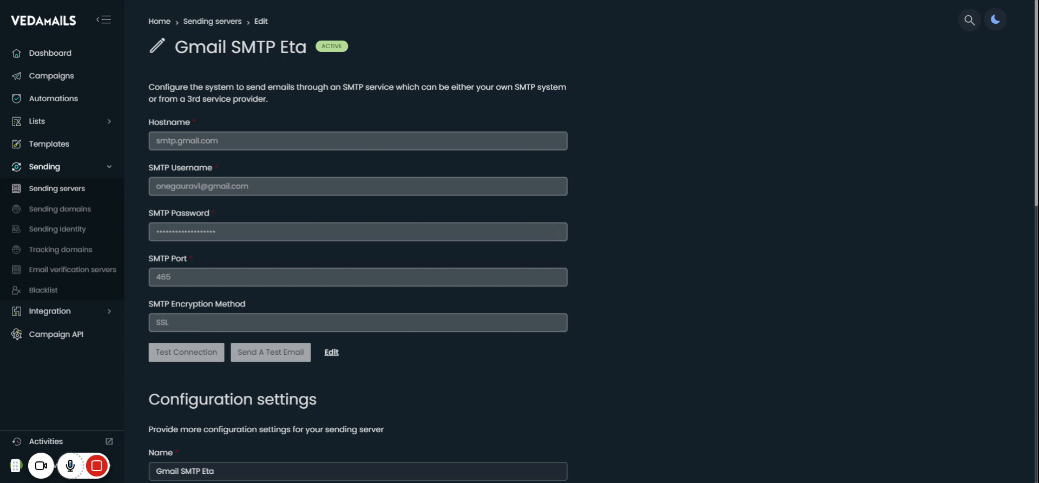
# - Return to the sending servers list and compare the servers' hostnames, sent emails and sending limits
pyautogui.click(214, 22)
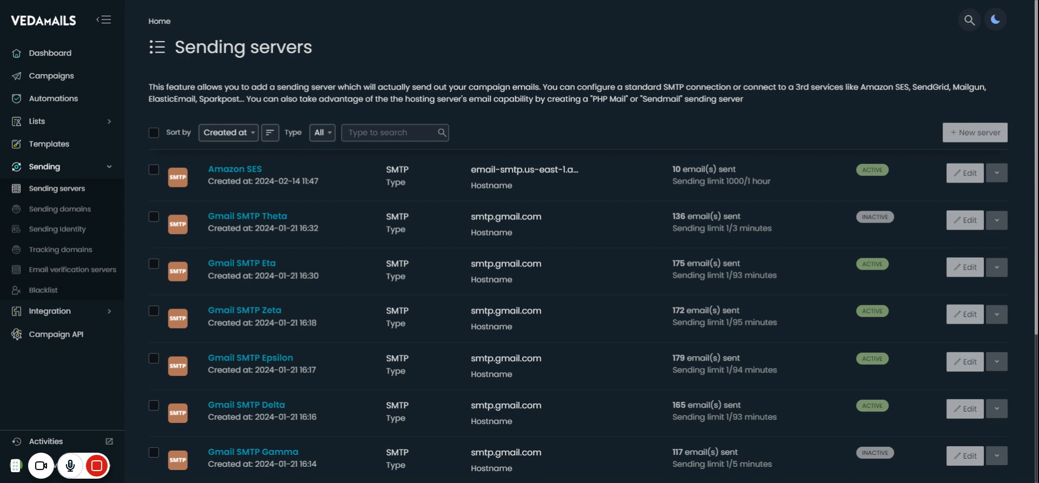
pyautogui.scroll(-3, 469, 256)
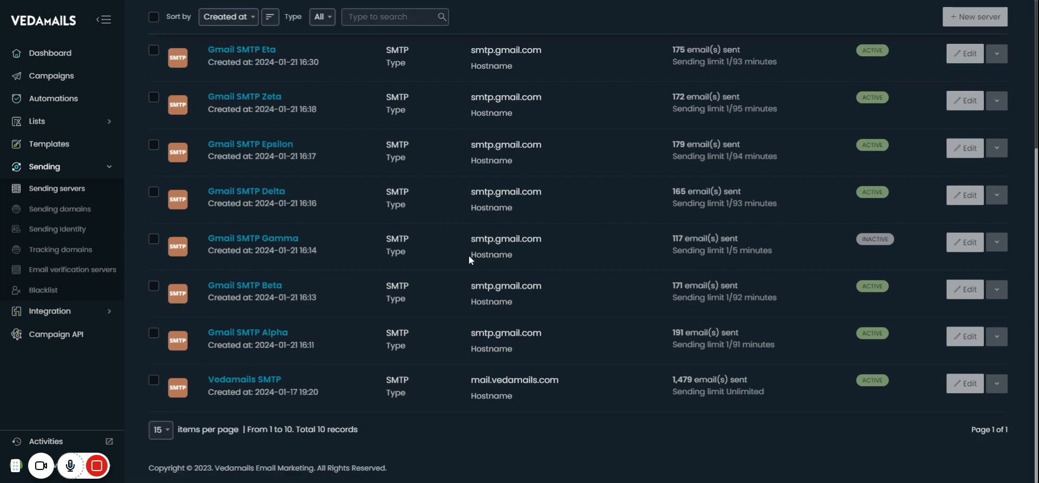
pyautogui.scroll(3, 468, 255)
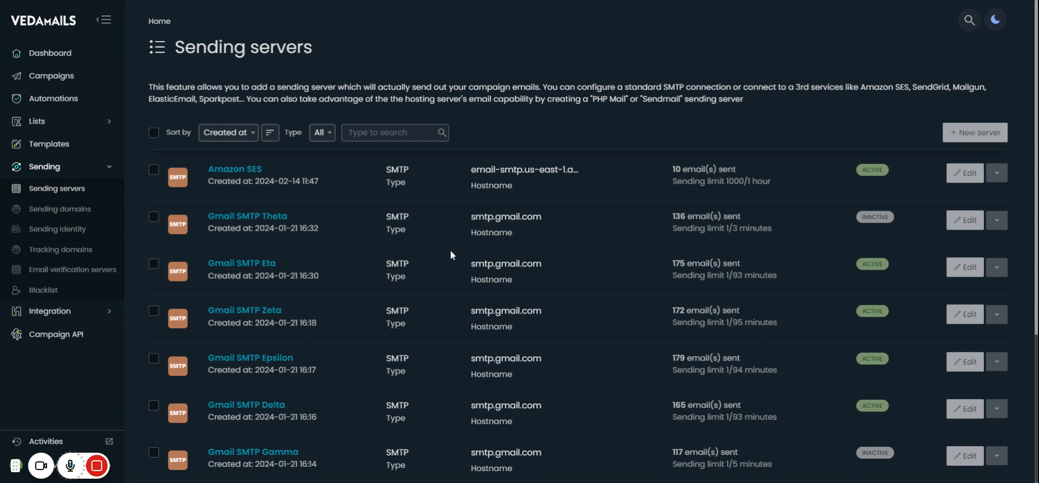
pyautogui.scroll(-2, 453, 254)
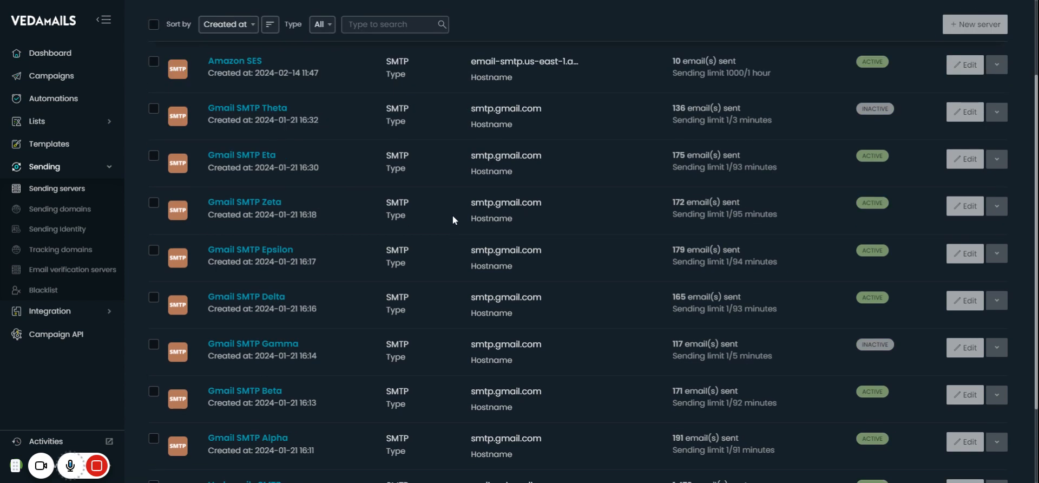
pyautogui.scroll(-2, 363, 436)
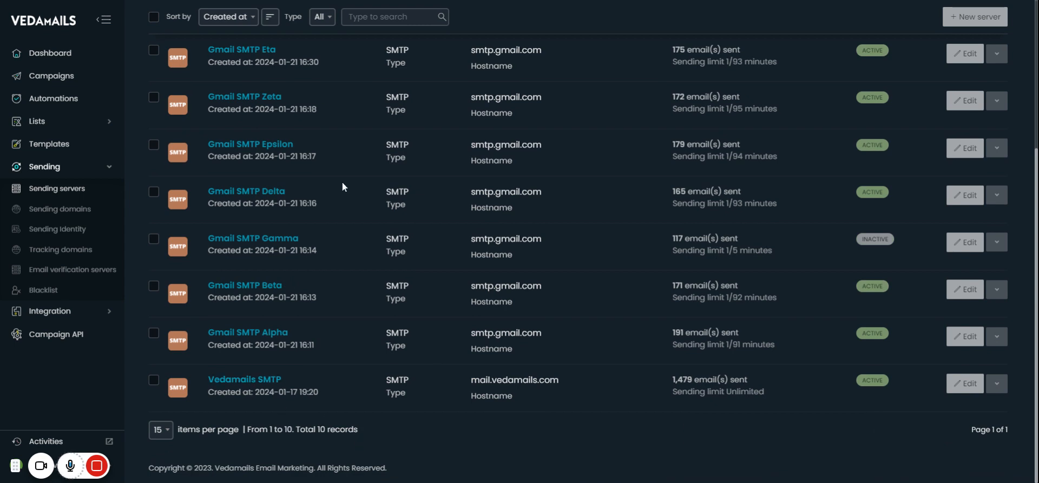
pyautogui.scroll(1, 558, 430)
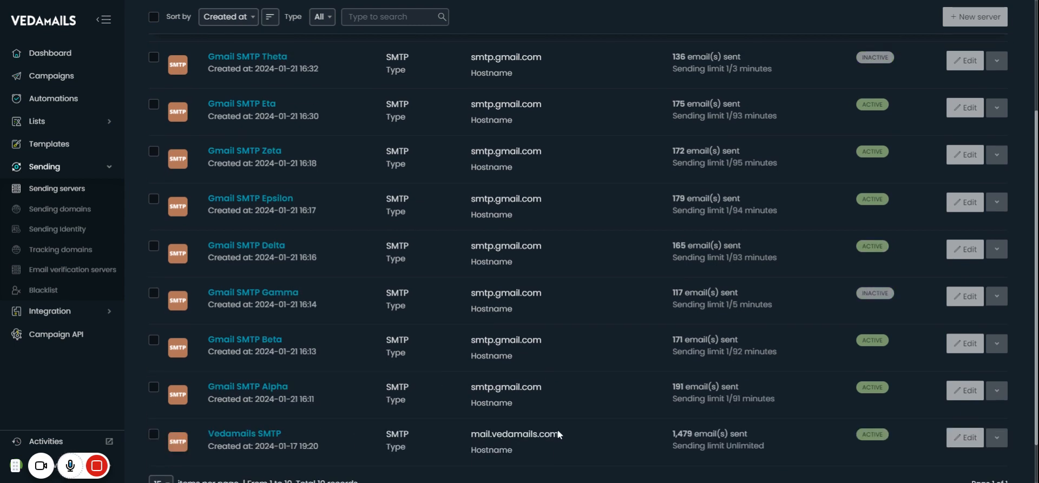
pyautogui.scroll(3, 557, 429)
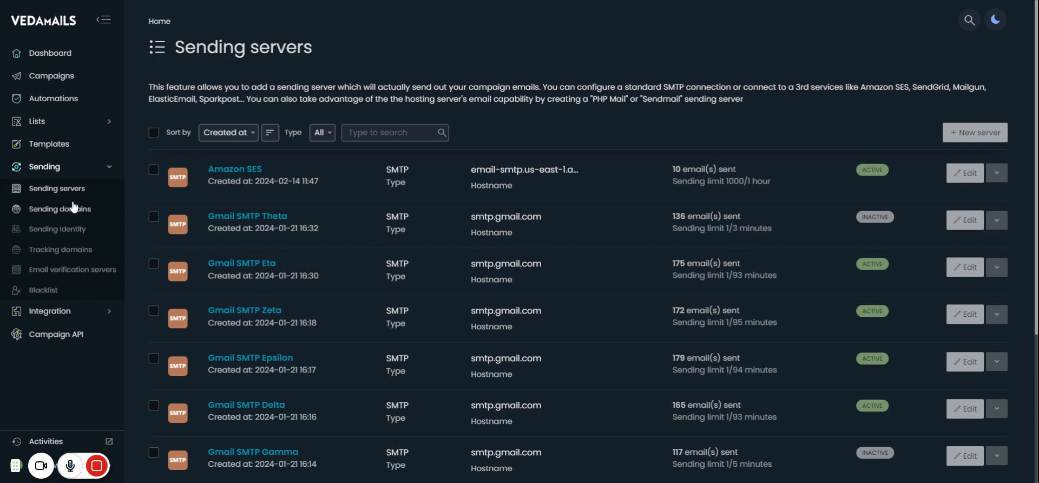
# - Show the sender email addresses registered under Sending Identity
pyautogui.click(68, 229)
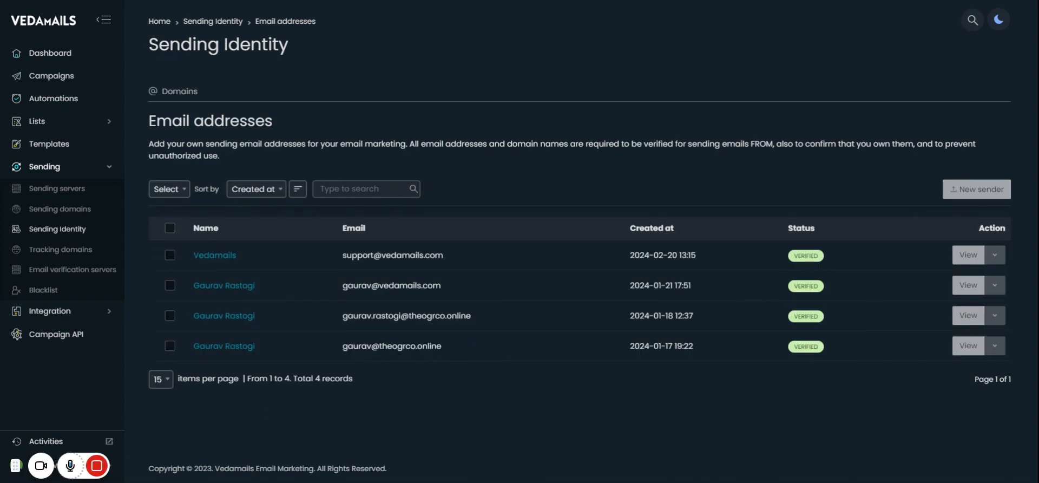
# - View the new sender form without saving a sender, and look over the tracking domains list
pyautogui.click(955, 190)
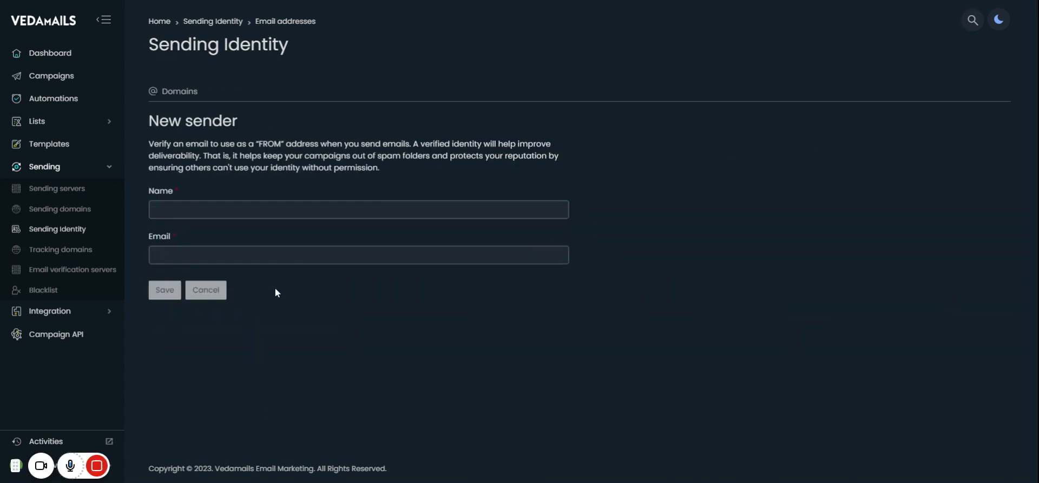
pyautogui.click(219, 293)
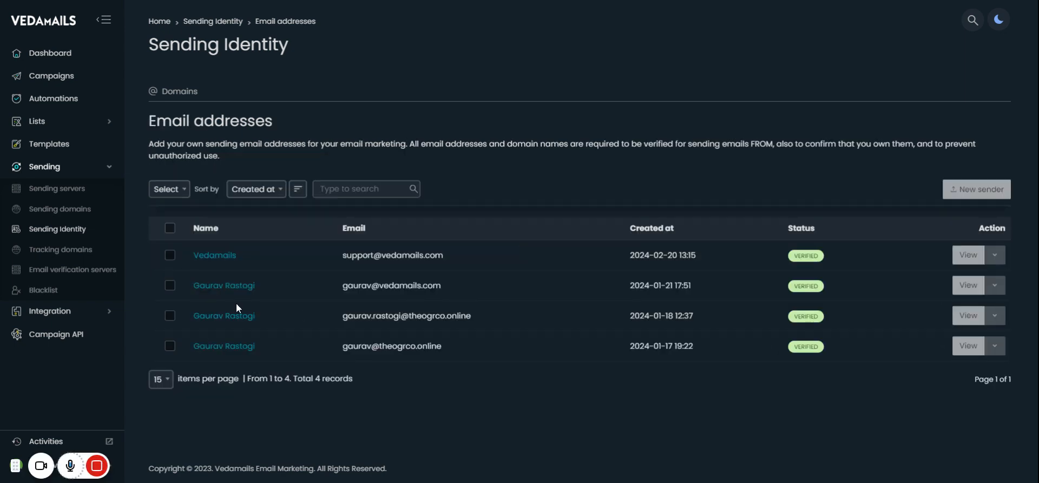
pyautogui.click(69, 252)
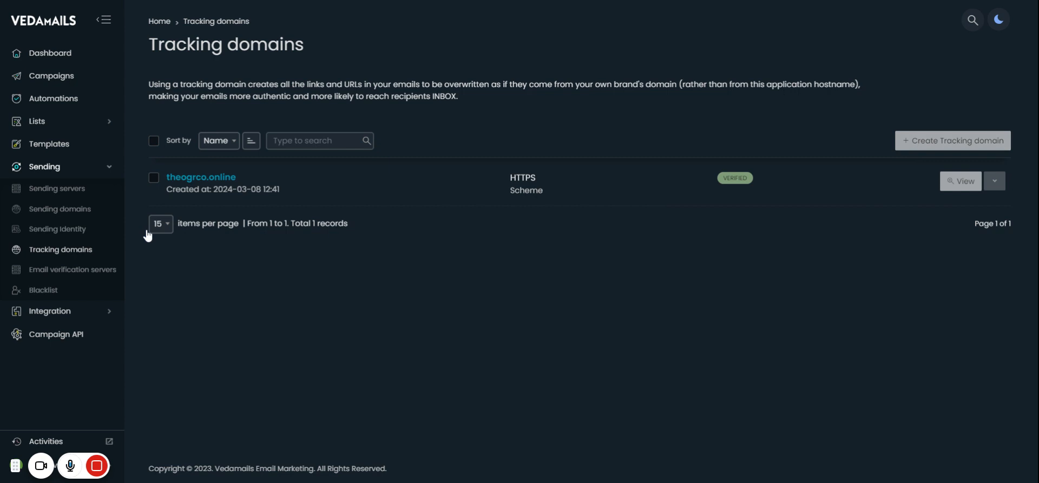
pyautogui.click(64, 229)
# - Show the sending domains and view the new sending domain form without adding a domain
pyautogui.click(62, 208)
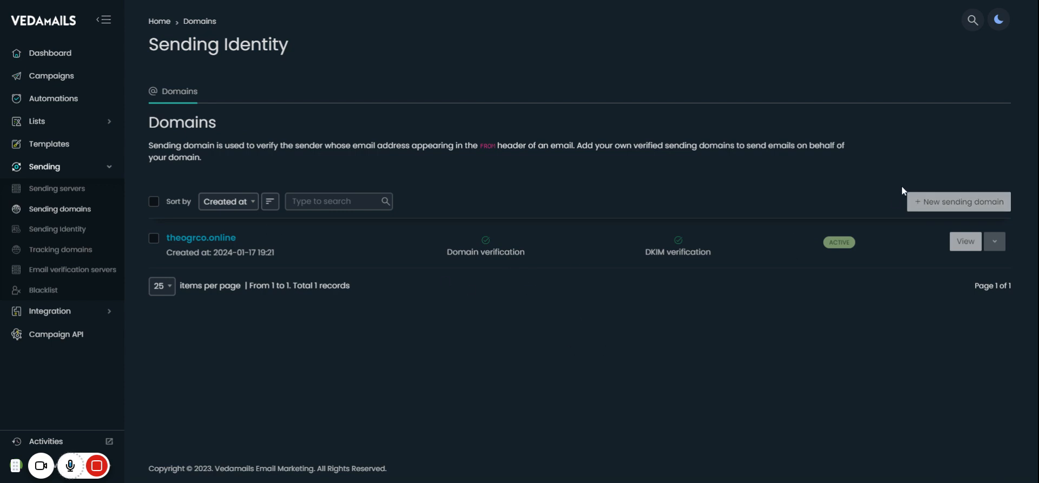
pyautogui.click(952, 201)
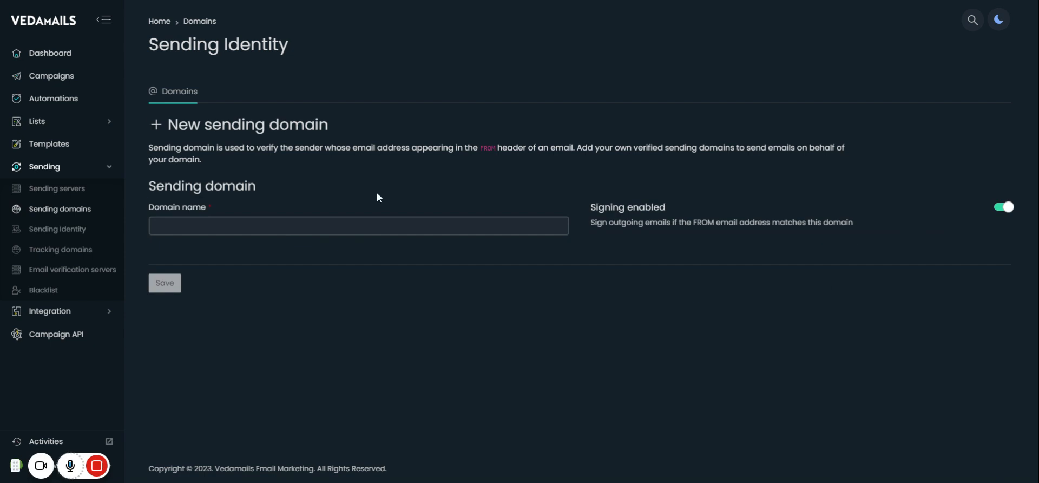
pyautogui.click(199, 22)
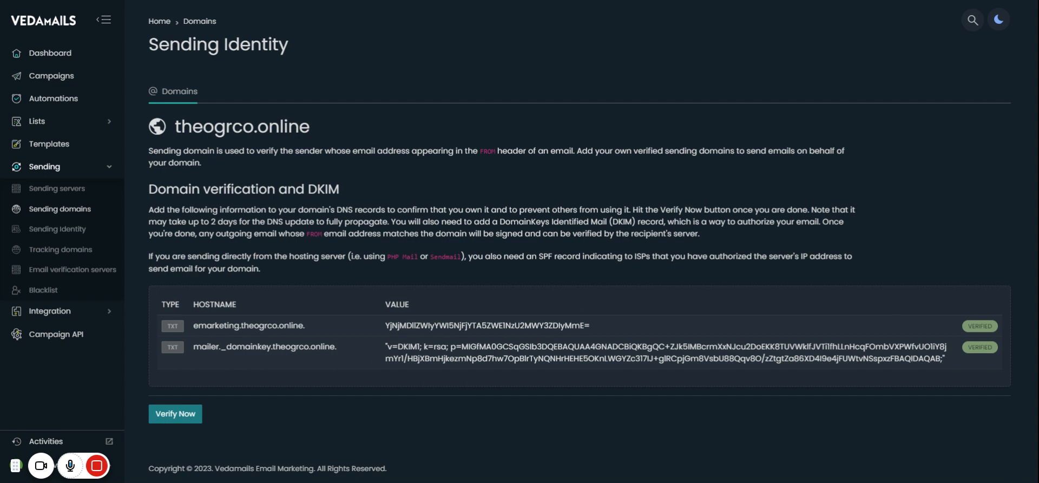
# - Examine the hostnames and values of the domain verification and DKIM TXT records for theogrco.online
pyautogui.moveTo(304, 346); pyautogui.dragTo(529, 358)
pyautogui.click(546, 408)
pyautogui.moveTo(191, 324); pyautogui.dragTo(308, 324)
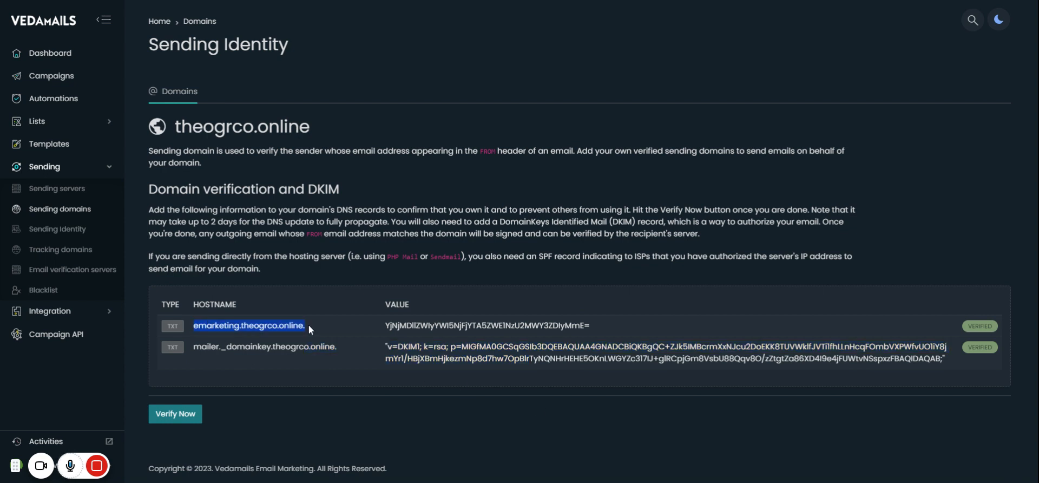
pyautogui.moveTo(391, 325); pyautogui.dragTo(677, 326)
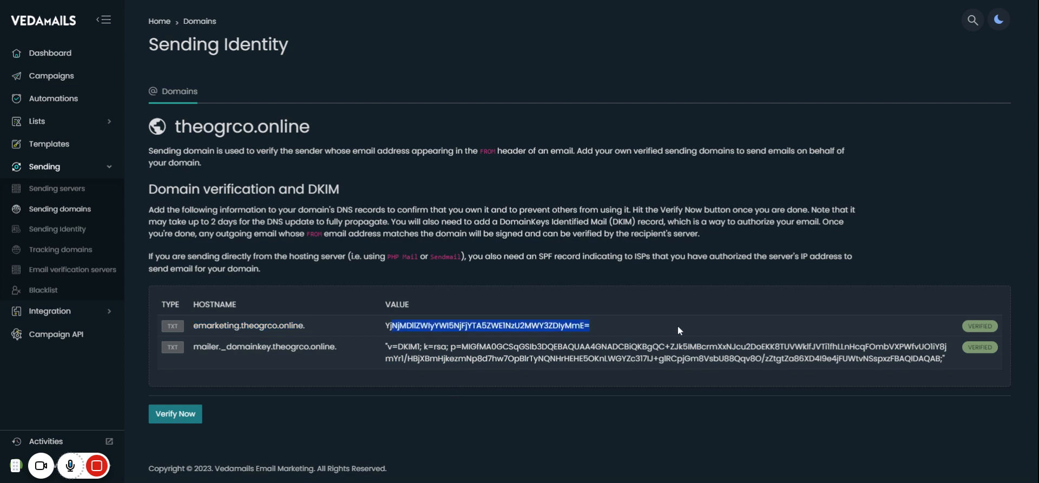
pyautogui.moveTo(201, 347); pyautogui.dragTo(290, 347)
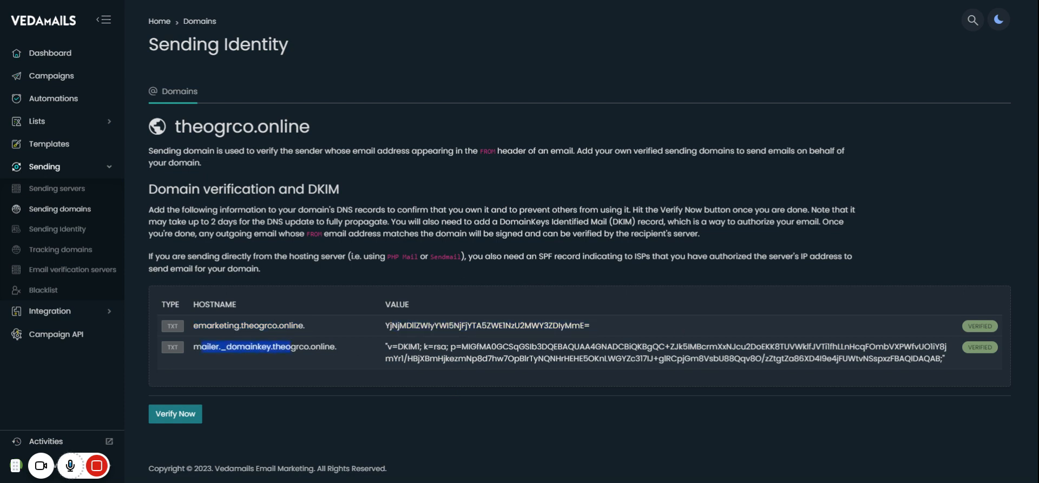
pyautogui.moveTo(403, 347); pyautogui.dragTo(538, 358)
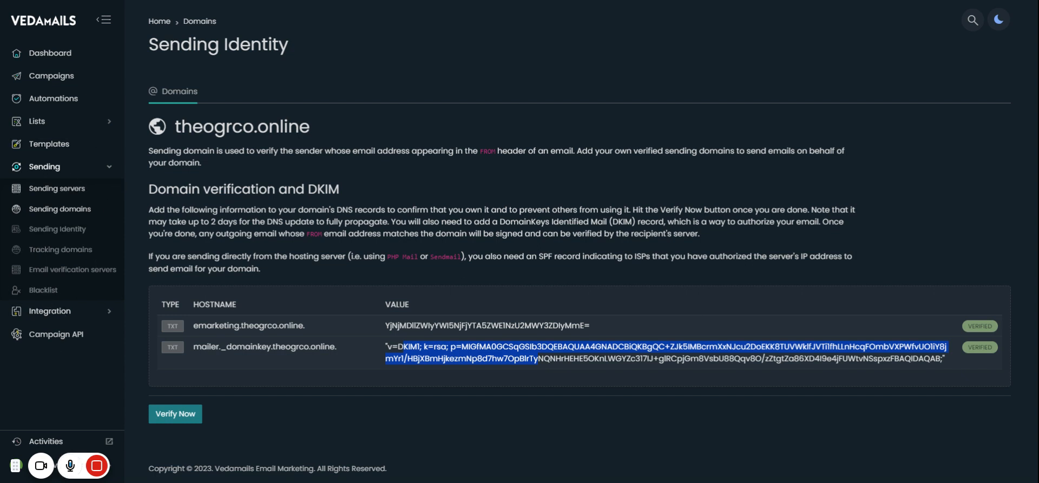
# - Show the audience overview and look through the existing mailing lists
pyautogui.click(57, 122)
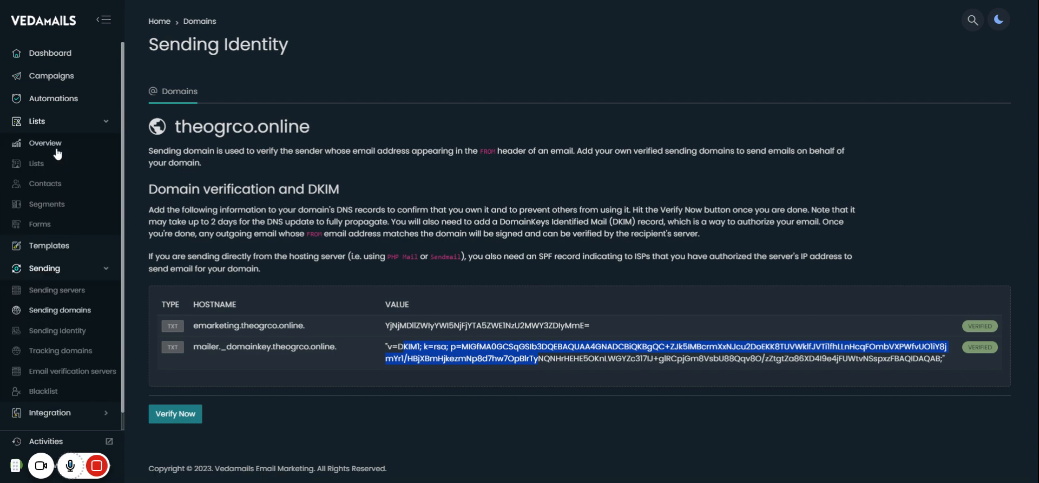
pyautogui.click(54, 149)
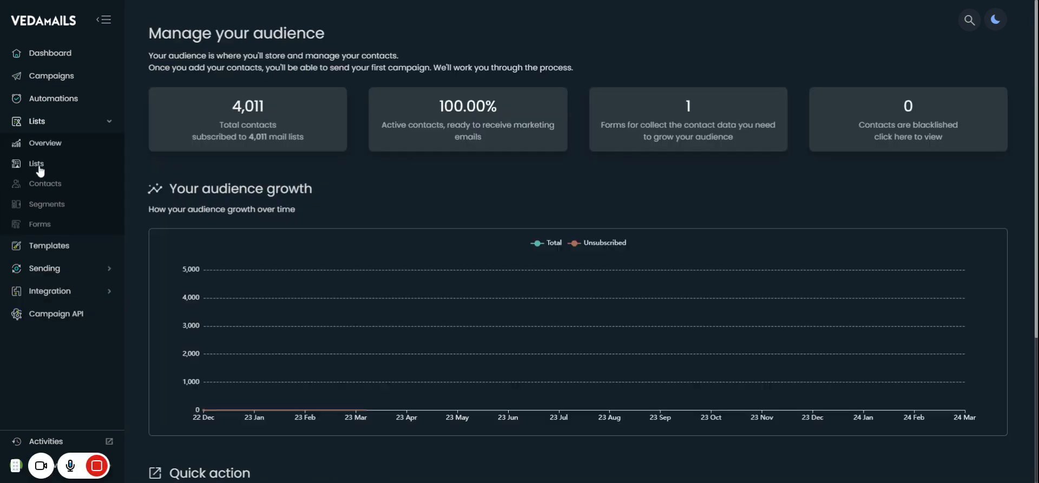
pyautogui.click(62, 170)
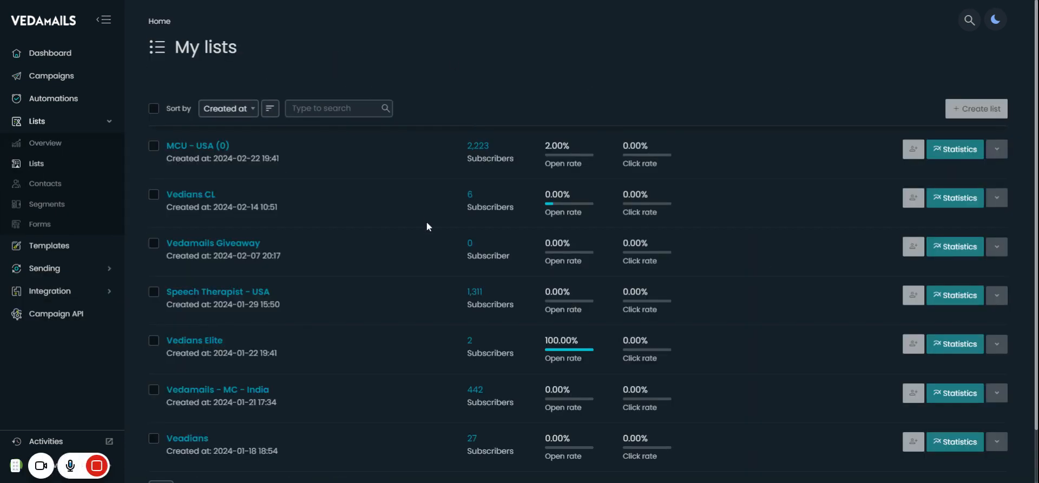
pyautogui.scroll(-2, 433, 265)
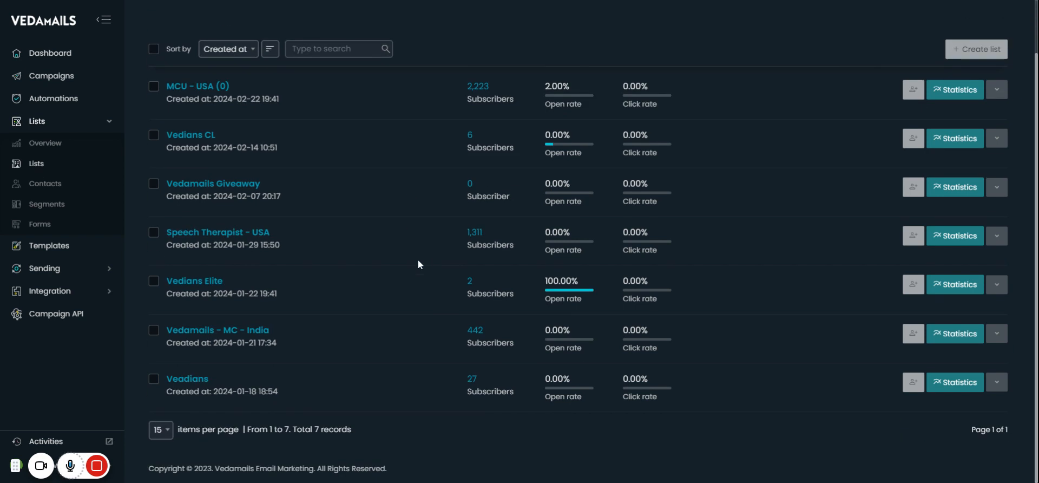
pyautogui.scroll(2, 422, 254)
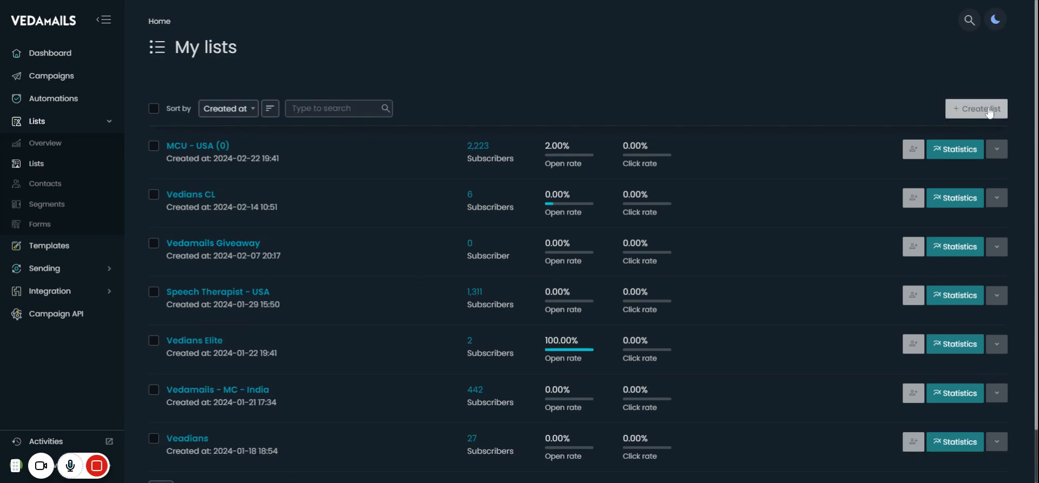
# - Start a new mailing list named Test with the theogrco.online first-and-last-name sender as From email and Vedamails as default From name
pyautogui.click(989, 110)
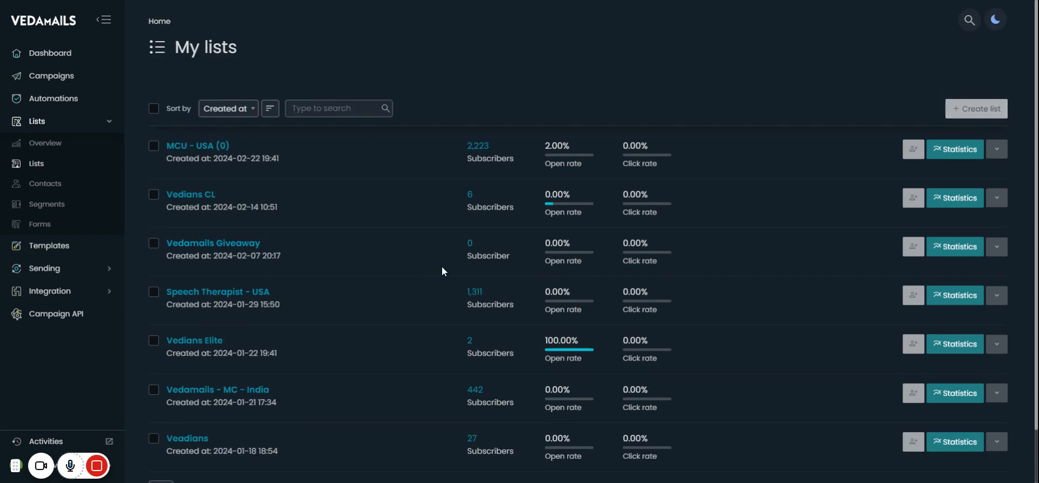
pyautogui.write('Test')
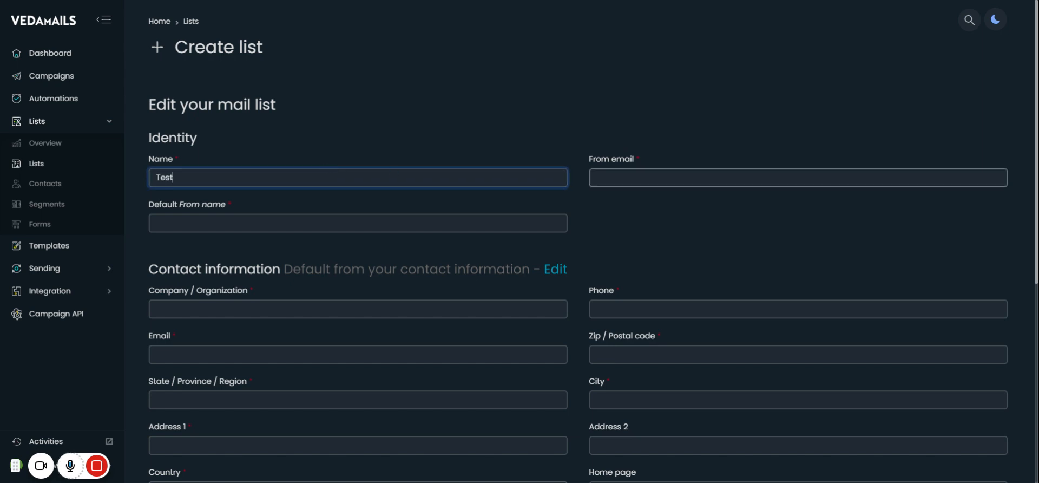
pyautogui.click(798, 177)
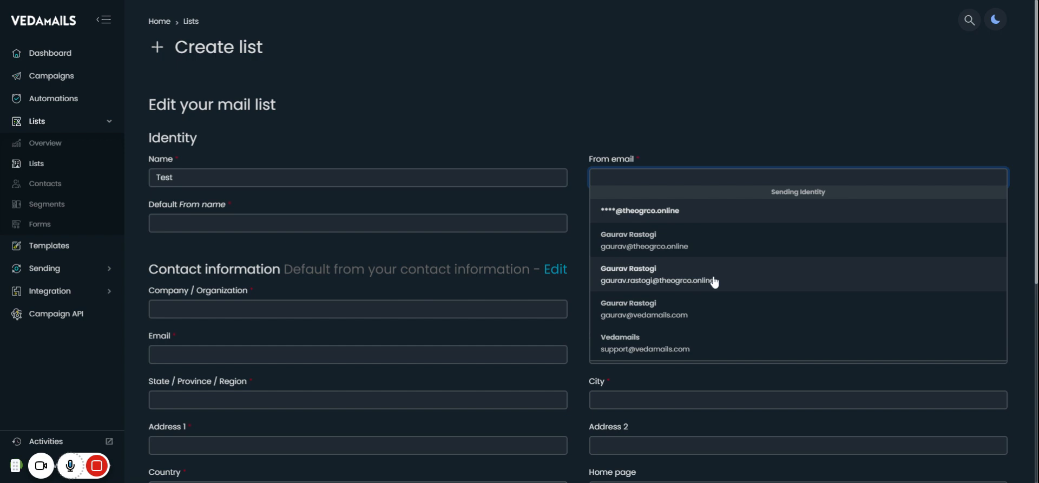
pyautogui.click(696, 276)
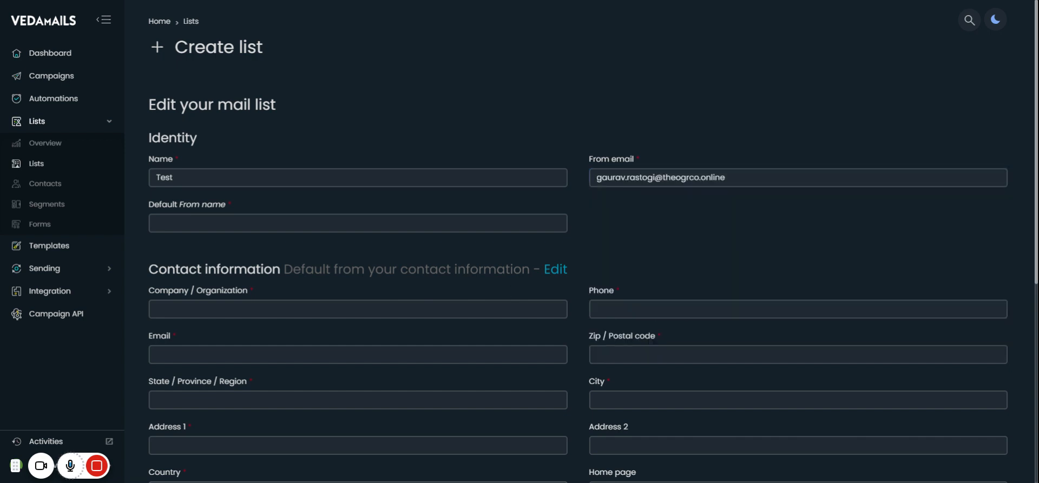
pyautogui.click(226, 230)
pyautogui.write('V')
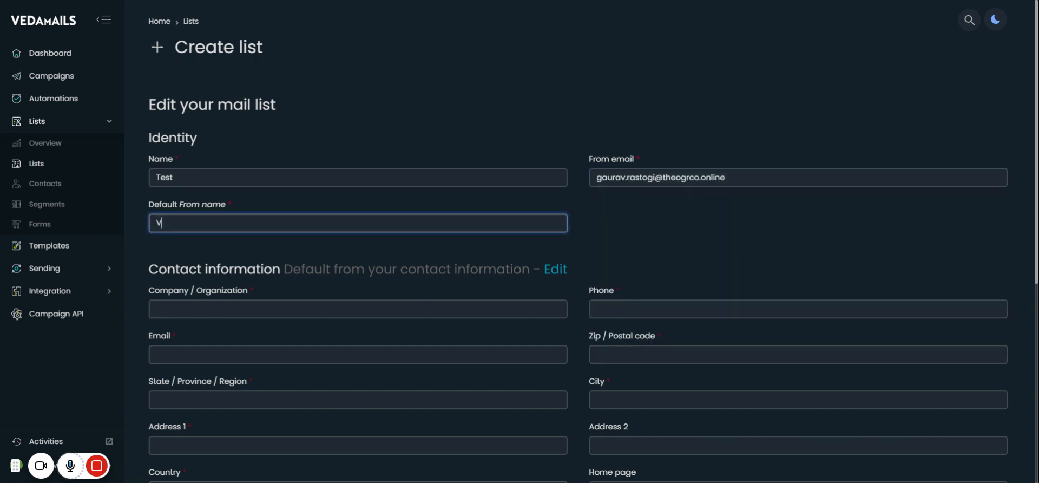
pyautogui.write('edamails')
pyautogui.press('Tab')
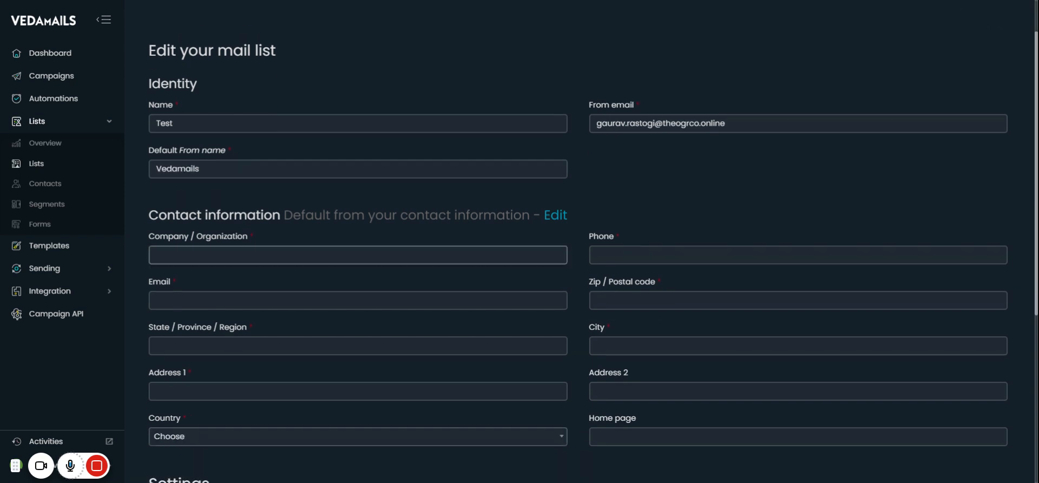
# - Enter Vedamails as the list's company and fill in the contact phone number
pyautogui.write('Veda')
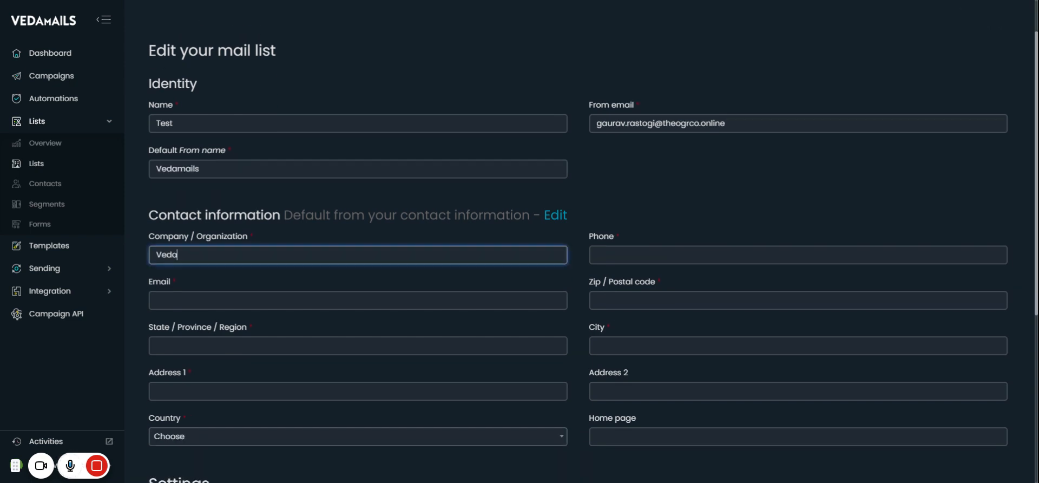
pyautogui.write('mails')
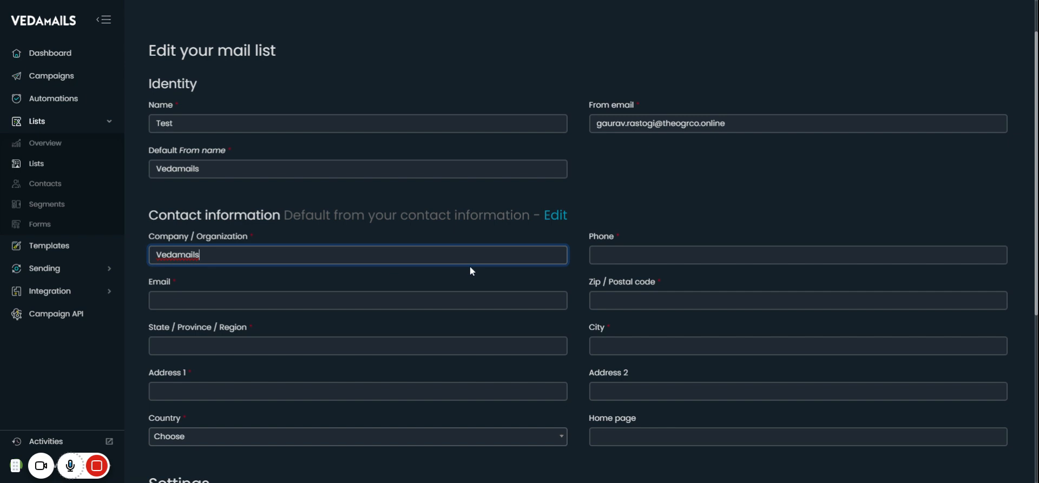
pyautogui.click(649, 255)
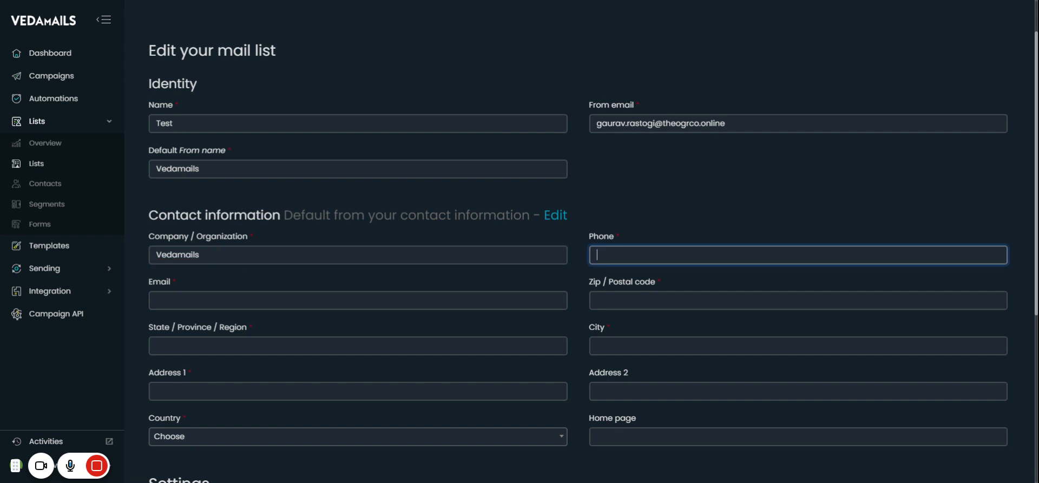
pyautogui.click(652, 211)
pyautogui.click(651, 254)
pyautogui.click(651, 277)
# - Copy the list's From email address into the contact information's email field
pyautogui.click(335, 301)
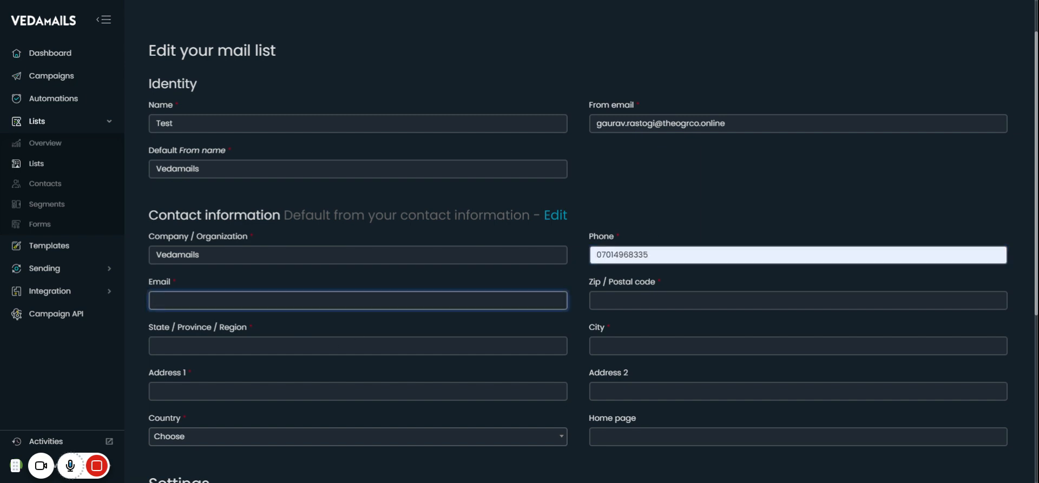
pyautogui.click(645, 129)
pyautogui.hotkey('ctrl', 'a')
pyautogui.hotkey('ctrl', 'c')
pyautogui.click(490, 301)
pyautogui.hotkey('ctrl', 'v')
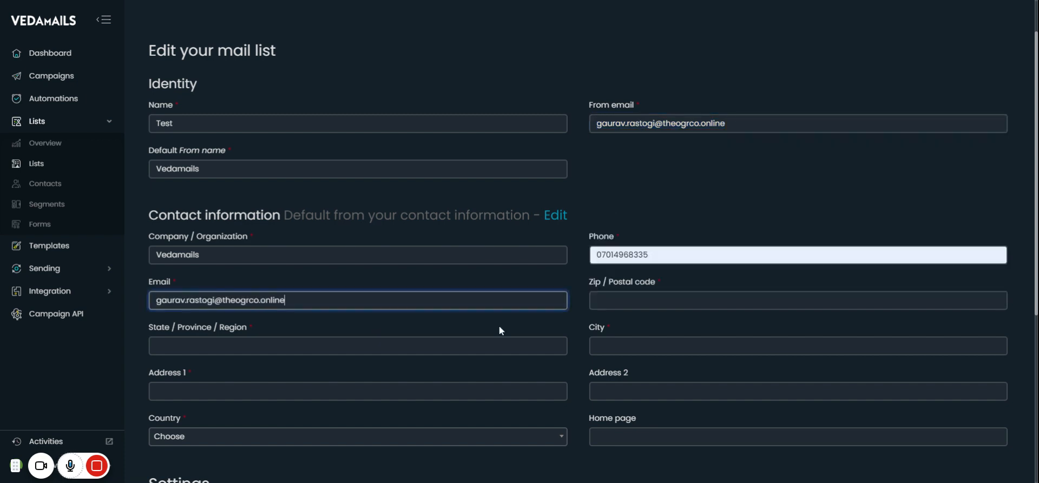
# - Fill in the list contact's postal code, state, city and first address line
pyautogui.click(638, 302)
pyautogui.write('302012')
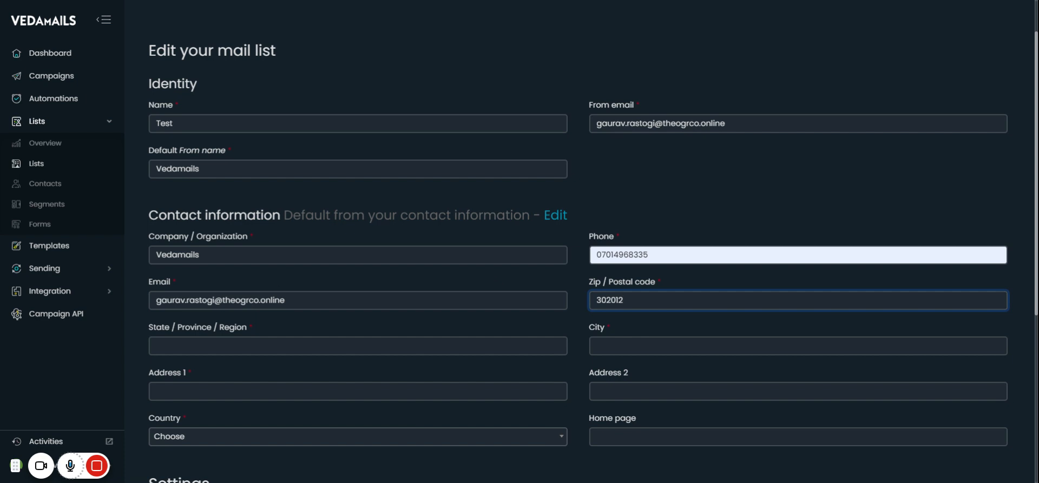
pyautogui.click(245, 358)
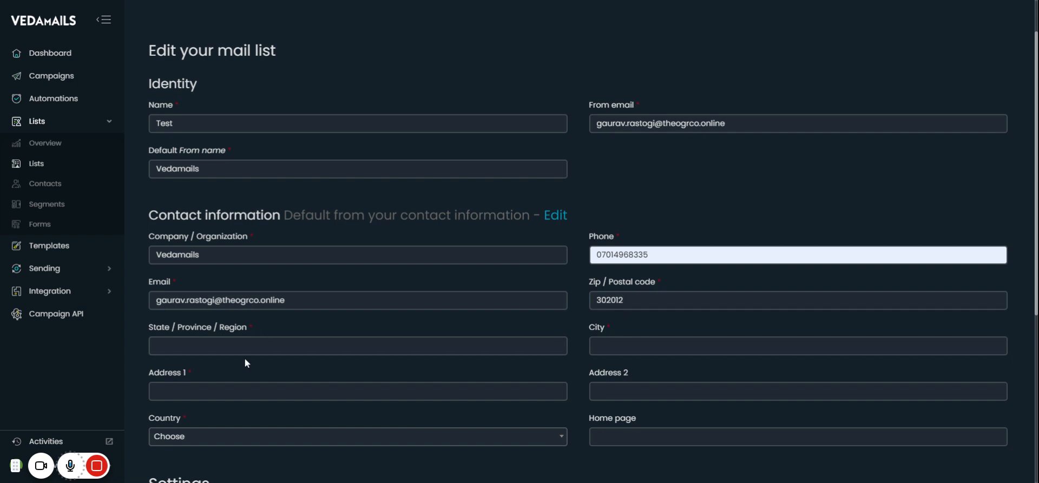
pyautogui.click(236, 346)
pyautogui.write('rajasthan')
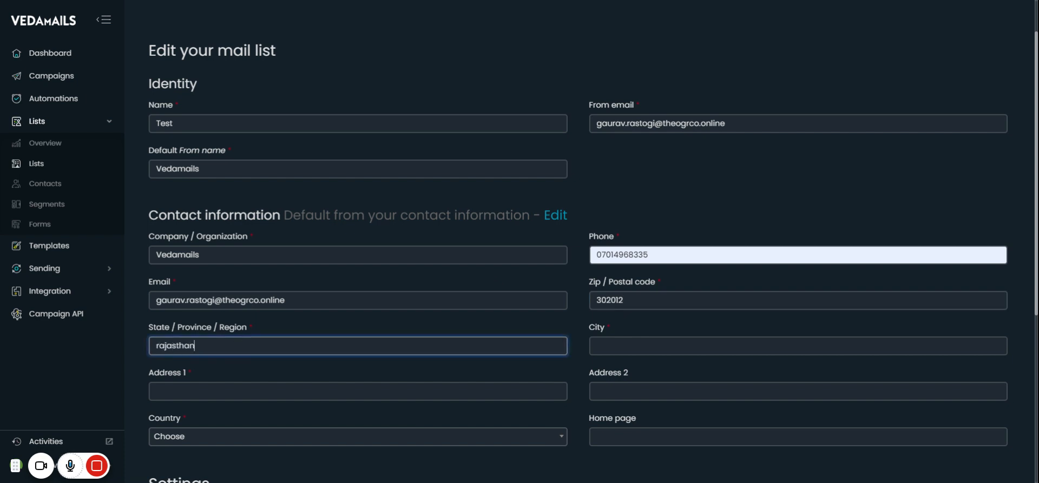
pyautogui.press('Tab')
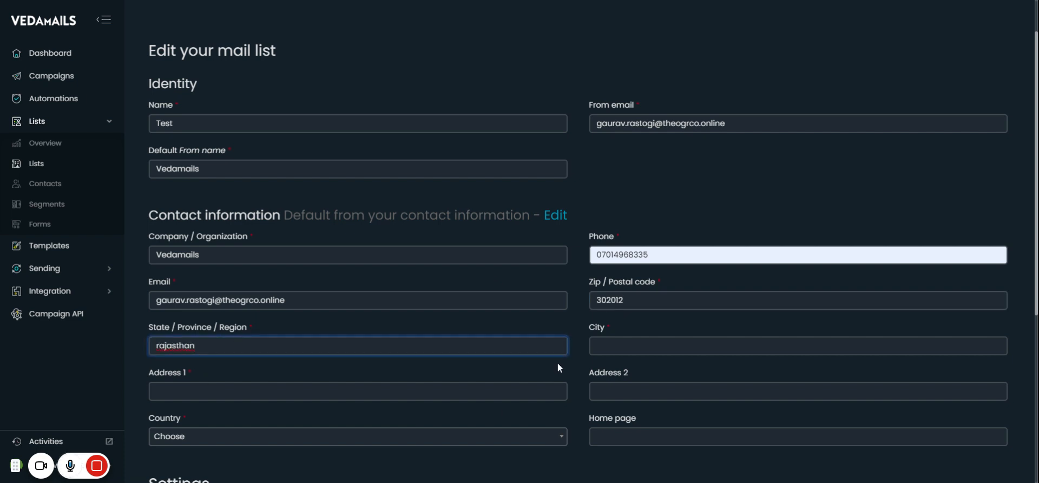
pyautogui.write('Jaipur')
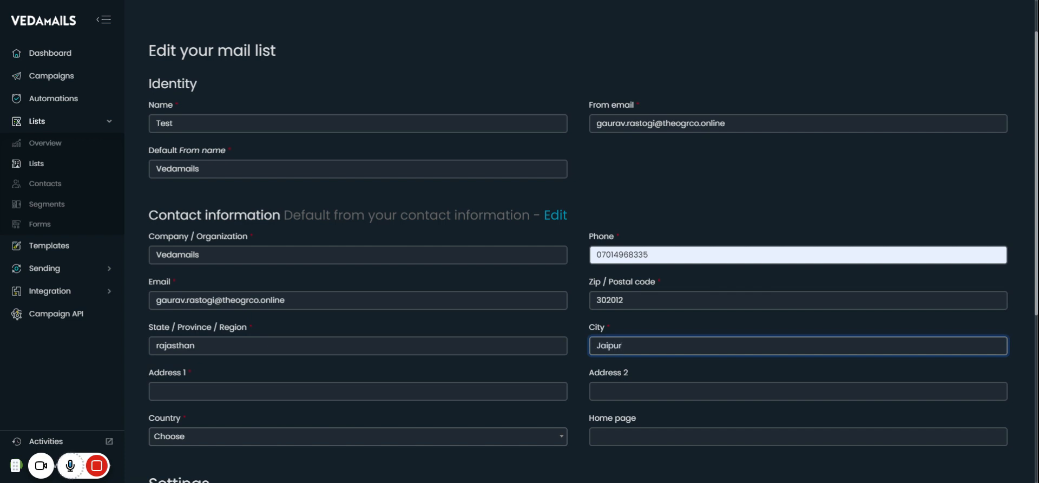
pyautogui.press('Tab')
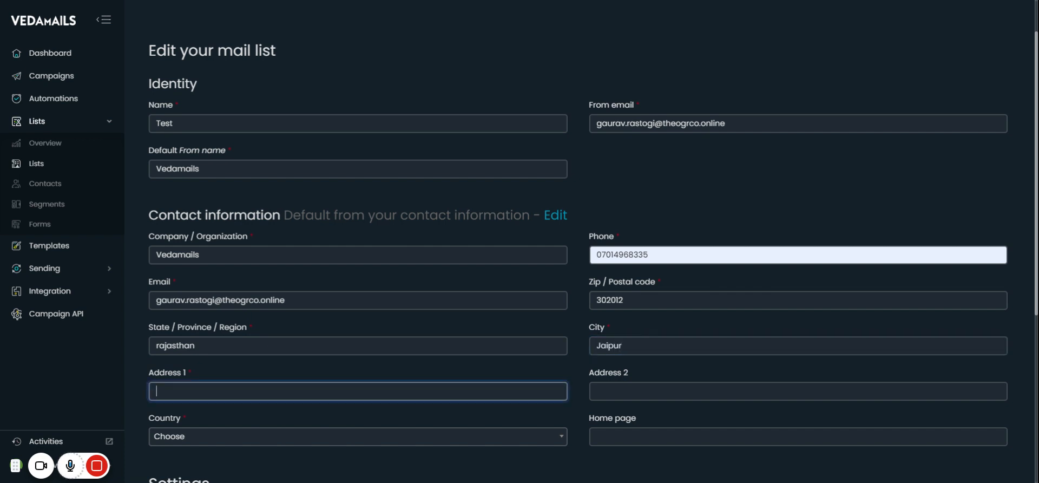
pyautogui.write('Jhotwara')
pyautogui.click(367, 373)
pyautogui.click(324, 390)
pyautogui.click(211, 405)
# - Set the country in the list's contact information to India
pyautogui.scroll(-2, 211, 404)
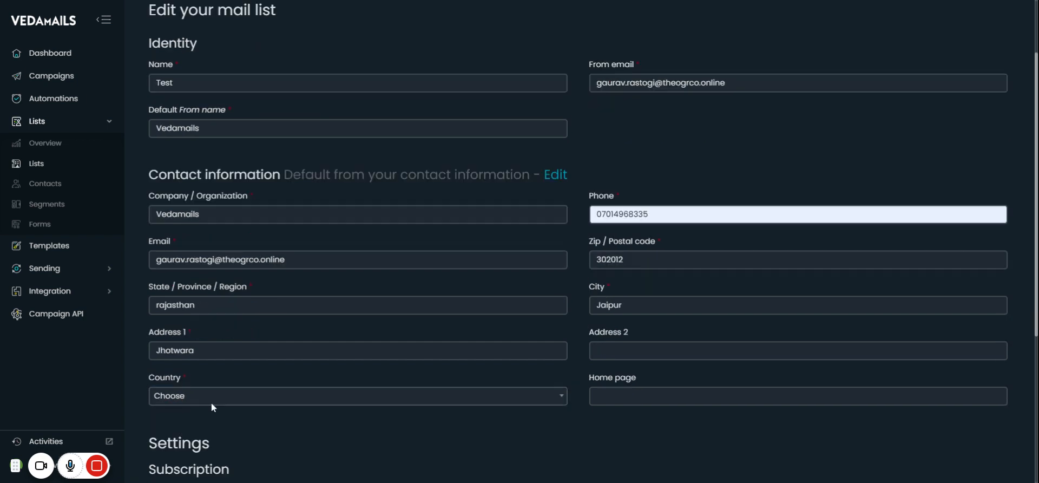
pyautogui.click(194, 328)
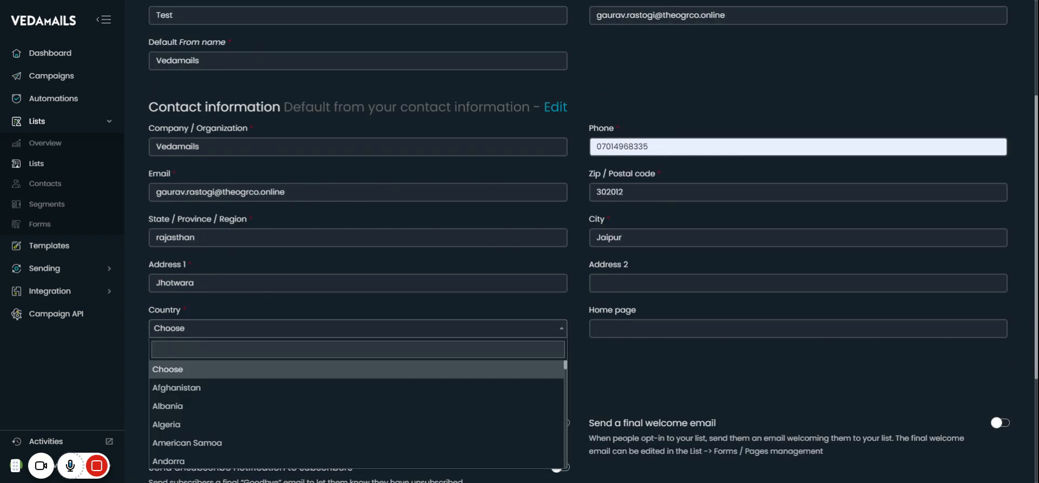
pyautogui.write('india')
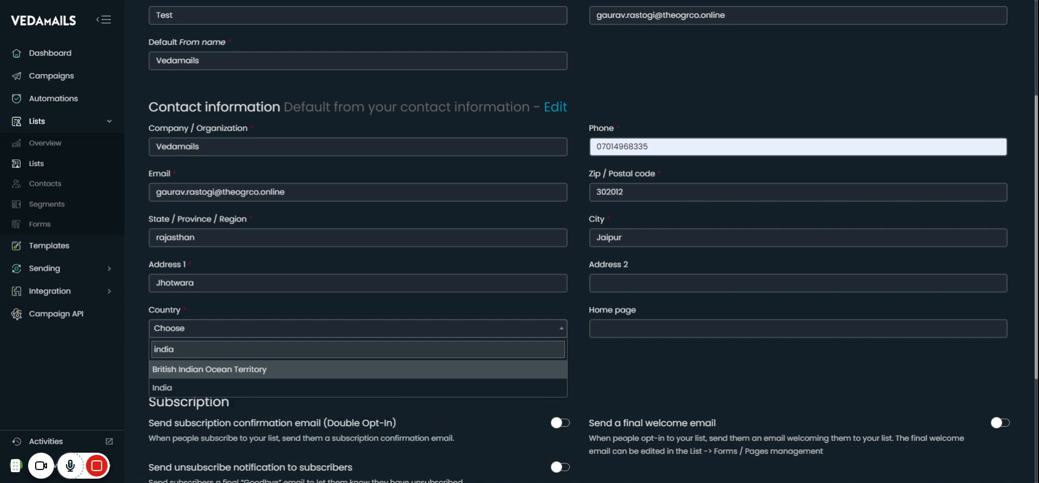
pyautogui.click(213, 387)
# - Enable the double opt-in confirmation email, the unsubscribe notification and the final welcome email for the list
pyautogui.scroll(-3, 715, 350)
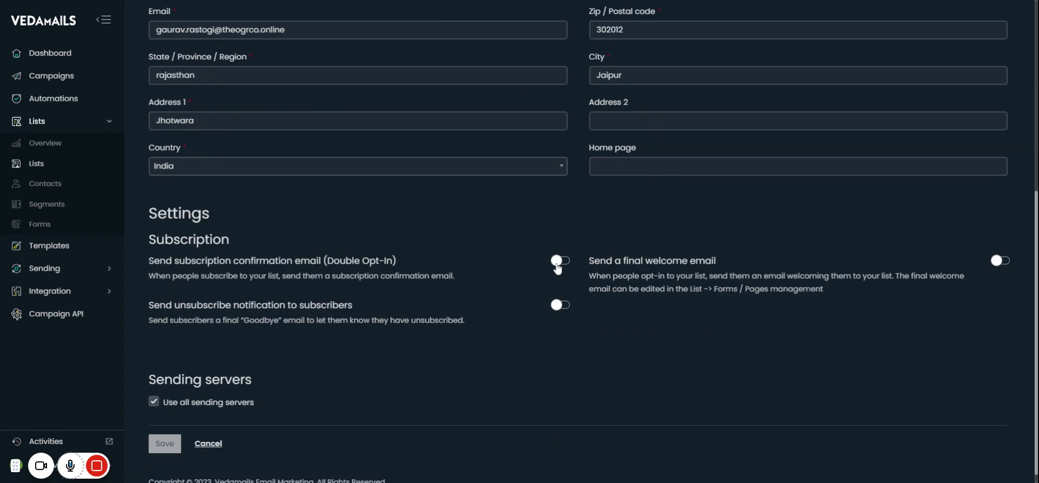
pyautogui.click(560, 306)
pyautogui.click(1000, 260)
# - Review the individually selectable sending servers, keep all sending servers in use and save the new list
pyautogui.click(155, 401)
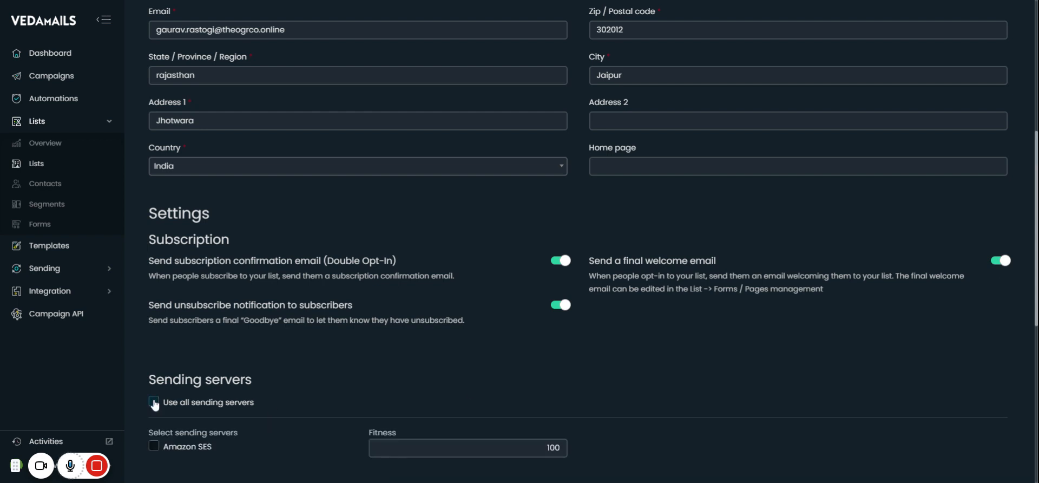
pyautogui.scroll(-5, 154, 401)
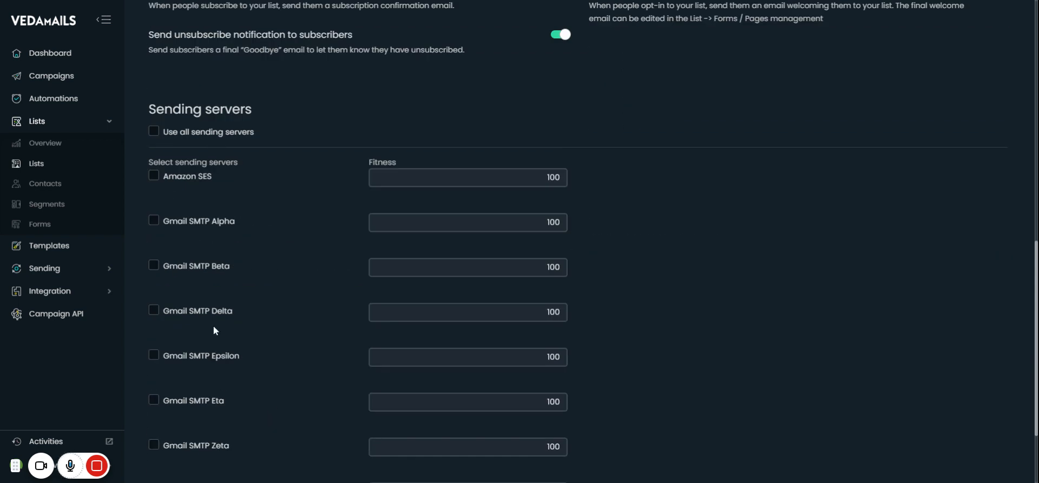
pyautogui.click(154, 135)
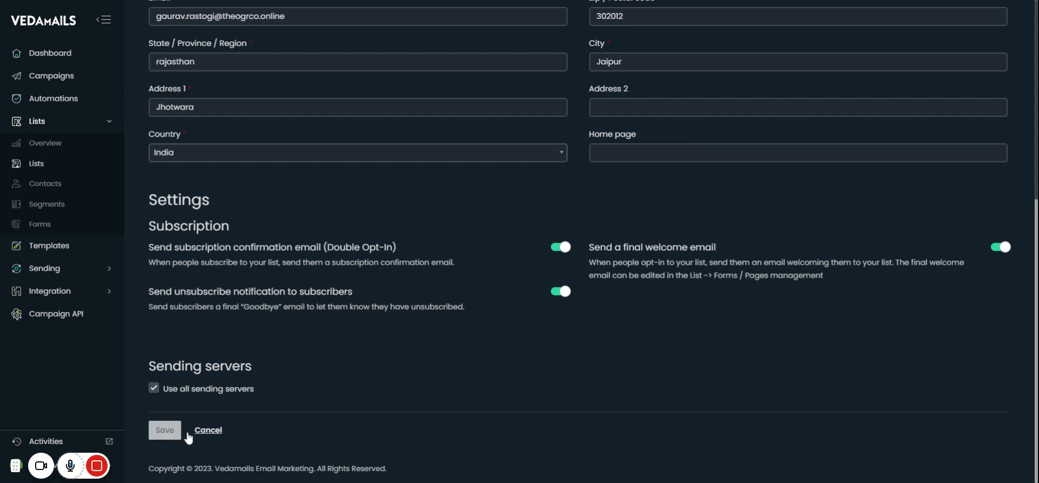
pyautogui.click(165, 429)
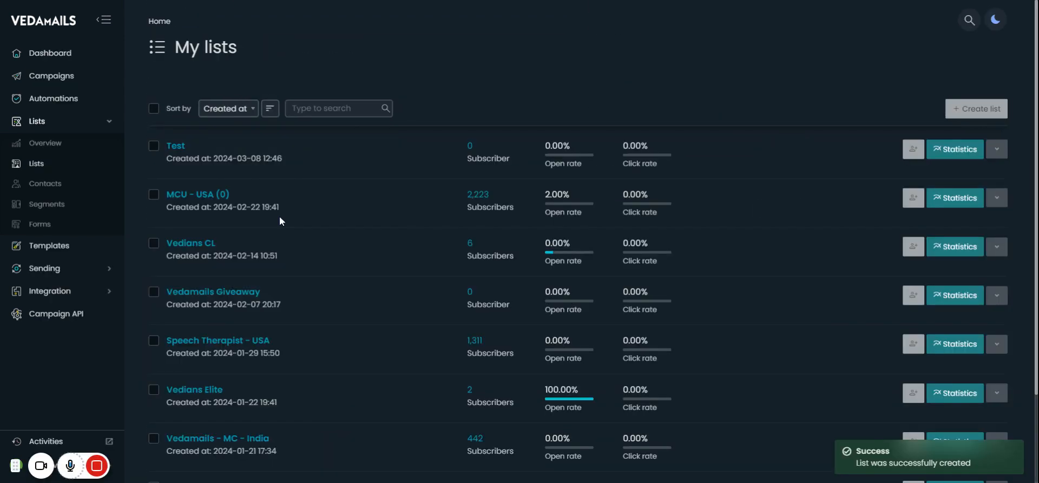
# - Open the Test list and review its performance overview and its settings
pyautogui.click(997, 150)
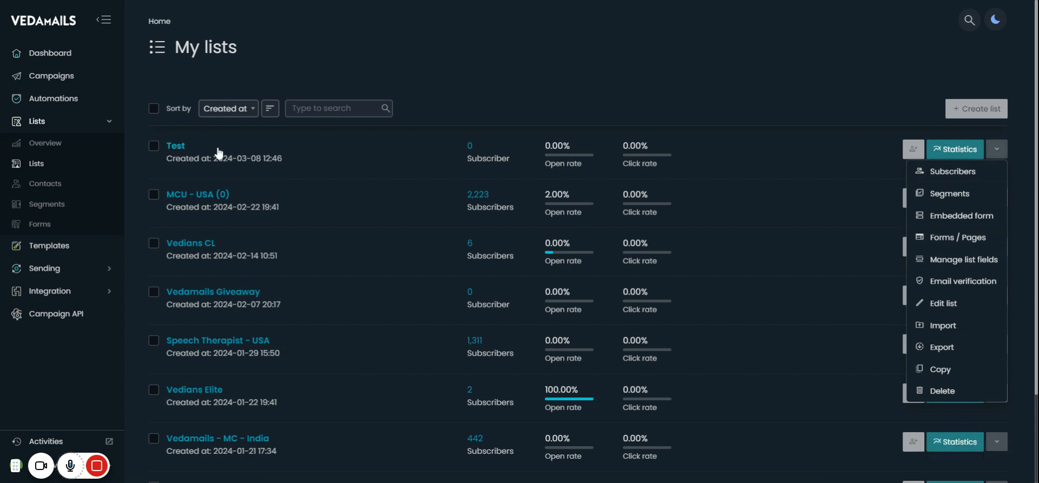
pyautogui.click(176, 149)
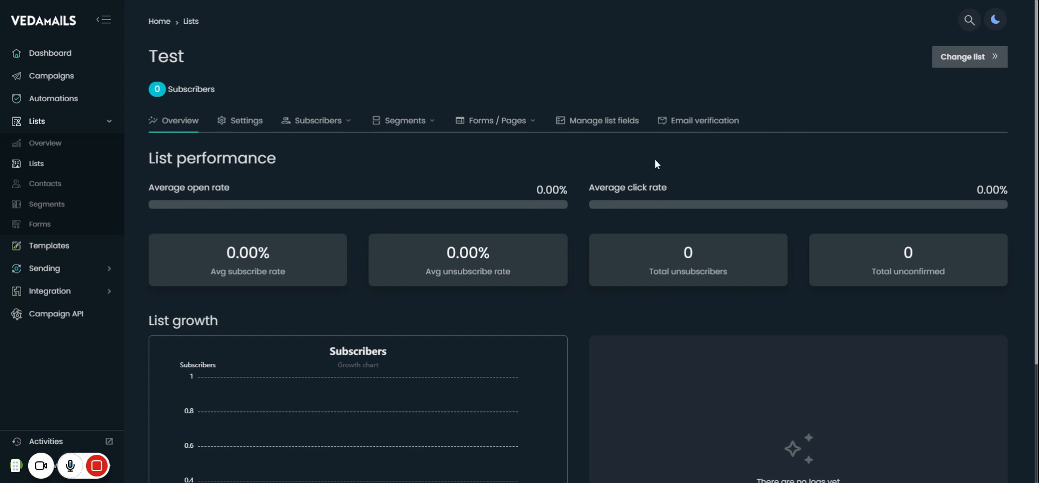
pyautogui.scroll(-3, 237, 187)
pyautogui.scroll(3, 237, 187)
pyautogui.click(233, 125)
pyautogui.scroll(-5, 366, 166)
pyautogui.scroll(5, 366, 164)
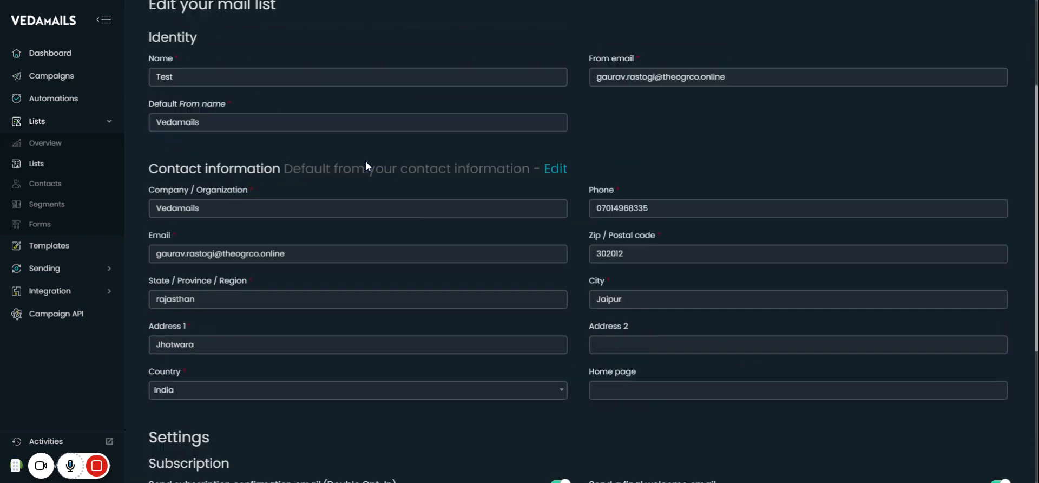
# - View the Test list's subscribers with the available subscriber actions, and its segments
pyautogui.click(331, 123)
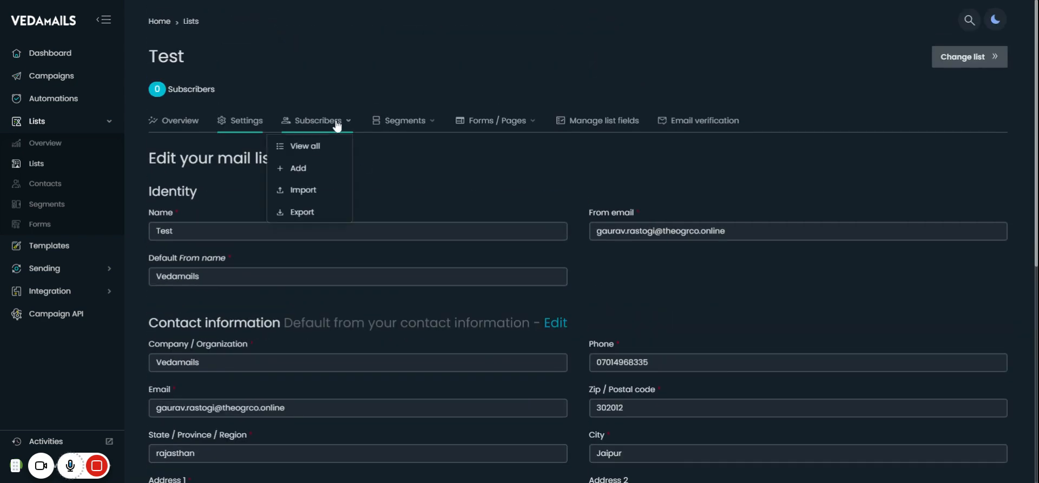
pyautogui.click(314, 150)
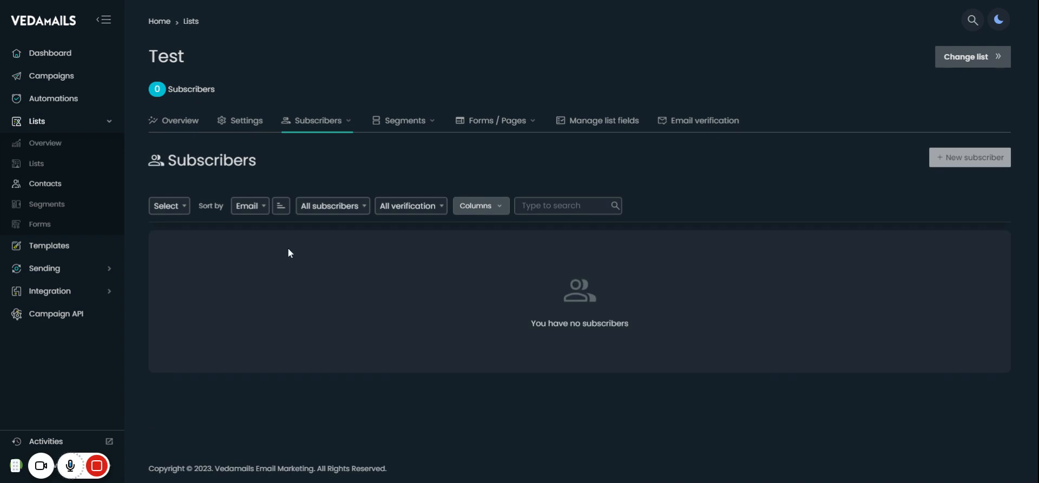
pyautogui.click(339, 125)
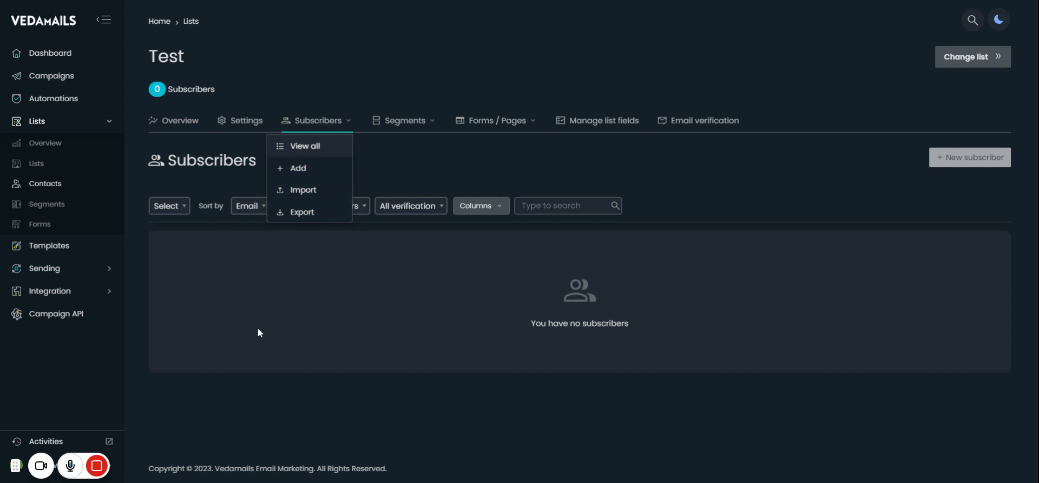
pyautogui.moveTo(157, 470)
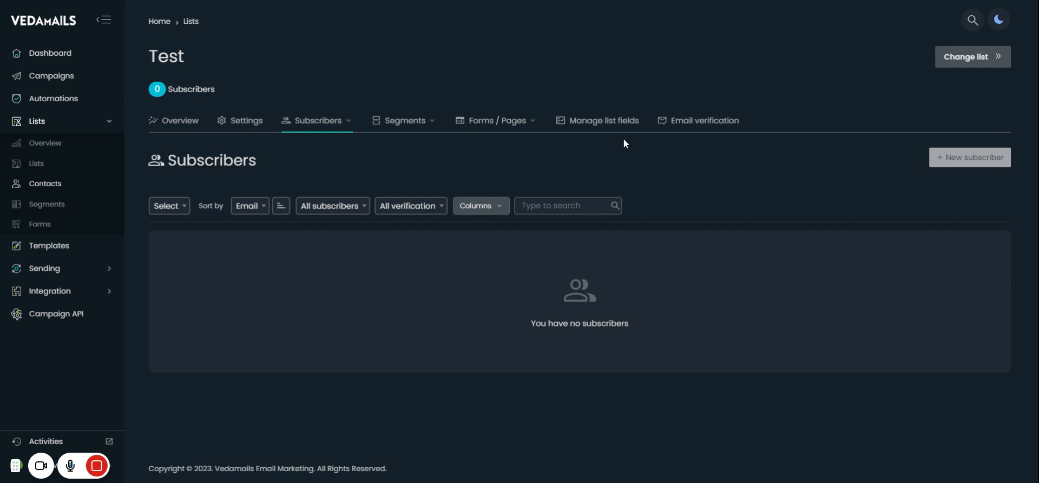
pyautogui.click(411, 121)
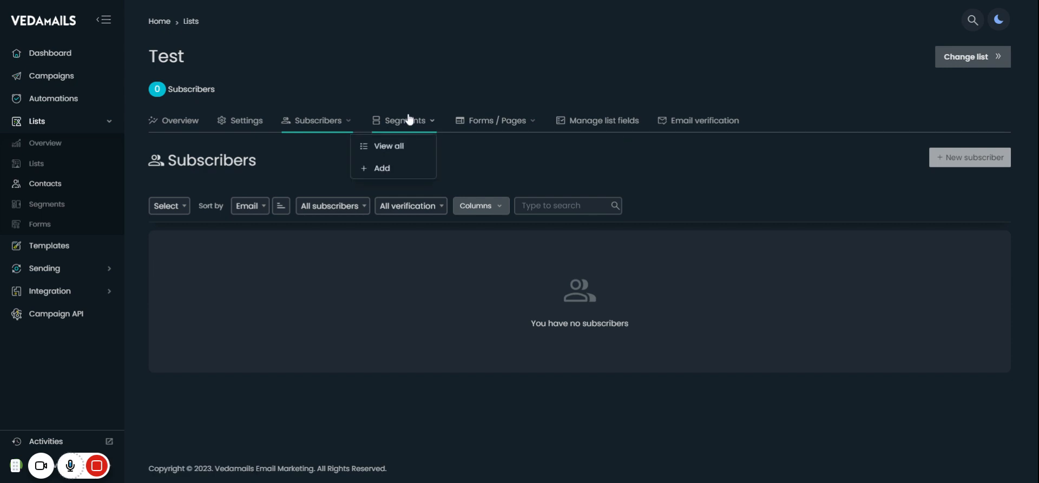
pyautogui.click(406, 145)
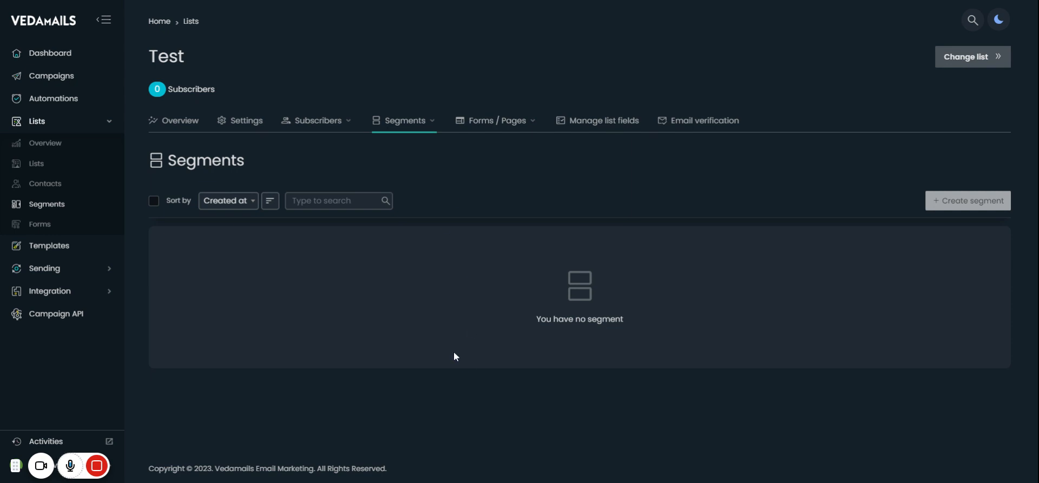
# - Open the Test list's embedded form and examine its options and preview
pyautogui.click(519, 121)
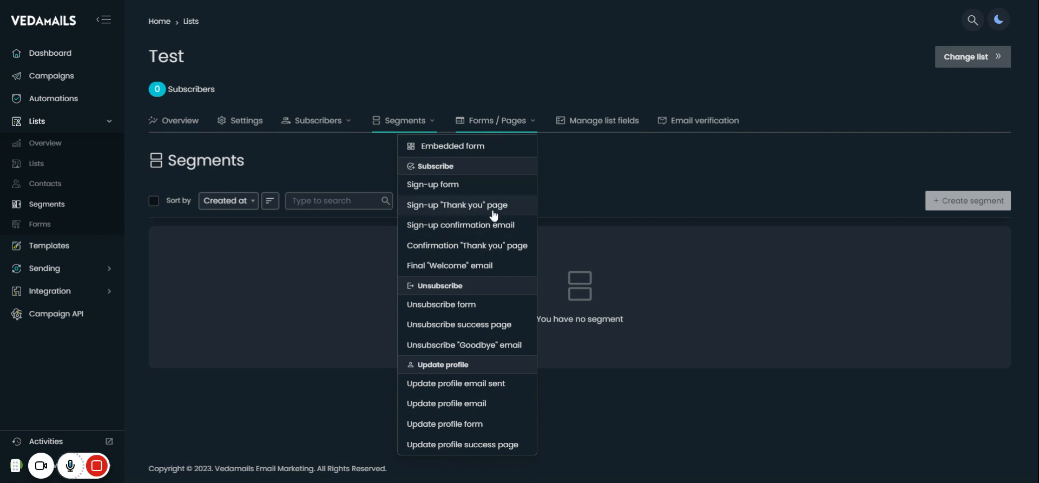
pyautogui.click(490, 146)
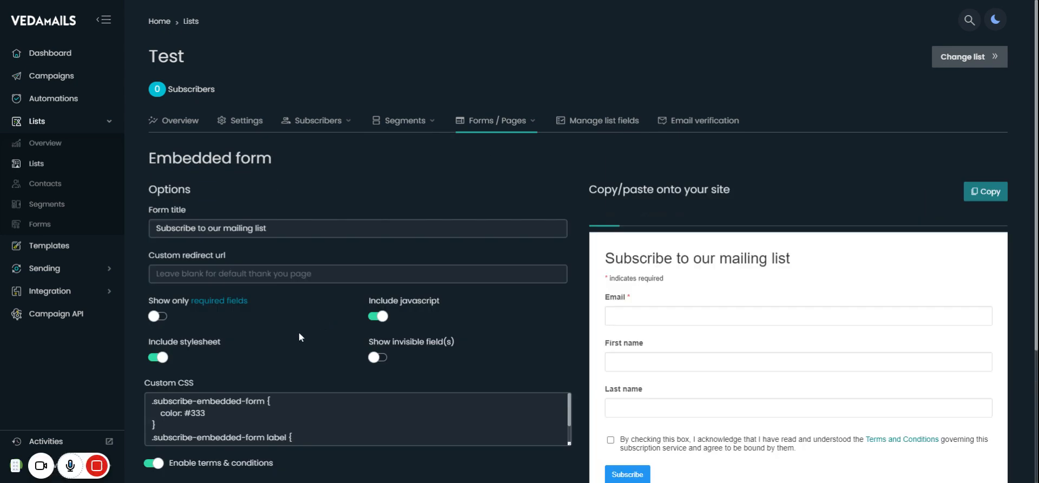
pyautogui.scroll(-3, 300, 333)
pyautogui.scroll(3, 407, 307)
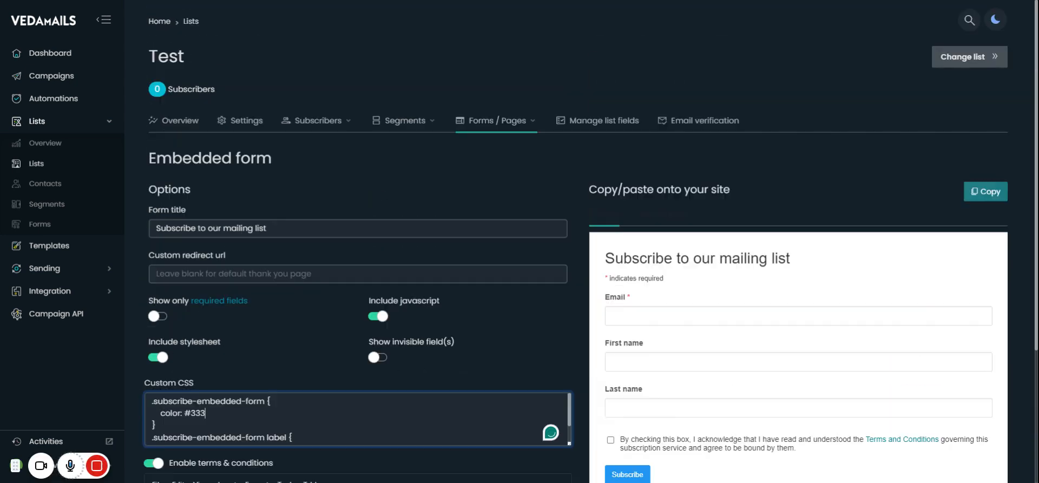
# - Open the Test list's sign-up form, examine its content and look over the other available form pages
pyautogui.click(525, 123)
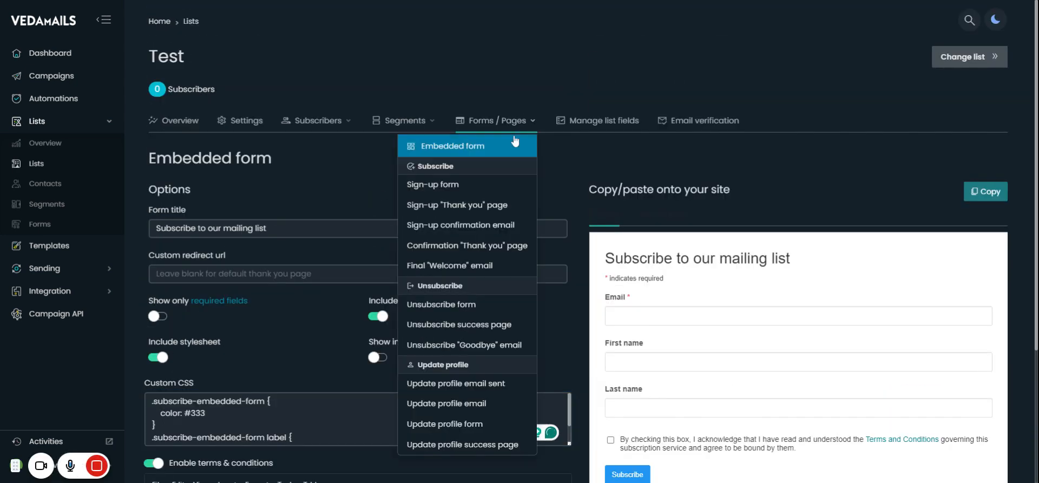
pyautogui.click(474, 191)
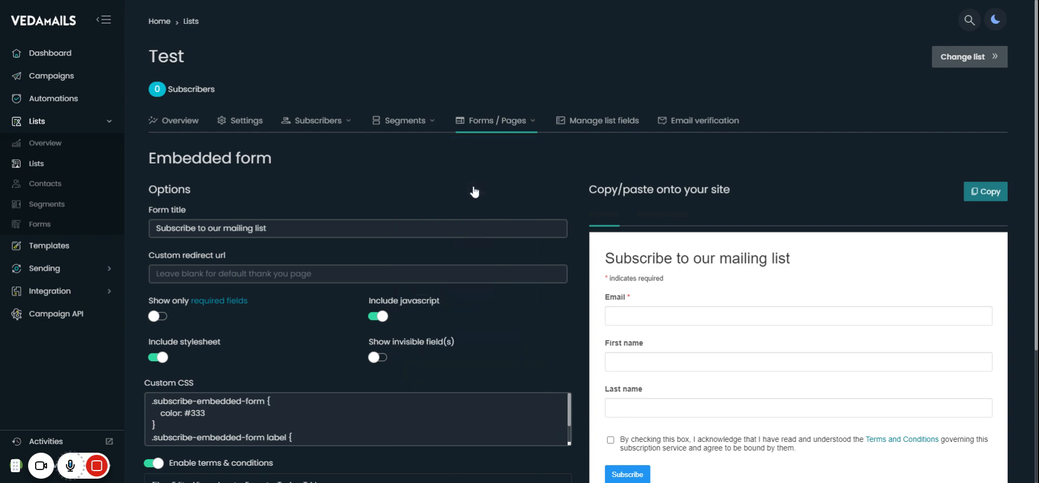
pyautogui.scroll(-4, 415, 248)
pyautogui.scroll(4, 415, 248)
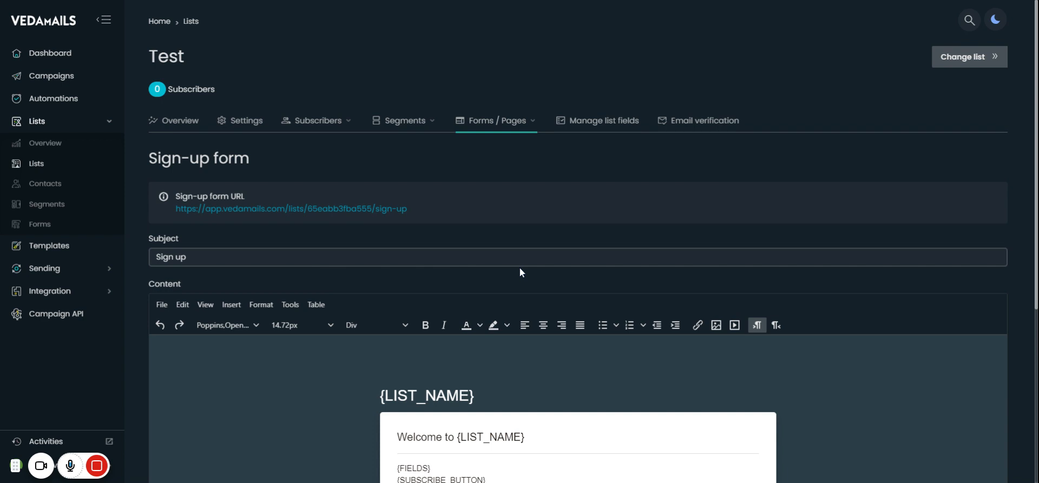
pyautogui.click(523, 122)
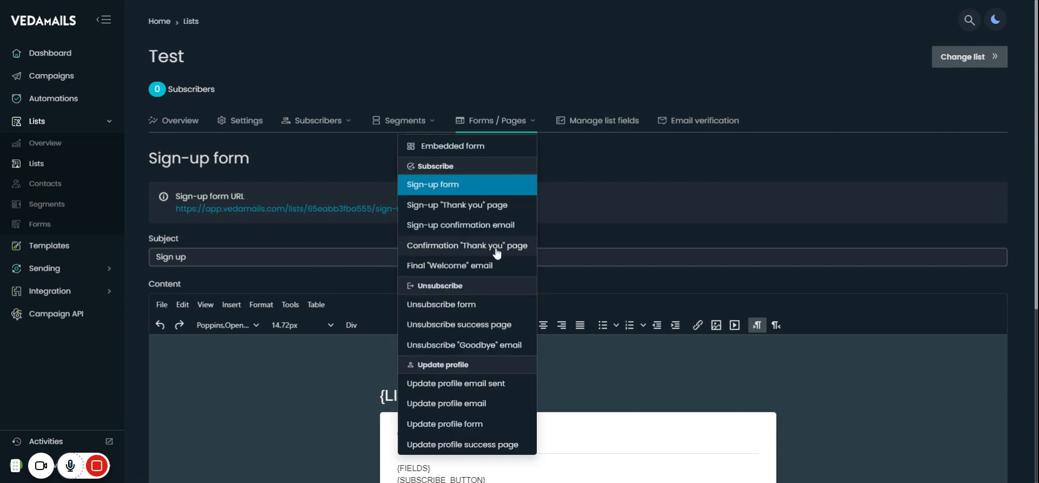
# - Add a text field labelled City with the tag CITY to the Test list's fields and save the change
pyautogui.click(617, 120)
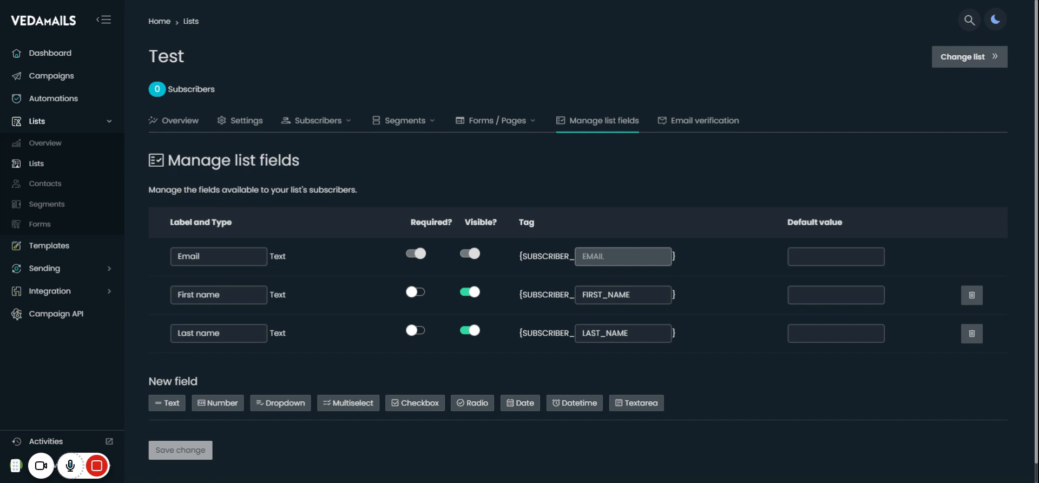
pyautogui.click(163, 405)
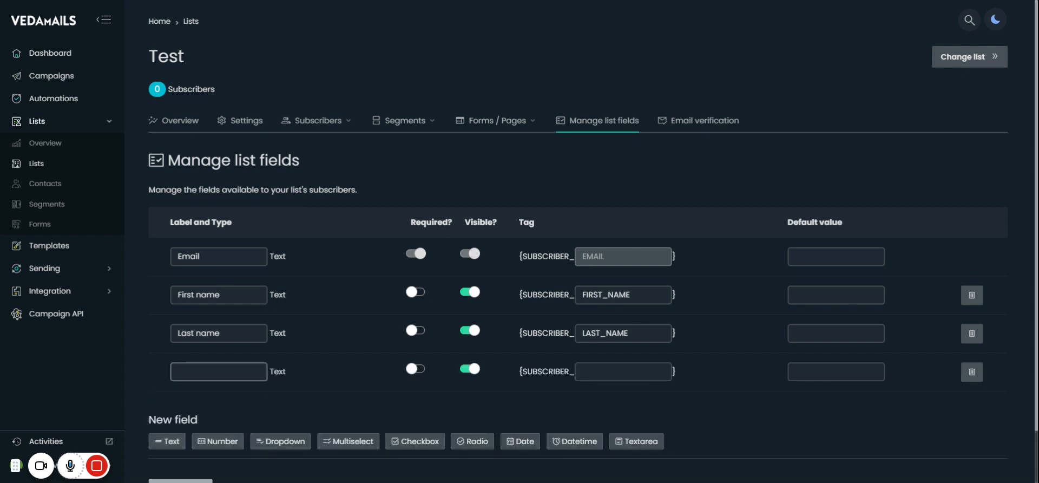
pyautogui.click(233, 378)
pyautogui.write('City')
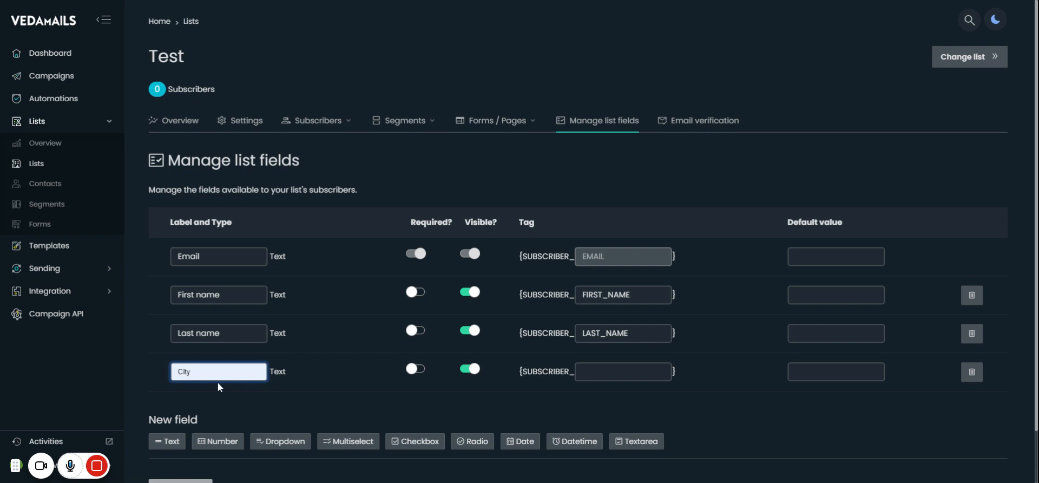
pyautogui.click(218, 385)
pyautogui.click(617, 374)
pyautogui.click(822, 371)
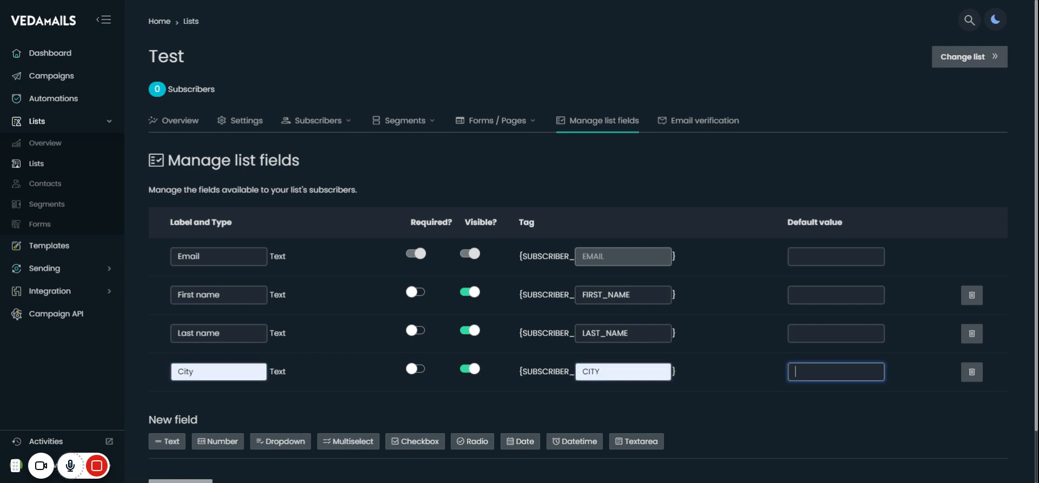
pyautogui.click(766, 399)
pyautogui.scroll(-2, 766, 399)
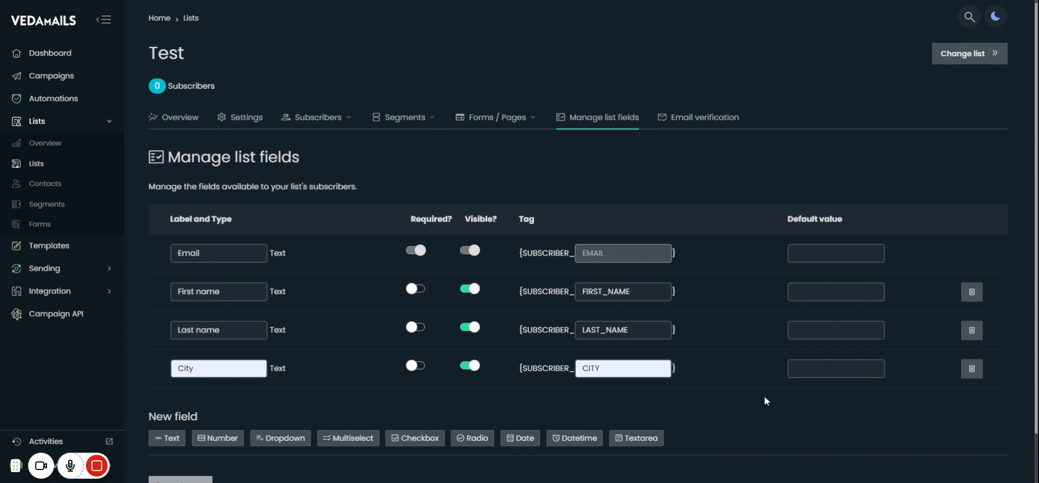
pyautogui.click(182, 431)
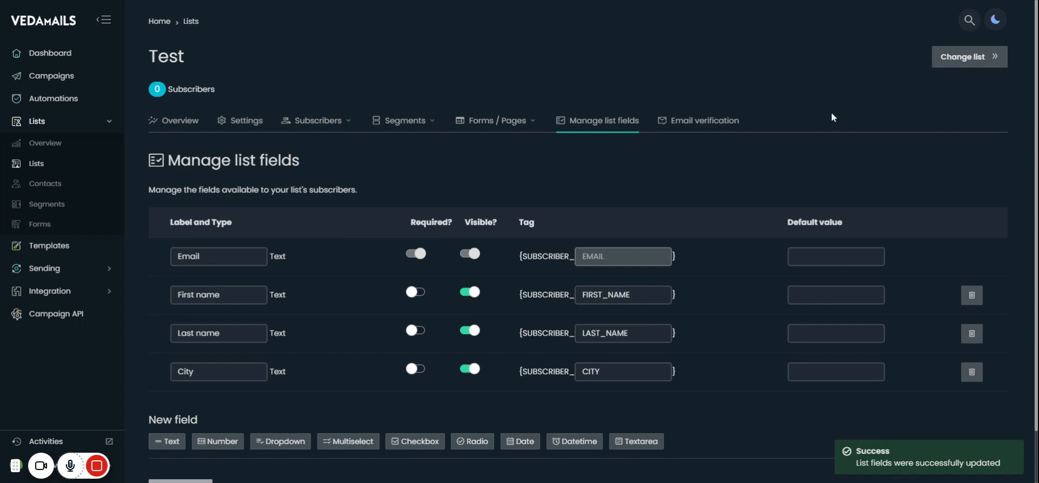
# - Open the Test list's email verification and check which verification servers can be selected
pyautogui.click(725, 118)
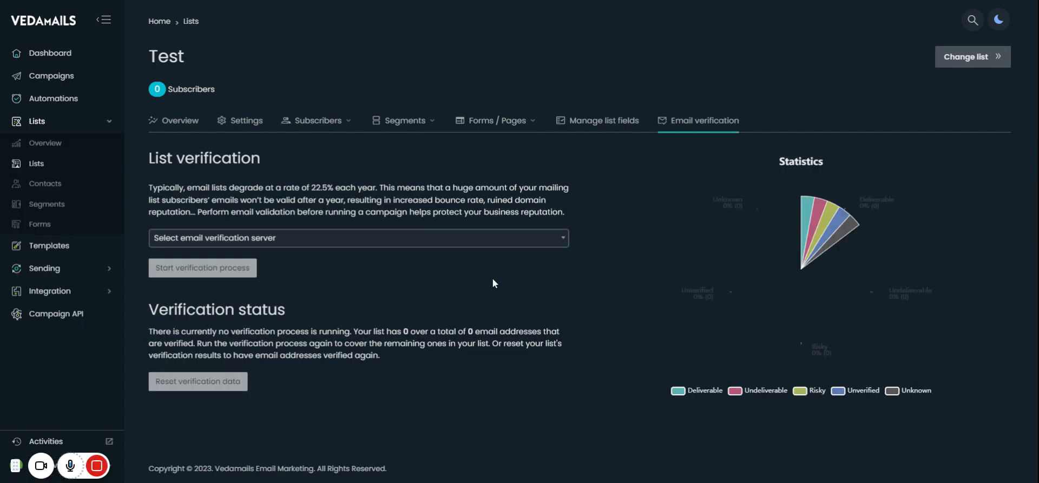
pyautogui.click(264, 241)
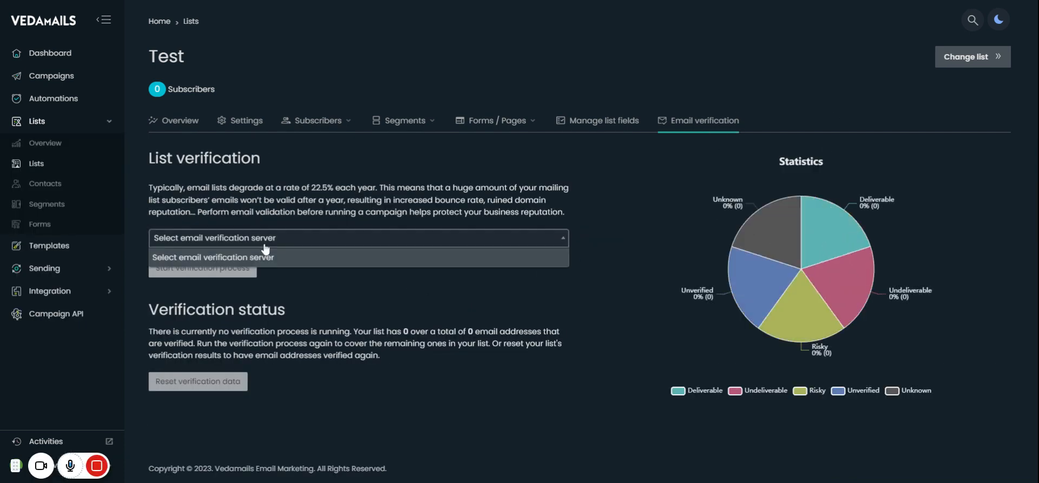
pyautogui.click(302, 238)
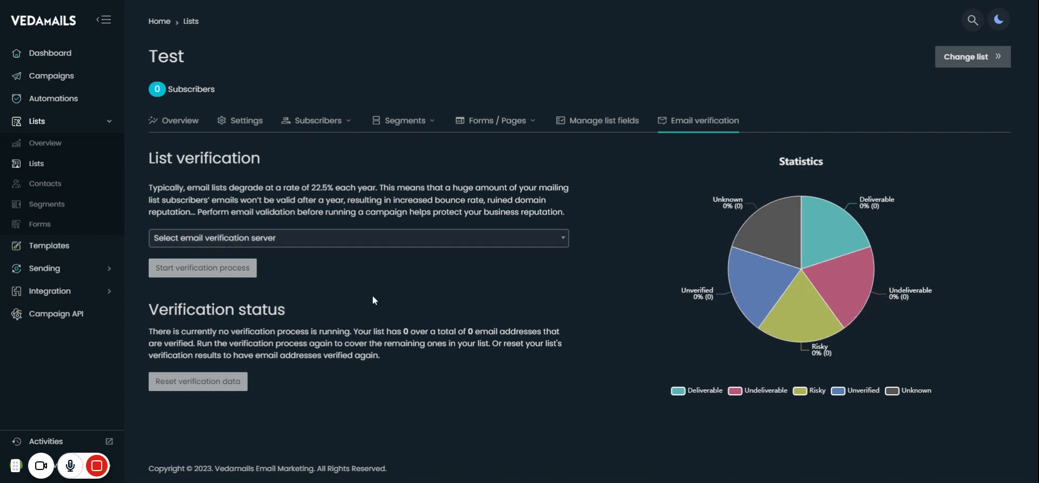
pyautogui.click(351, 243)
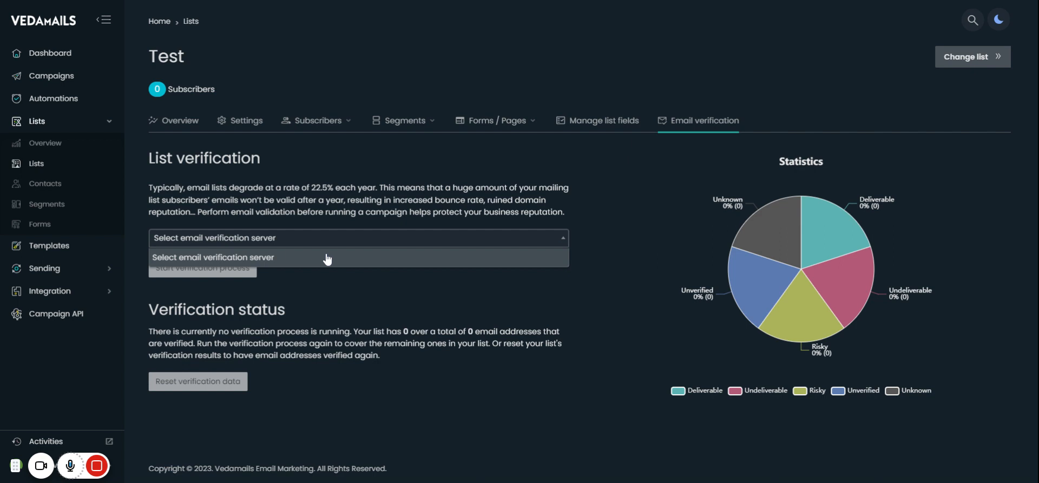
pyautogui.click(351, 256)
pyautogui.click(340, 243)
pyautogui.click(282, 280)
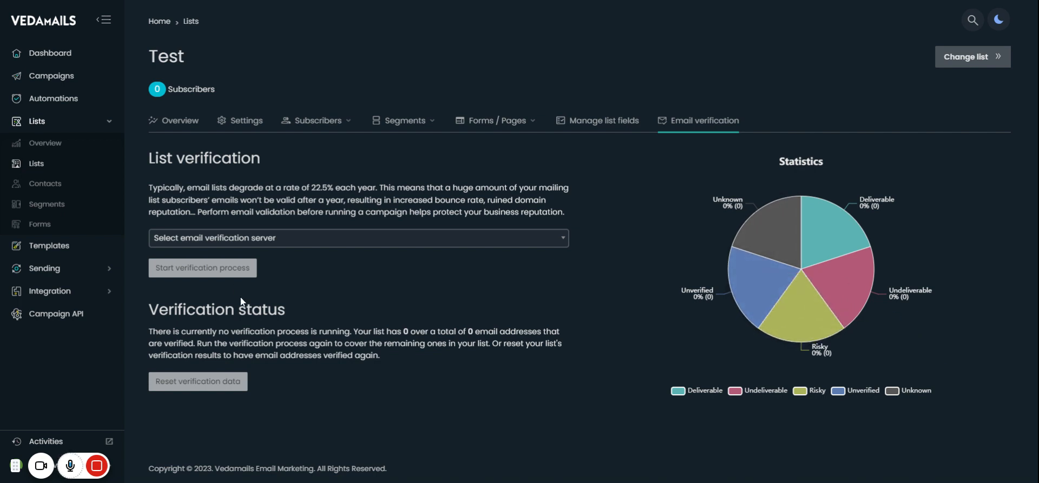
# - Create a new campaign, choose the Veadians list as its recipients and save the selection
pyautogui.click(67, 78)
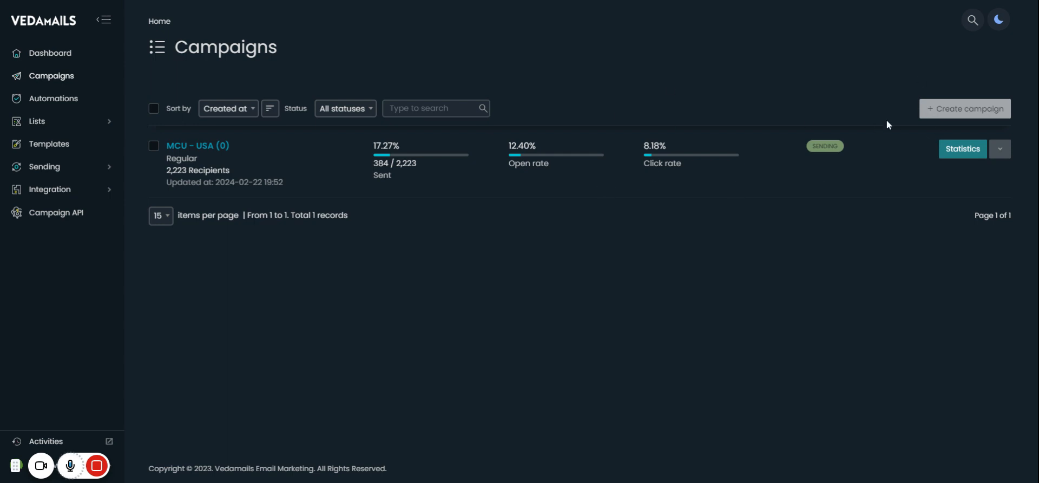
pyautogui.click(956, 115)
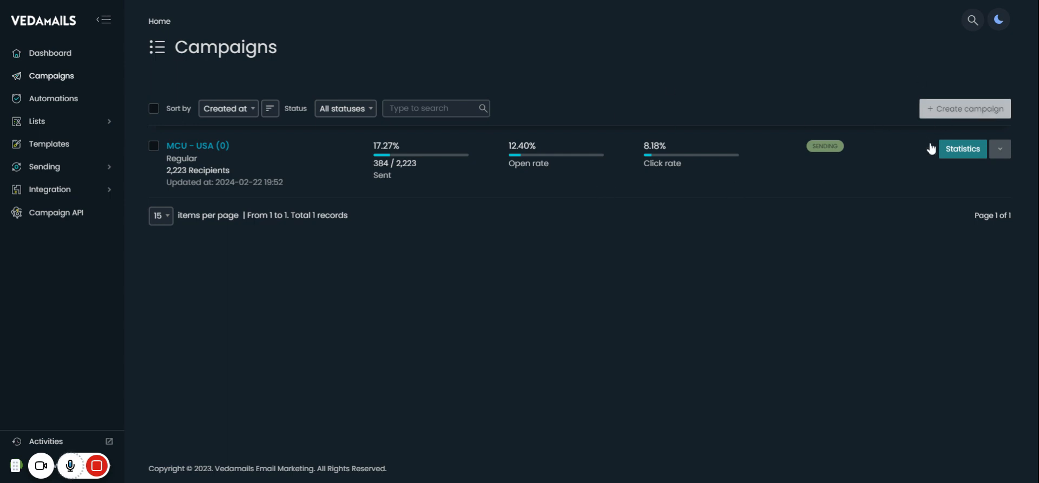
pyautogui.click(696, 90)
pyautogui.click(358, 158)
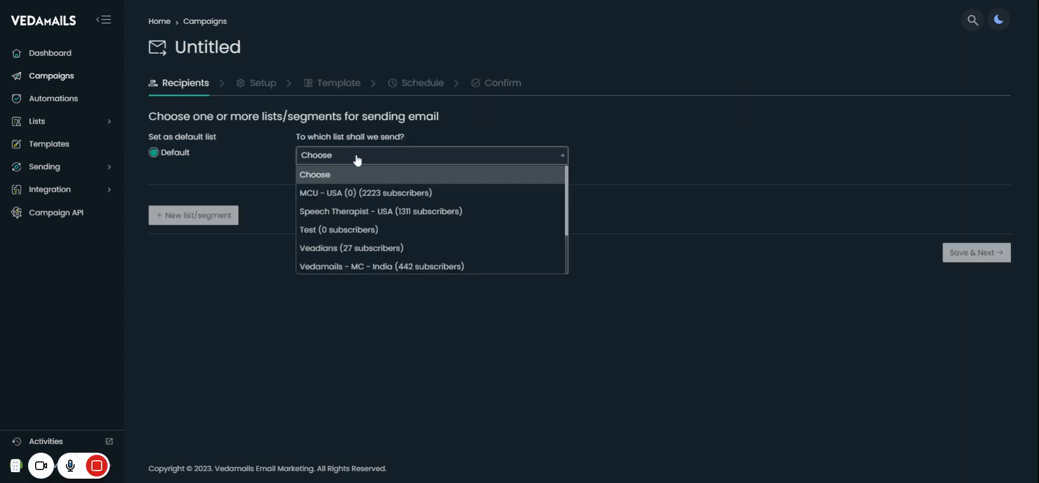
pyautogui.click(403, 247)
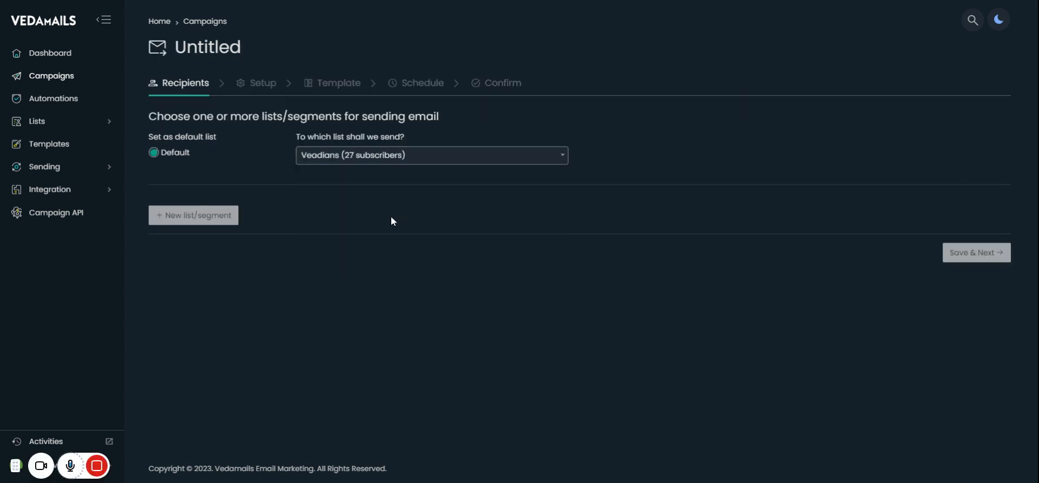
pyautogui.click(969, 254)
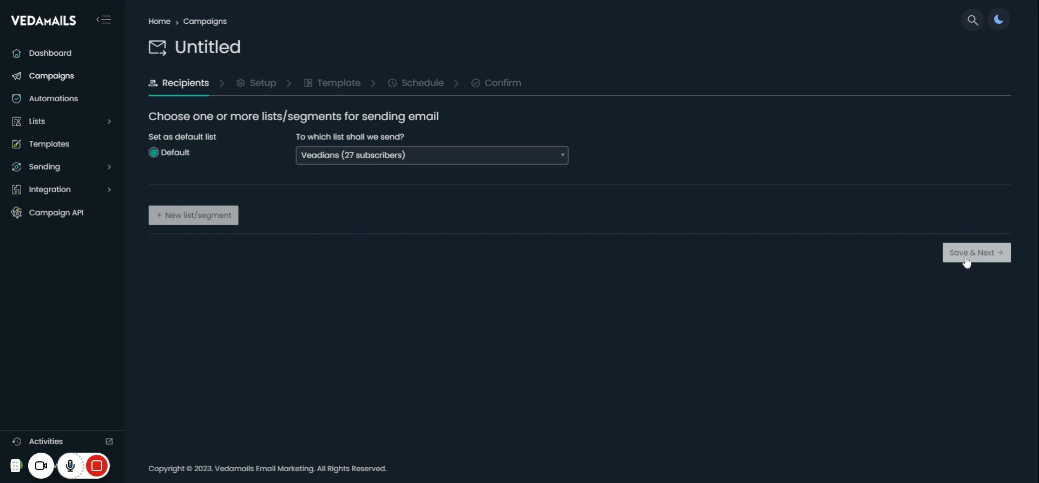
# - Name the campaign test and enter Test as its email subject
pyautogui.click(187, 134)
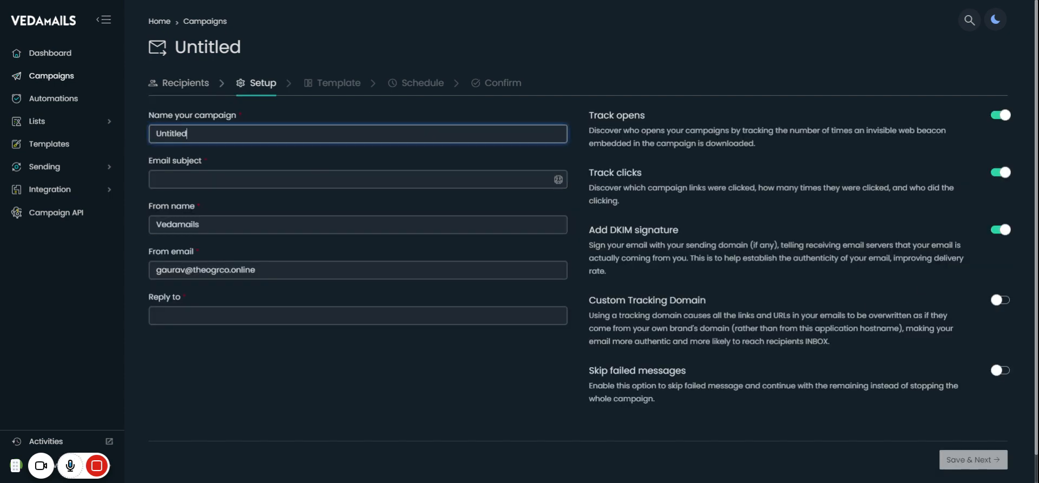
pyautogui.press('BackSpace')
pyautogui.press('BackSpace')
pyautogui.press('BackSpace')
pyautogui.press('BackSpace')
pyautogui.press('BackSpace')
pyautogui.press('BackSpace')
pyautogui.press('BackSpace')
pyautogui.press('BackSpace')
pyautogui.write('test')
pyautogui.click(315, 179)
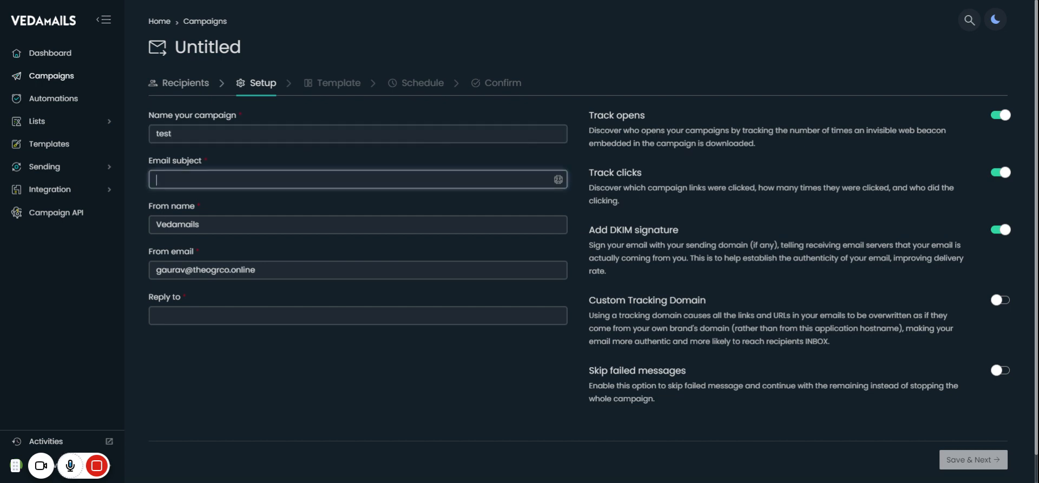
pyautogui.write('Test')
# - Check the available sender identities and fill in the campaign's reply-to email with the same address as the from email
pyautogui.click(286, 317)
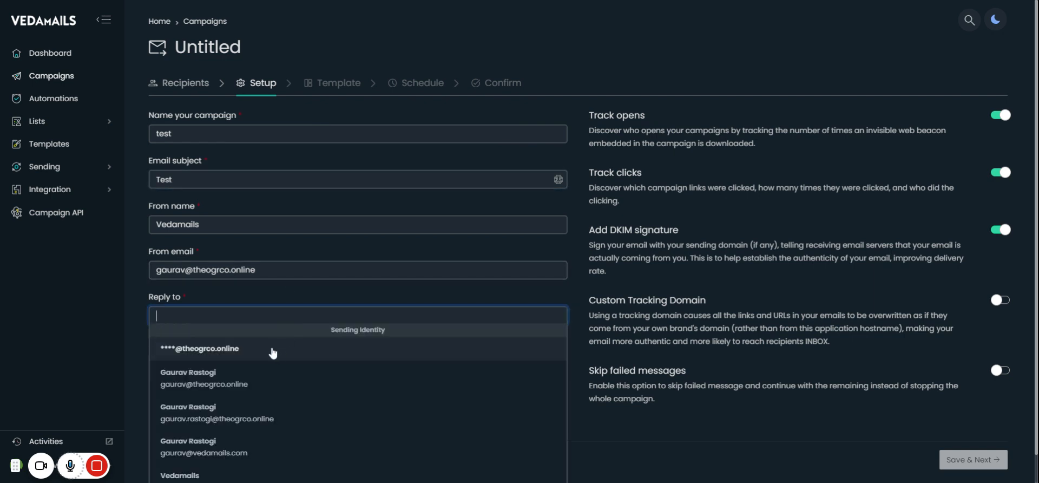
pyautogui.click(287, 269)
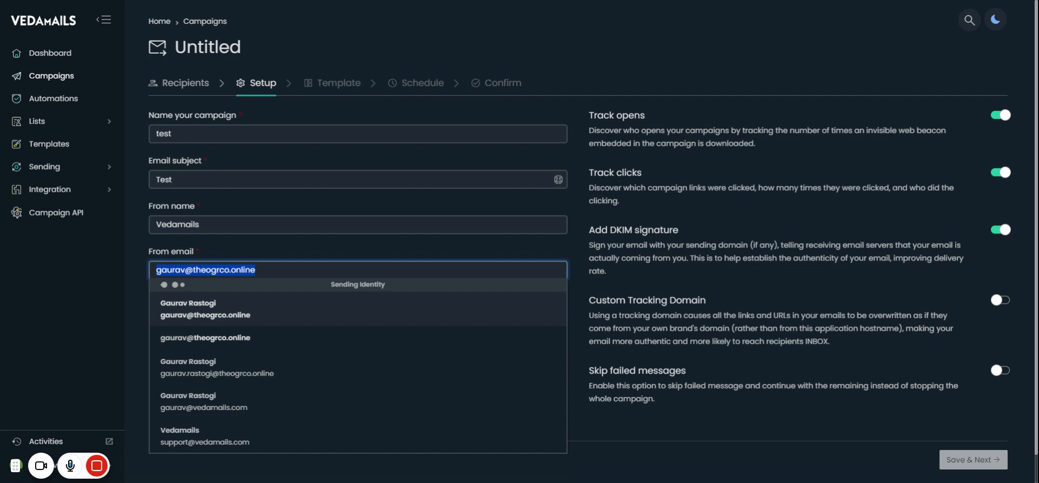
pyautogui.click(575, 410)
pyautogui.click(338, 315)
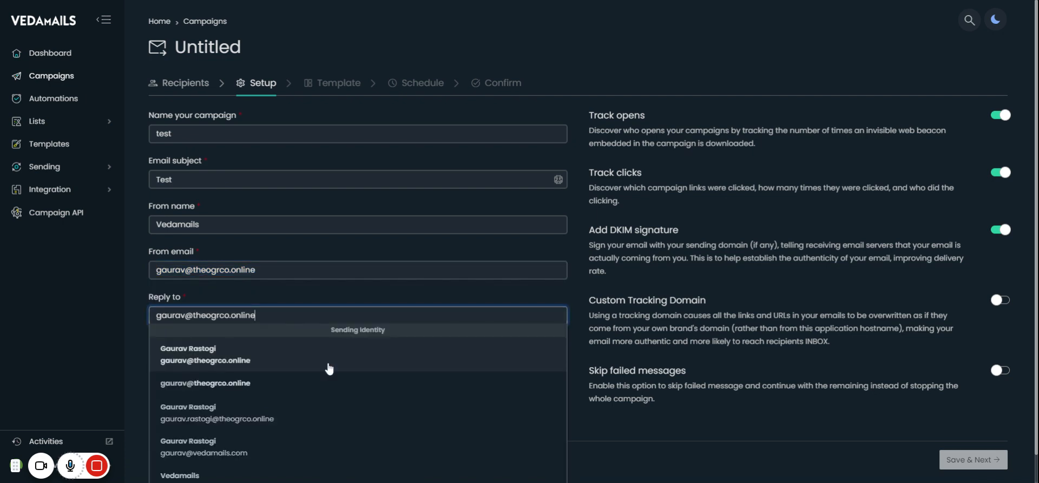
pyautogui.click(303, 296)
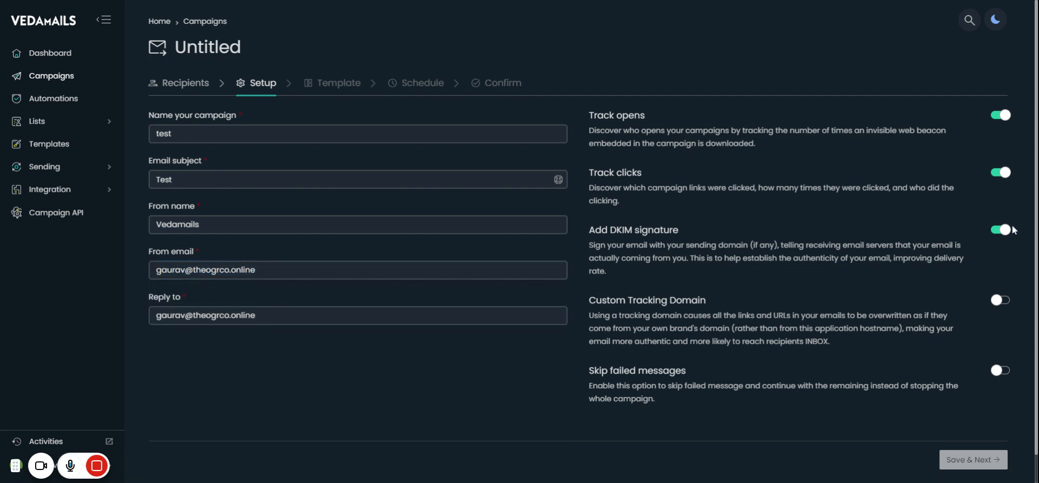
# - Enable the custom tracking domain, select theogrco.online and save the campaign setup
pyautogui.click(1000, 300)
pyautogui.click(680, 373)
pyautogui.click(676, 410)
pyautogui.scroll(-2, 792, 322)
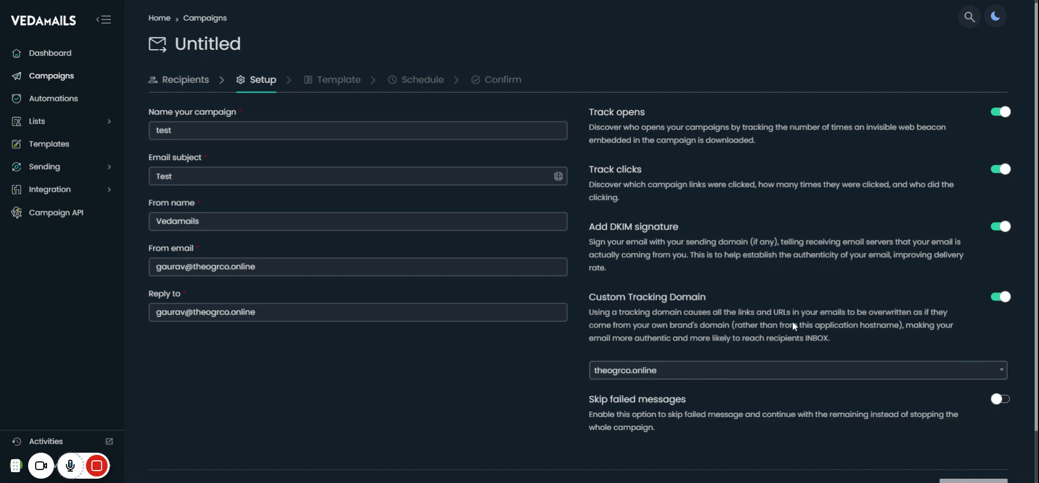
pyautogui.click(1000, 339)
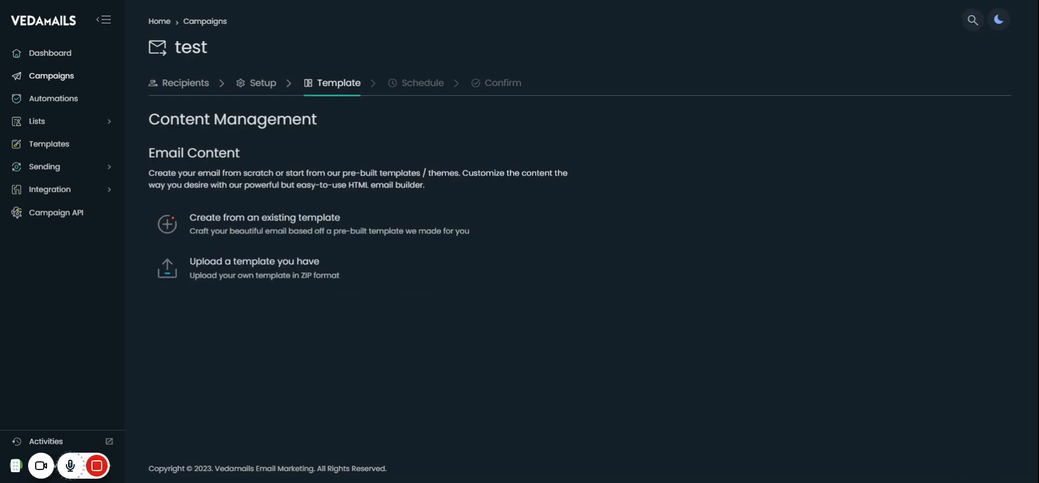
# - Start the campaign's content from the Blank basic template and open it in Email builder PRO
pyautogui.moveTo(379, 256)
pyautogui.click(265, 85)
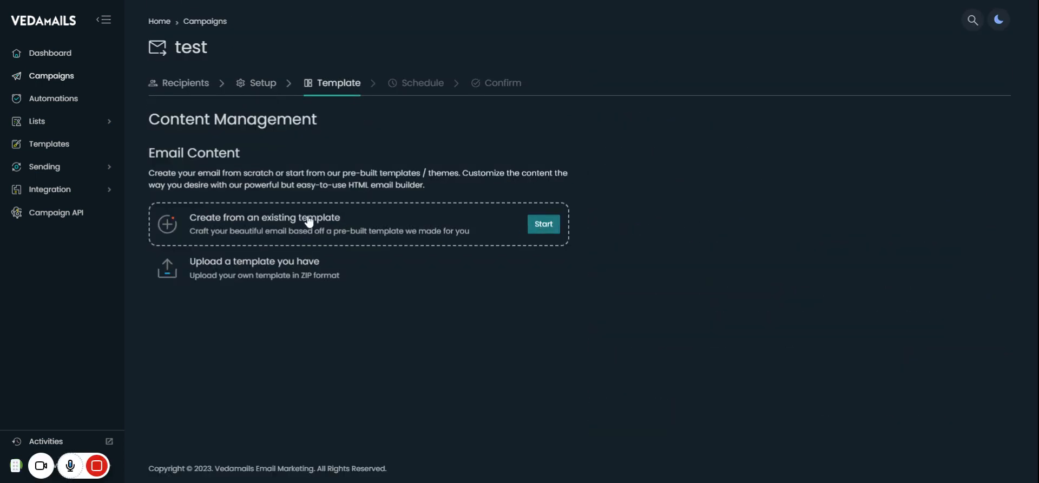
pyautogui.click(541, 226)
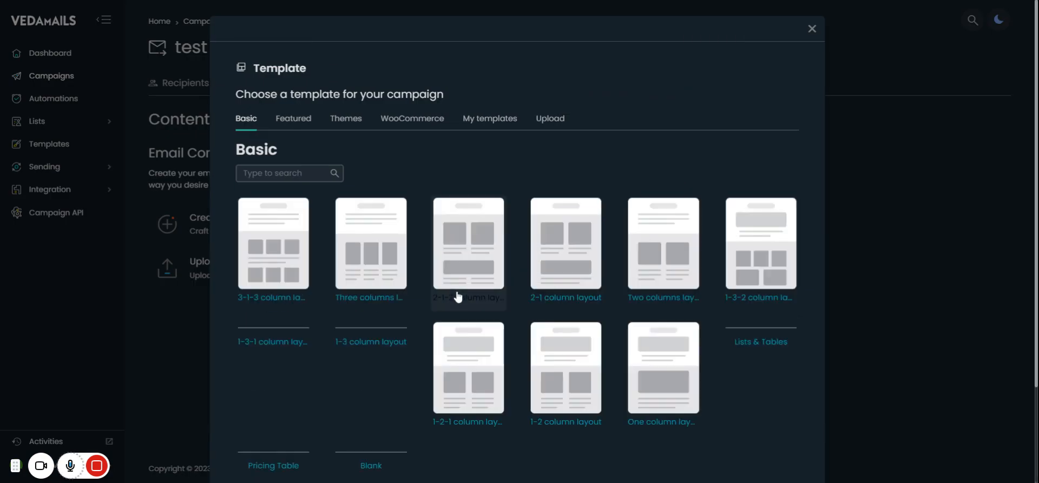
pyautogui.scroll(-2, 457, 298)
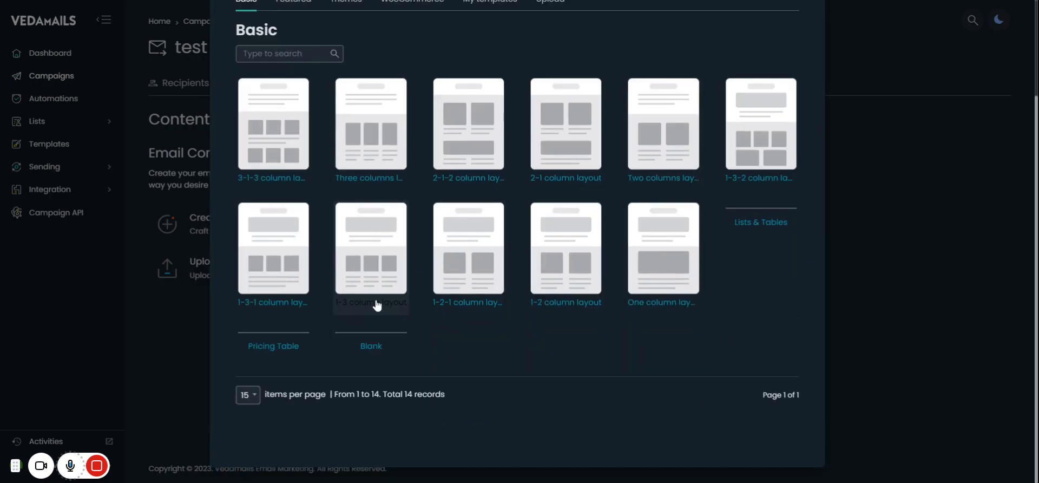
pyautogui.click(376, 347)
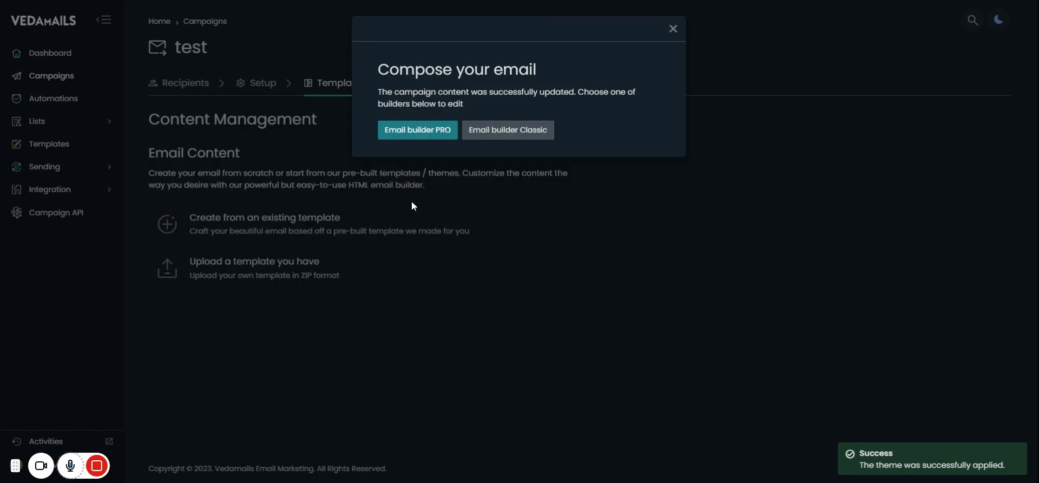
pyautogui.click(425, 134)
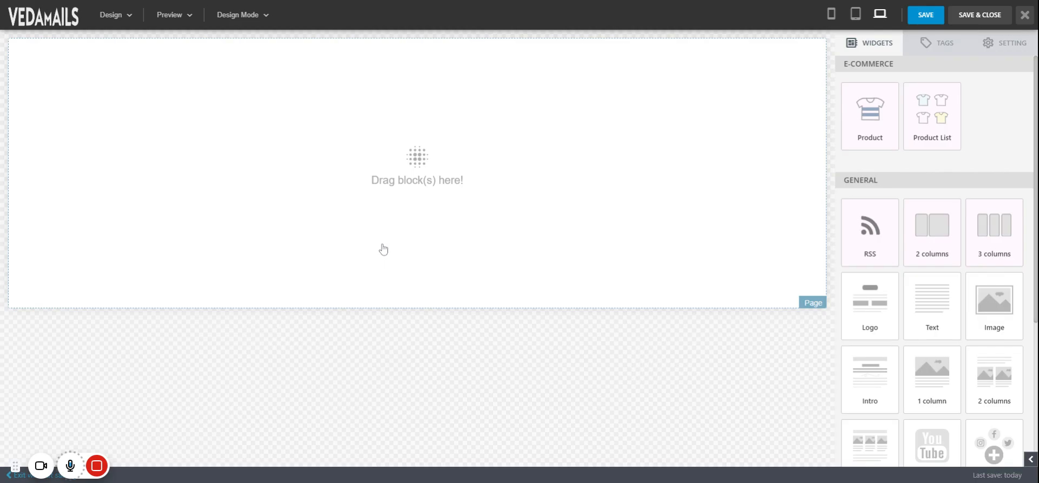
# - Add an image block to the empty page and upload Newsletter Design (1)-min.png into it
pyautogui.moveTo(994, 308); pyautogui.dragTo(412, 130)
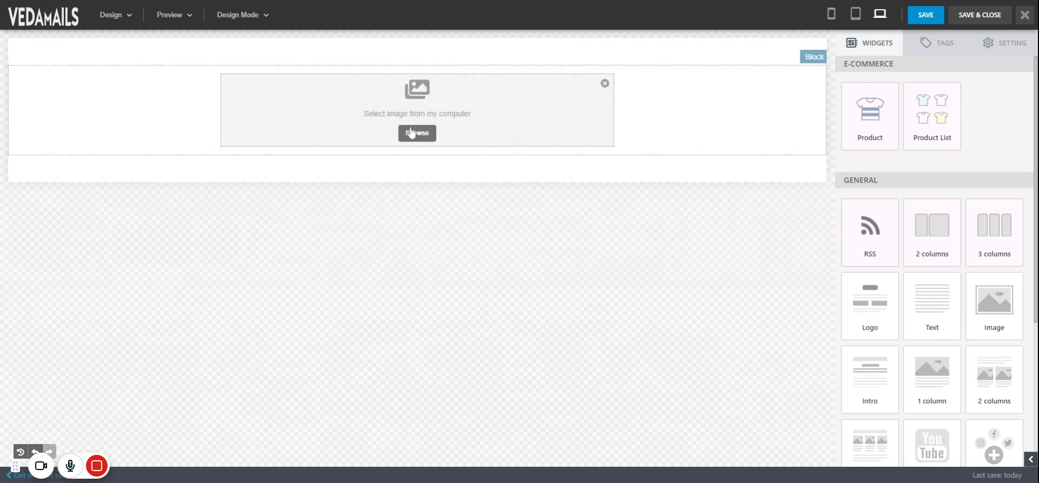
pyautogui.click(411, 132)
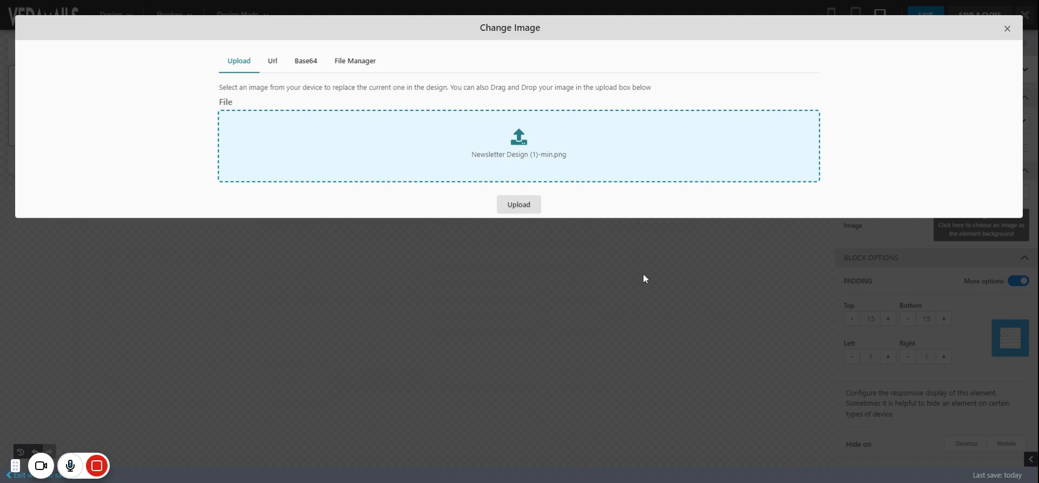
pyautogui.click(518, 205)
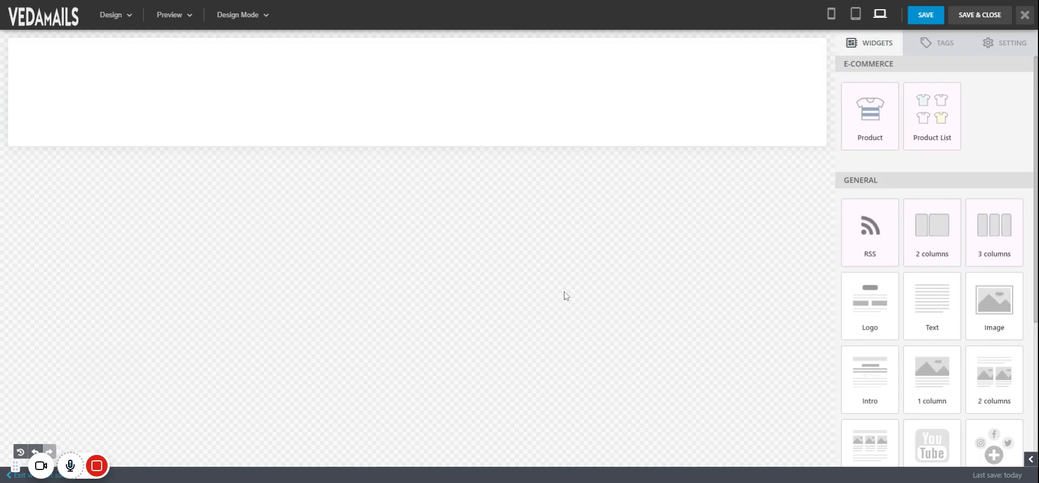
# - Check the whole gym newsletter image in the design, save it and close the email builder
pyautogui.scroll(-5, 622, 288)
pyautogui.scroll(-2, 622, 288)
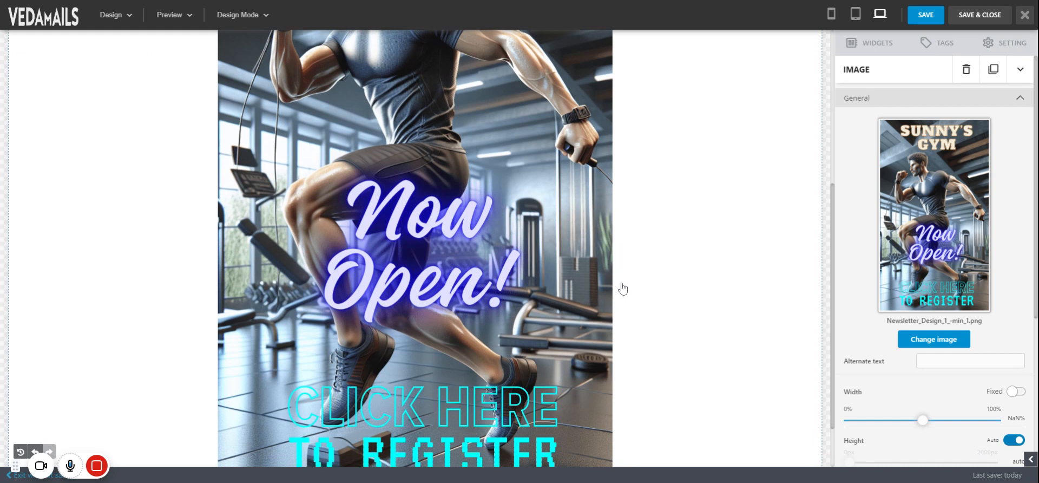
pyautogui.scroll(2, 742, 292)
pyautogui.scroll(7, 744, 296)
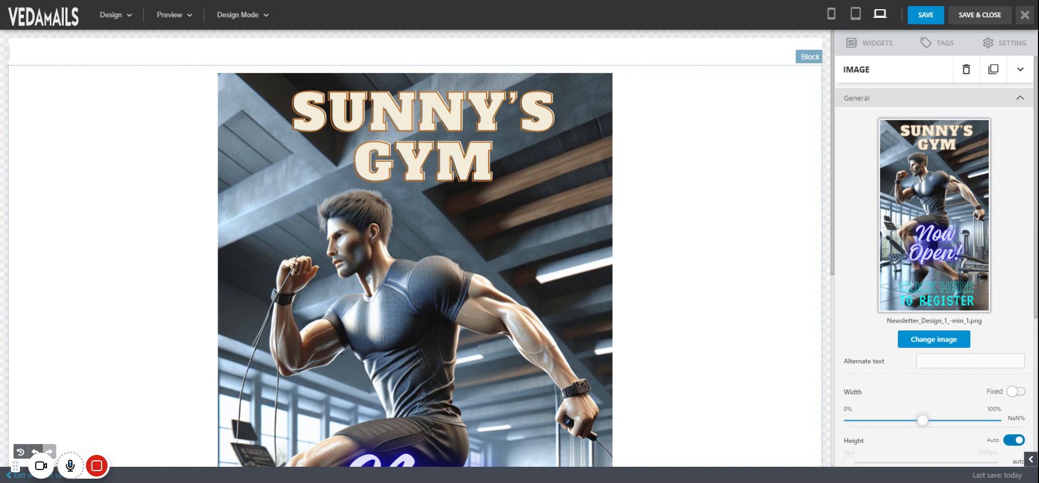
pyautogui.scroll(-8, 717, 223)
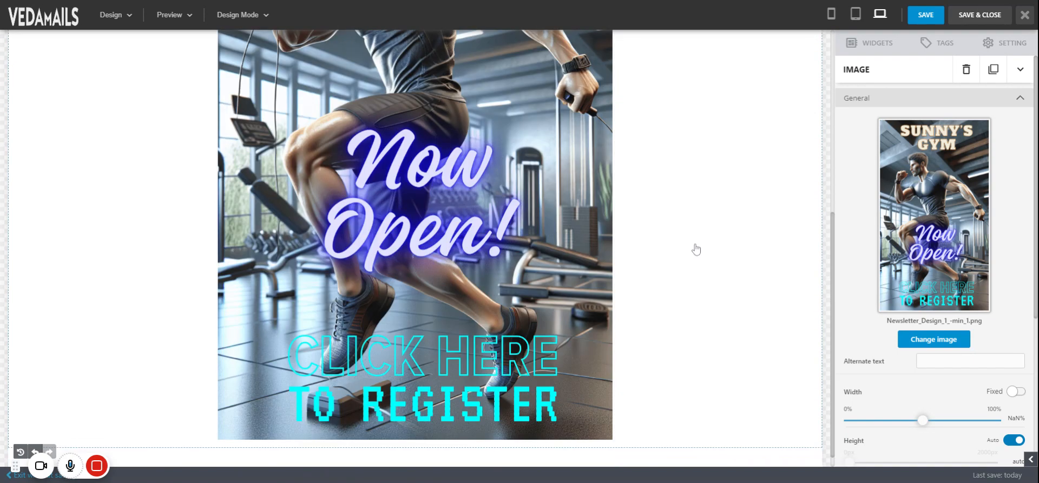
pyautogui.scroll(-1, 696, 249)
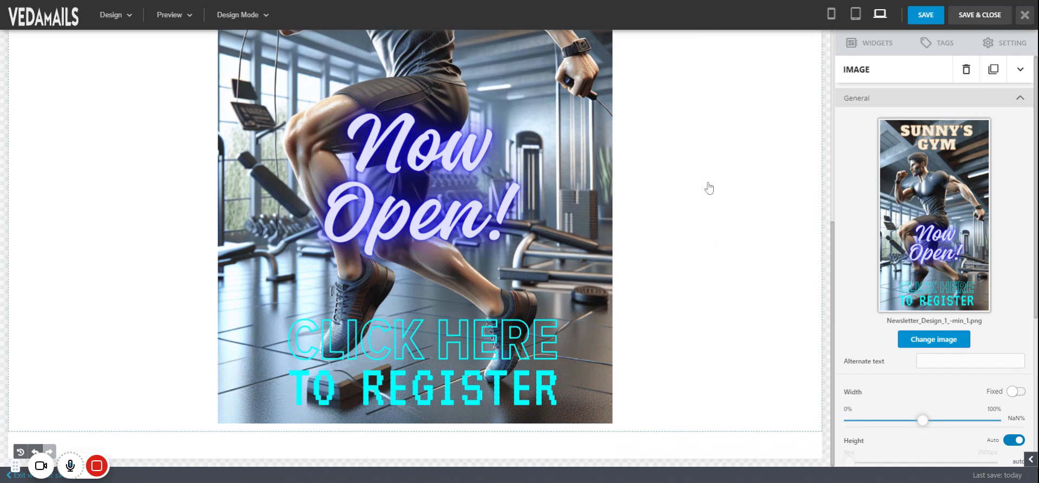
pyautogui.scroll(10, 698, 194)
pyautogui.click(982, 18)
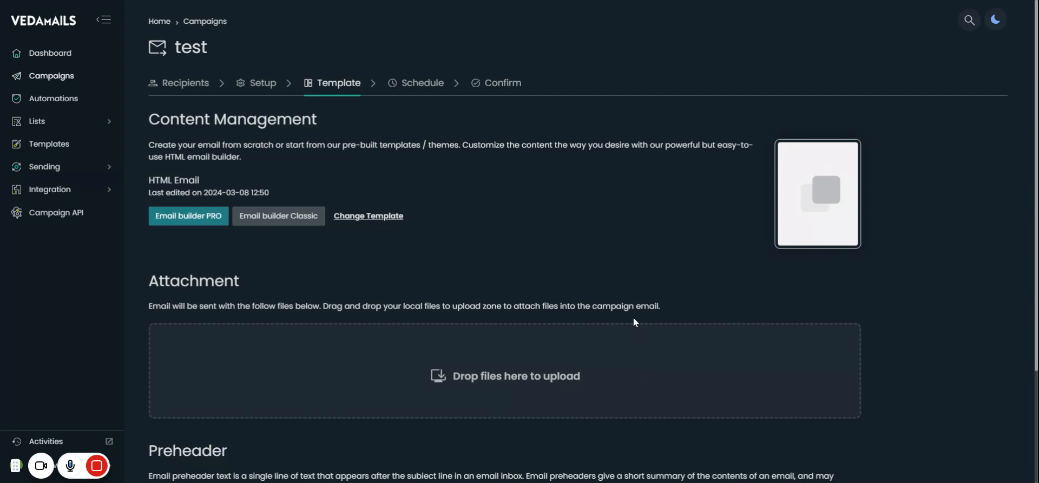
# - Examine the campaign's template thumbnail, attachment area and preheader dialog without adding a preheader
pyautogui.scroll(-3, 633, 319)
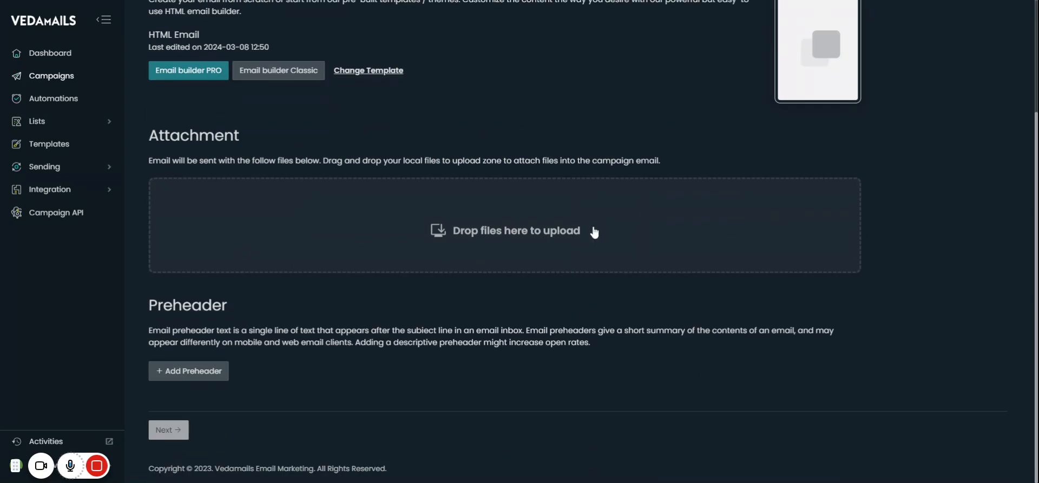
pyautogui.scroll(3, 589, 230)
pyautogui.click(807, 198)
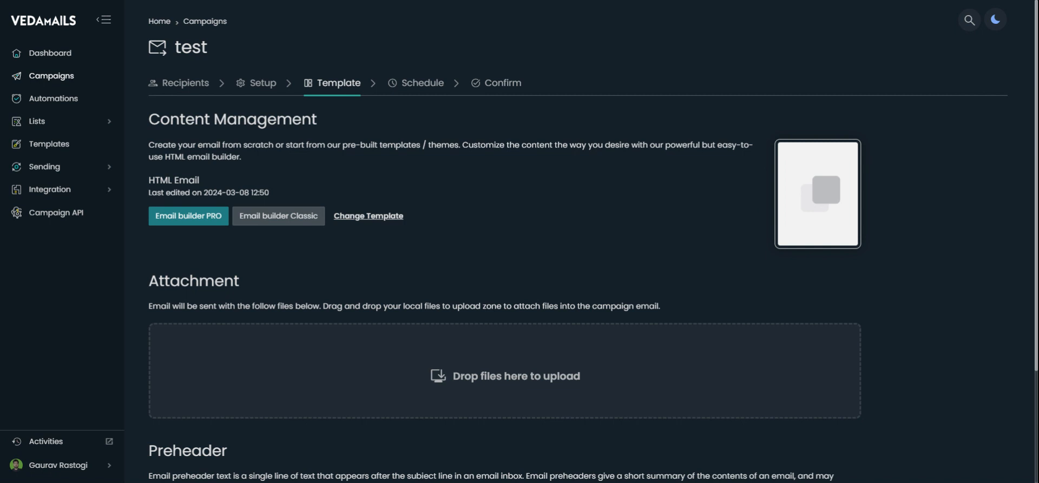
pyautogui.scroll(-3, 422, 335)
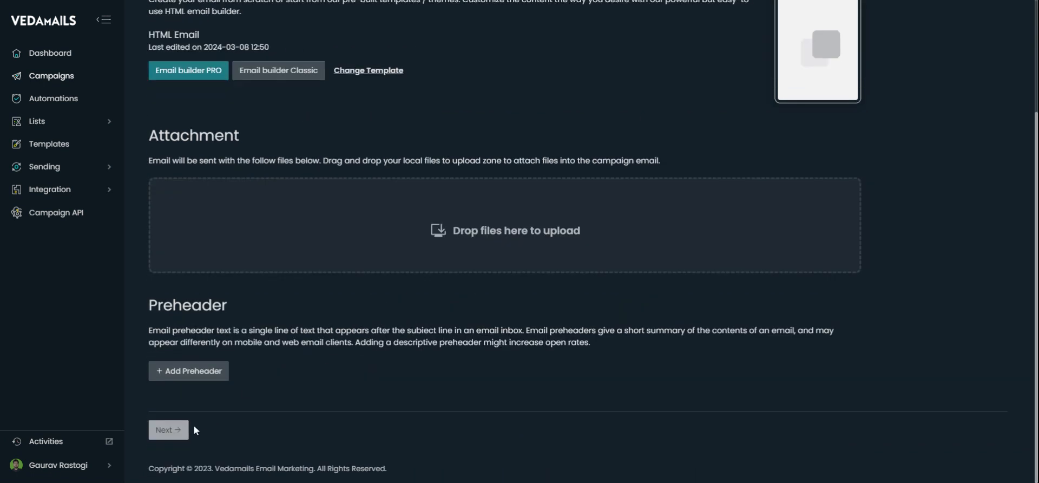
pyautogui.click(202, 382)
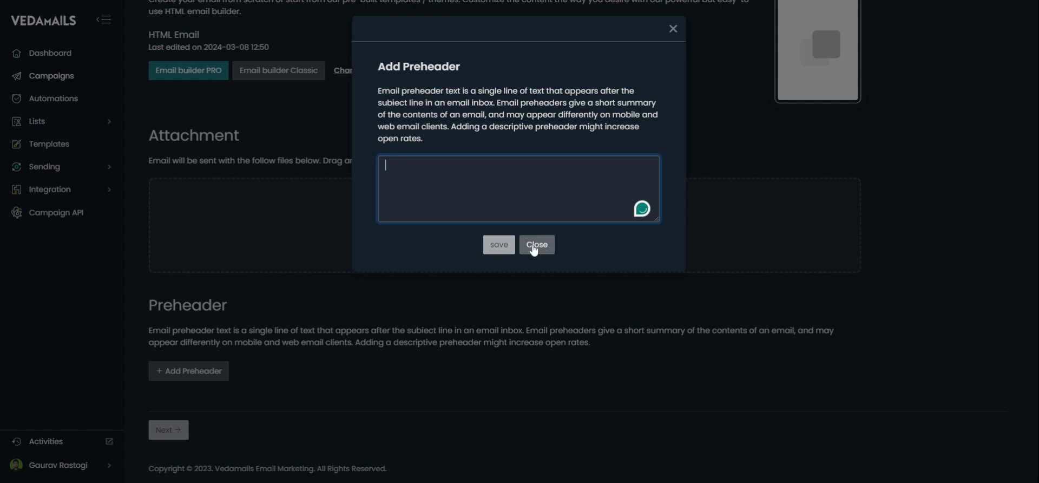
pyautogui.click(535, 245)
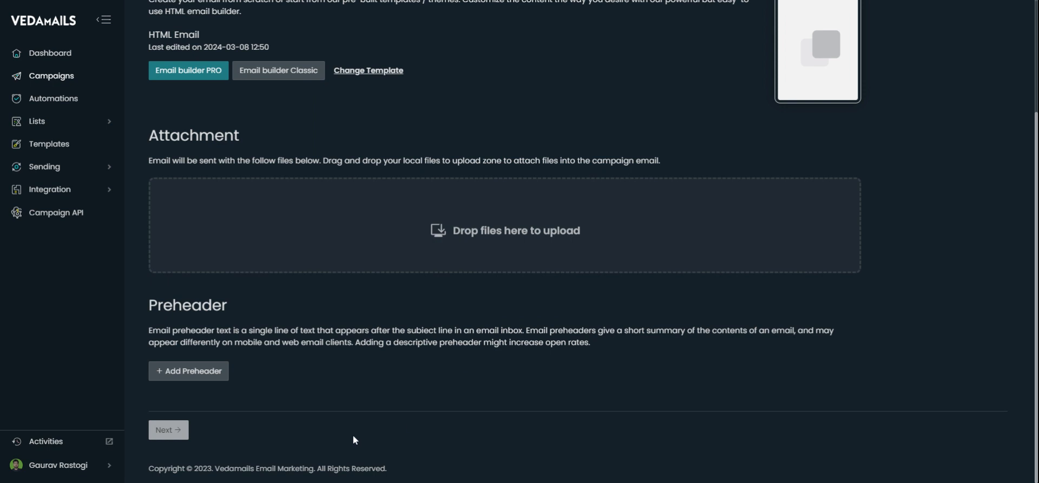
# - Set the campaign to send immediately and preview its email as the first listed contact
pyautogui.click(167, 432)
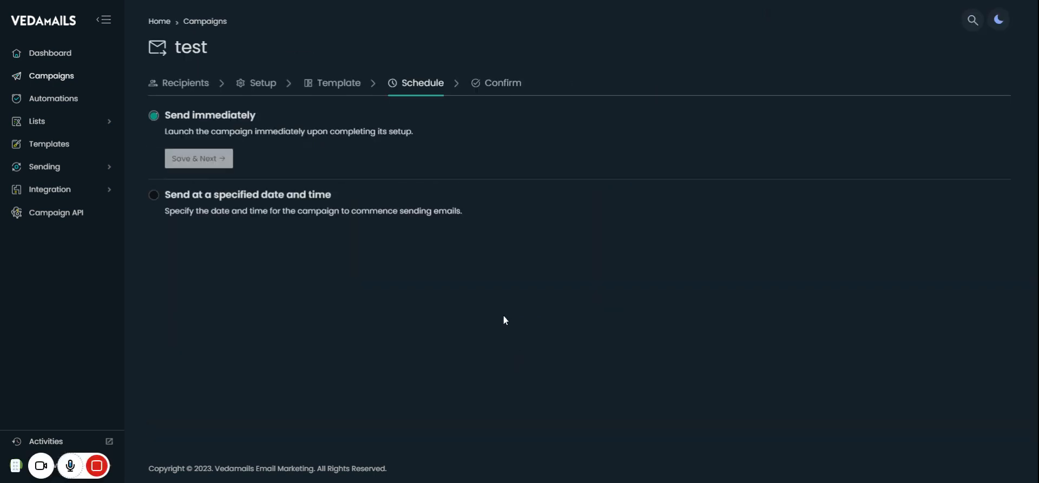
pyautogui.click(223, 163)
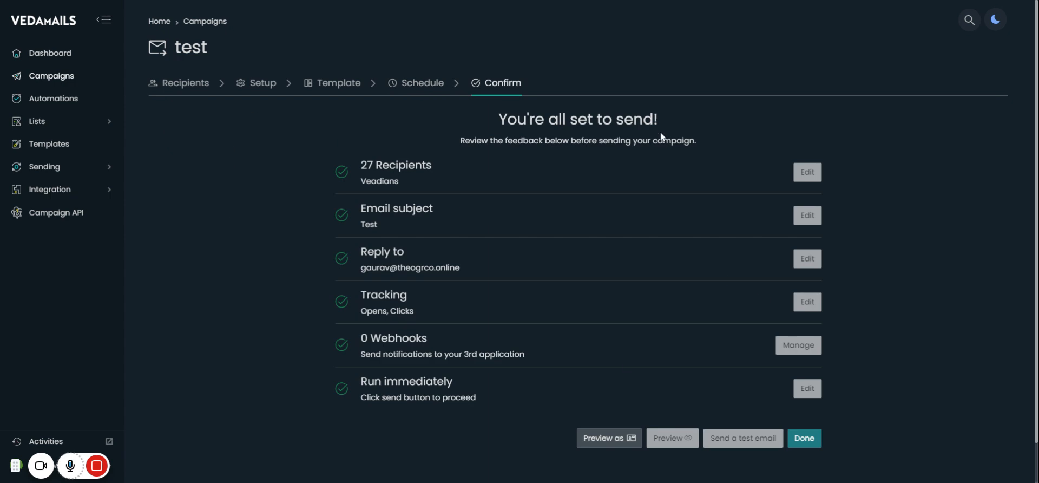
pyautogui.click(610, 439)
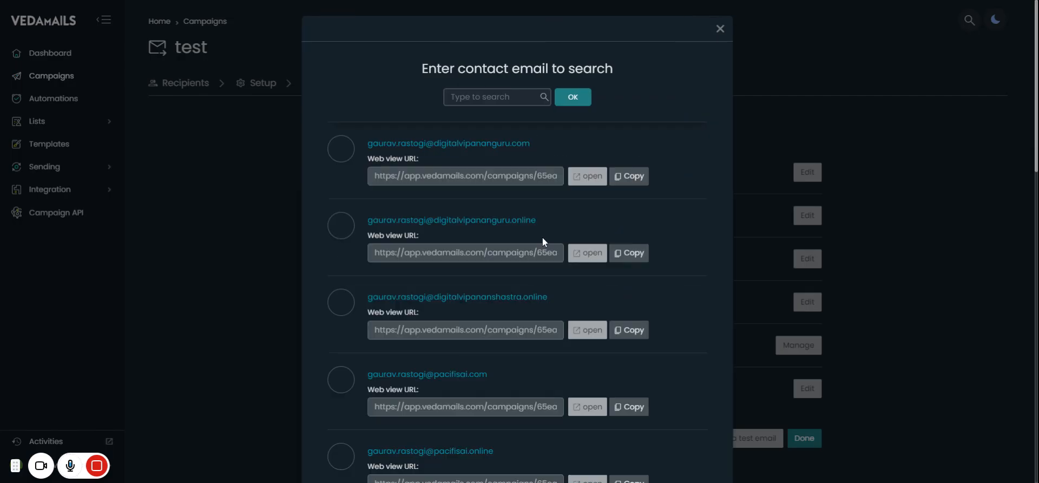
pyautogui.click(576, 177)
pyautogui.scroll(-5, 168, 187)
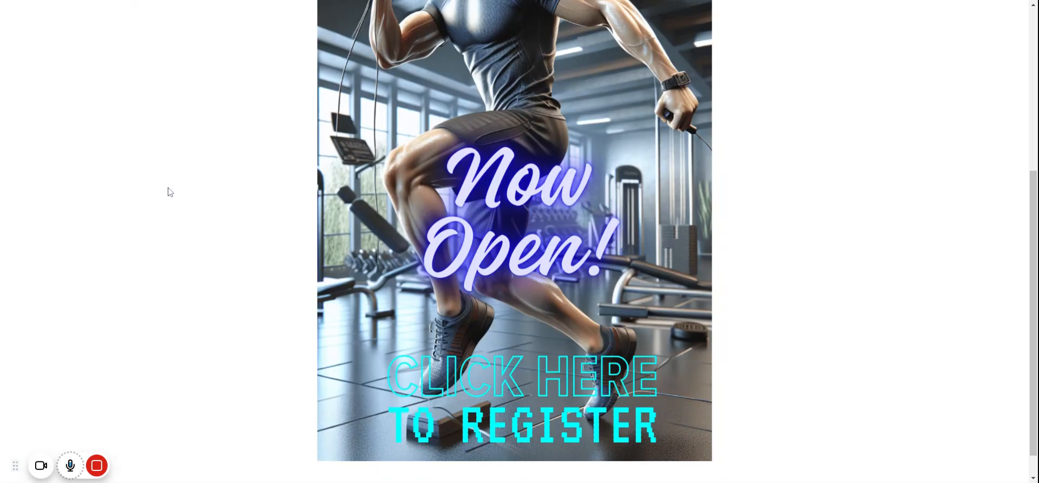
# - Examine the previewed gym newsletter from its title down to the registration text, and close the contact preview list
pyautogui.scroll(5, 168, 191)
pyautogui.scroll(-4, 537, 205)
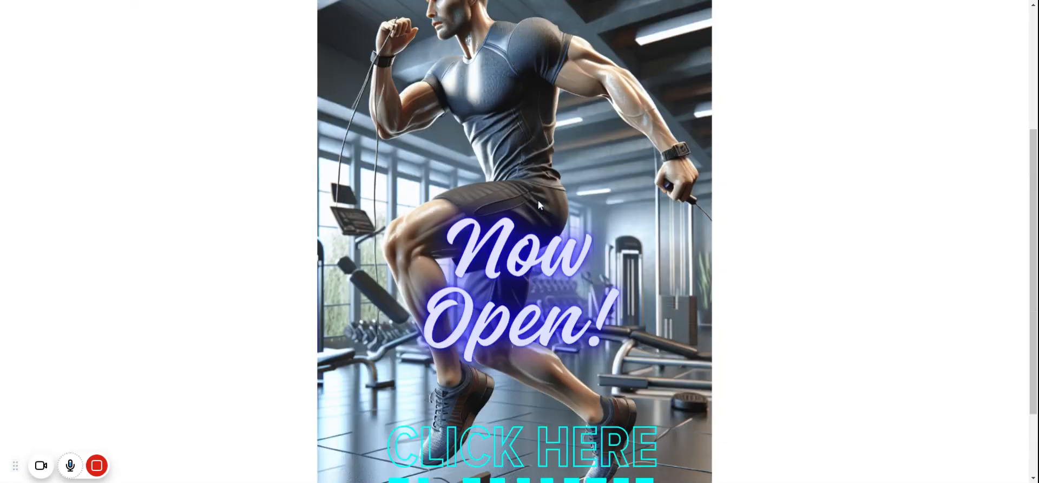
pyautogui.scroll(-1, 537, 204)
pyautogui.scroll(5, 481, 166)
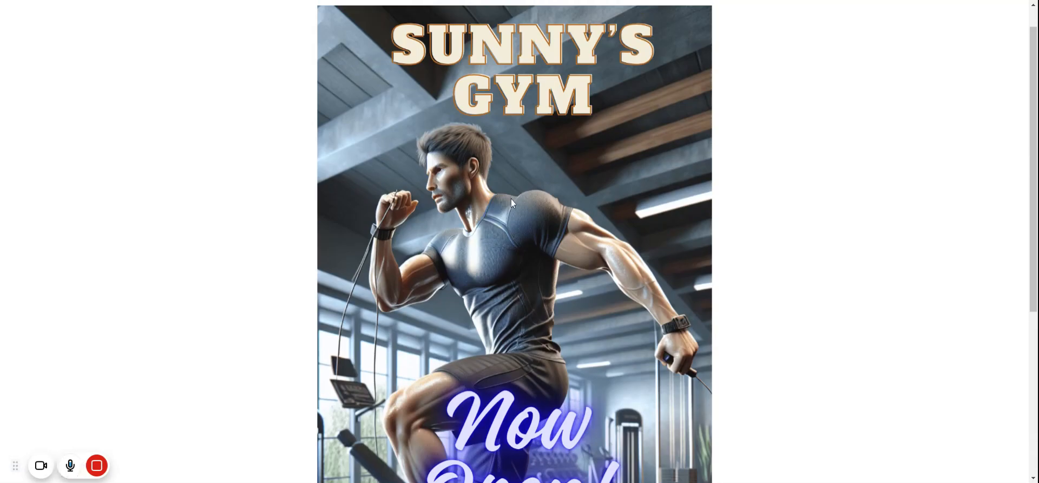
pyautogui.scroll(-5, 511, 199)
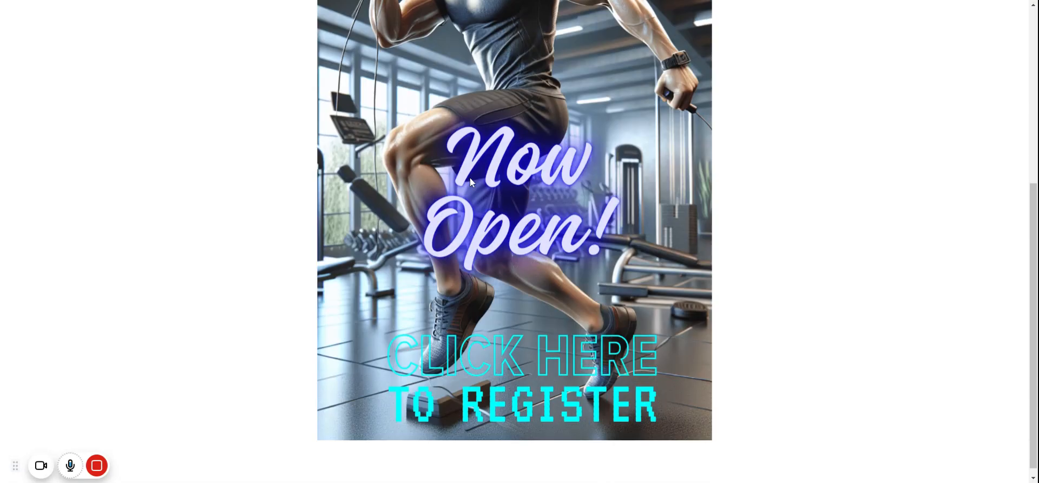
pyautogui.scroll(5, 472, 236)
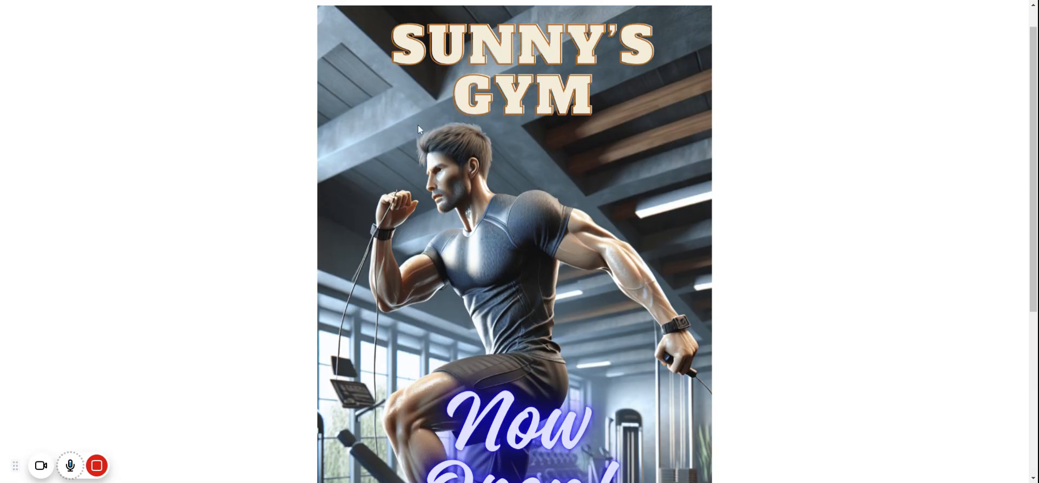
pyautogui.scroll(-5, 437, 154)
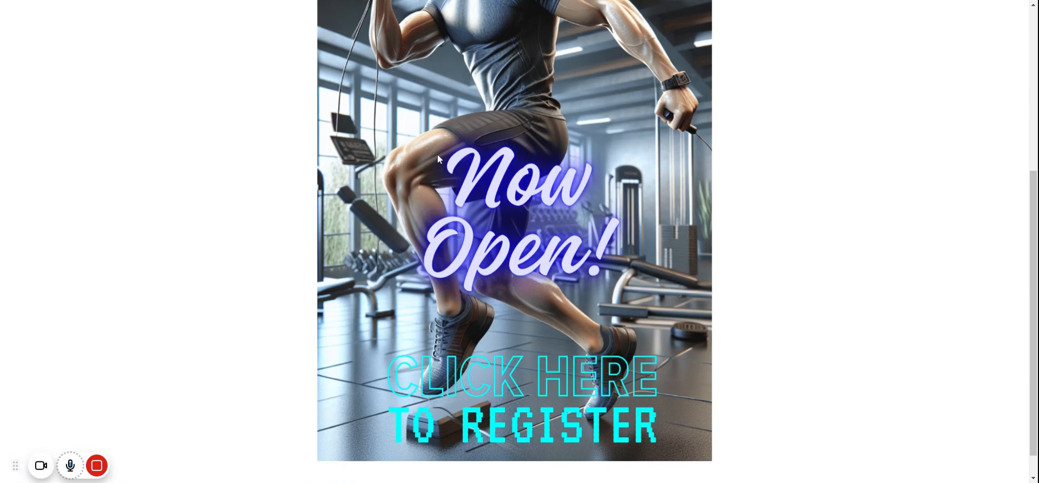
pyautogui.scroll(5, 437, 154)
pyautogui.scroll(-5, 574, 317)
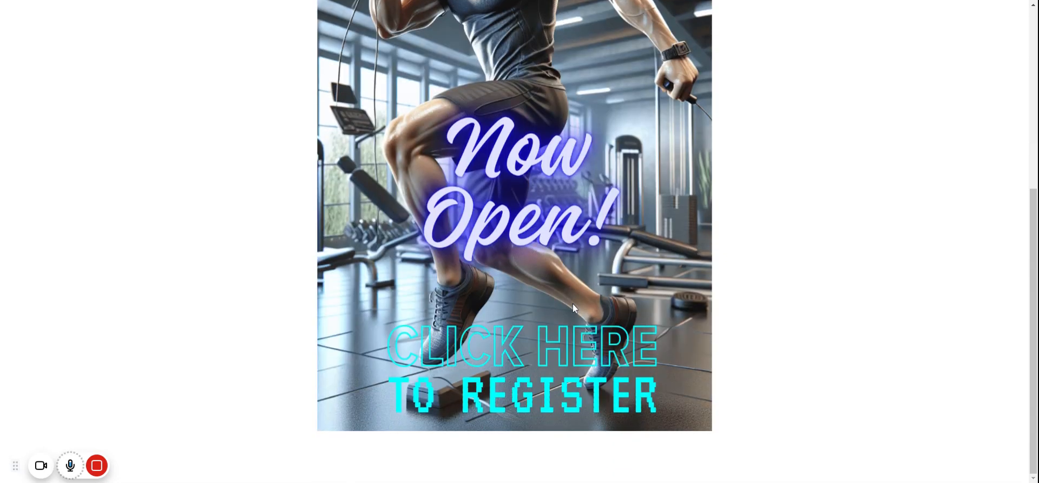
pyautogui.scroll(5, 573, 307)
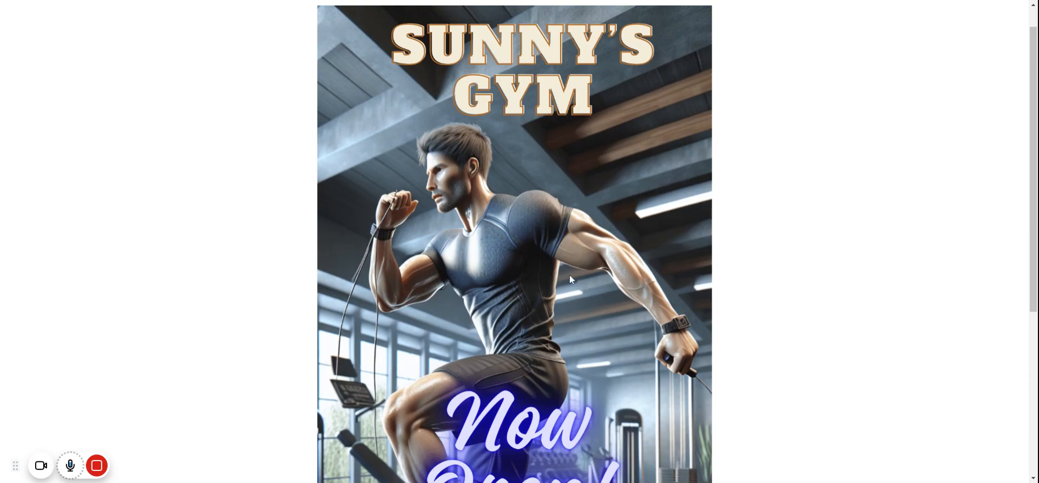
pyautogui.scroll(-5, 566, 246)
pyautogui.scroll(5, 566, 245)
pyautogui.scroll(-4, 253, 401)
pyautogui.scroll(-1, 514, 373)
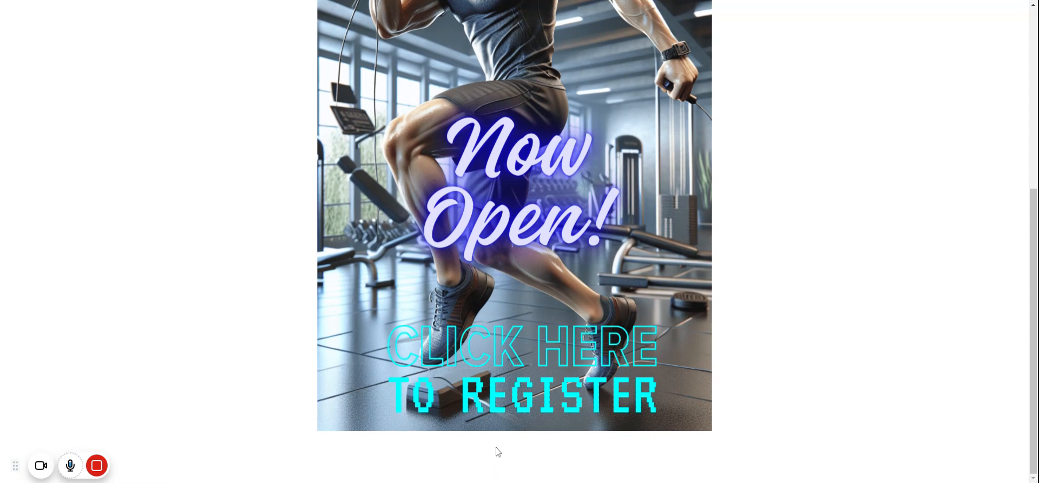
pyautogui.scroll(5, 498, 451)
pyautogui.scroll(-4, 570, 207)
pyautogui.scroll(5, 571, 211)
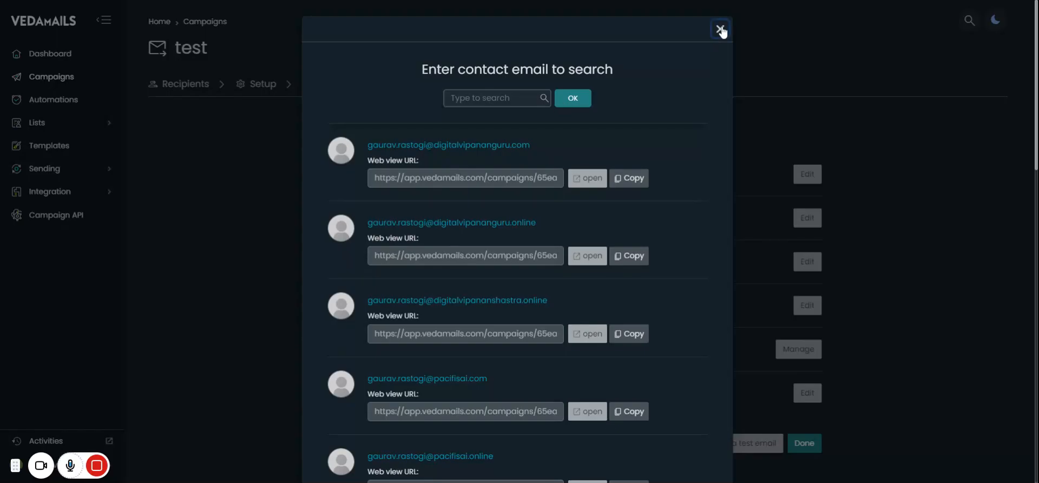
pyautogui.click(720, 29)
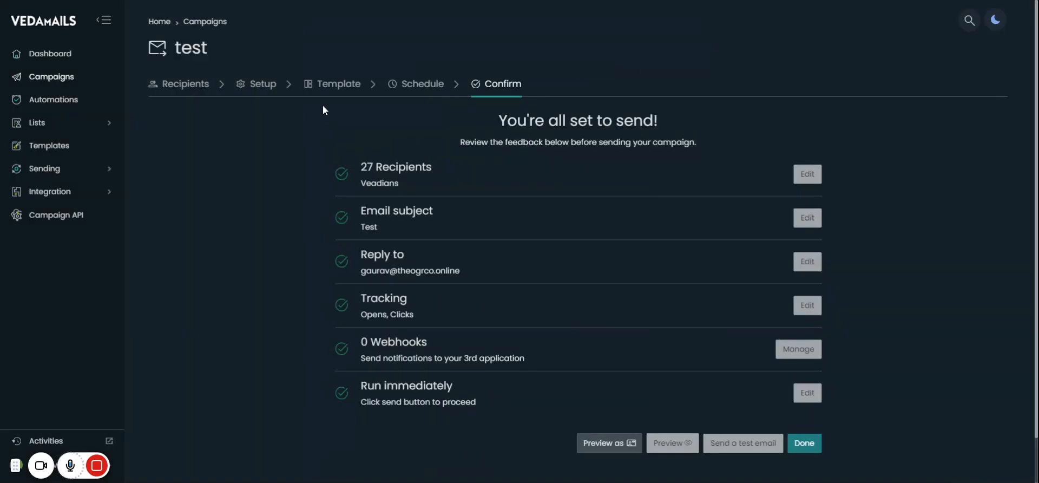
# - Reopen the campaign's design in Email builder PRO, set the newsletter image's link to google.com and save
pyautogui.click(335, 86)
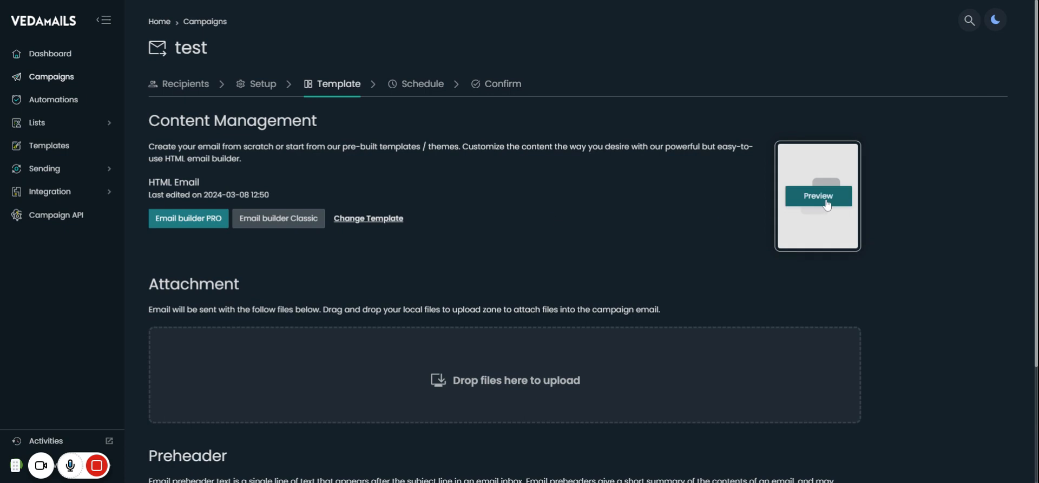
pyautogui.click(192, 222)
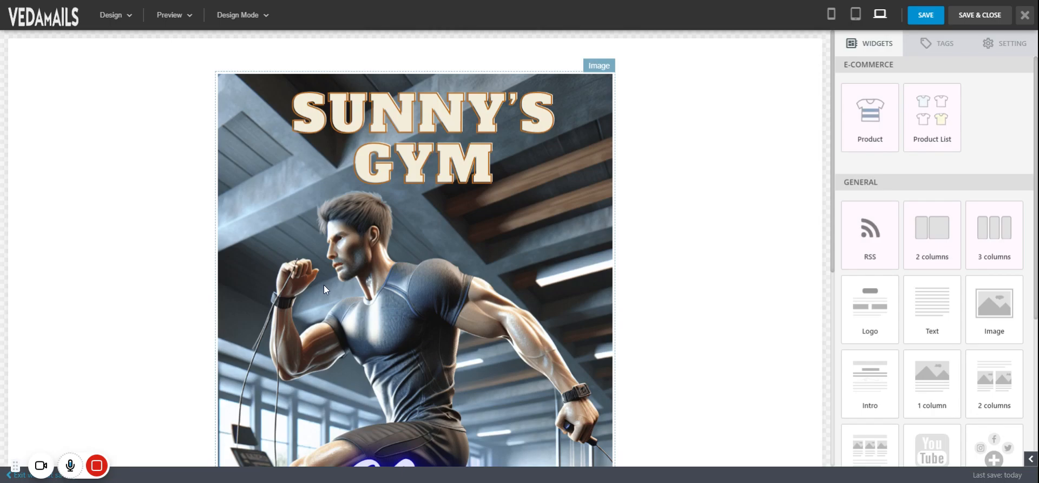
pyautogui.click(474, 250)
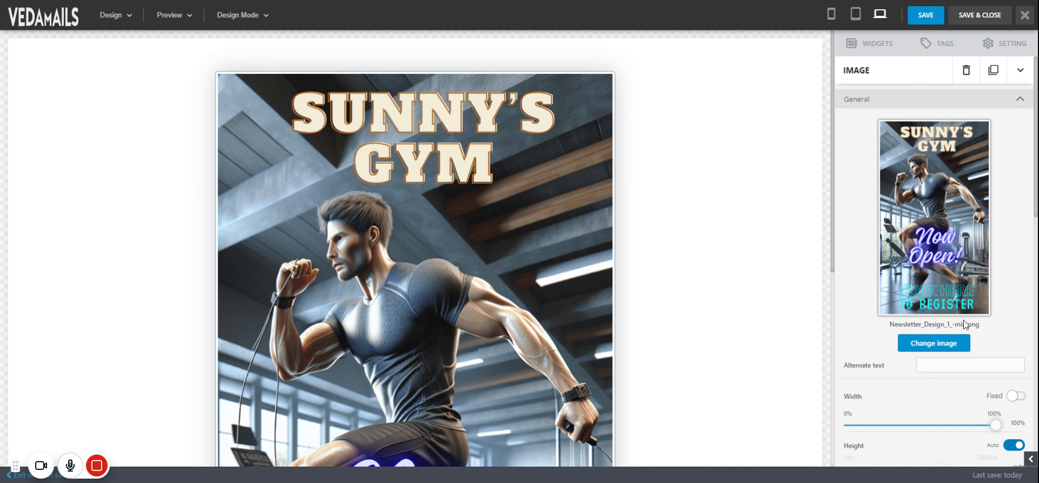
pyautogui.scroll(-4, 963, 324)
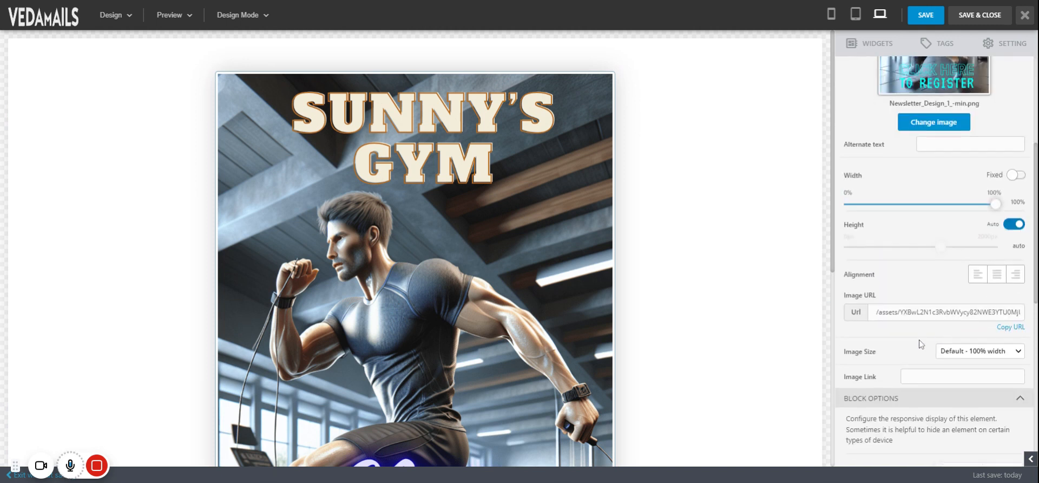
pyautogui.scroll(-3, 947, 298)
pyautogui.click(961, 215)
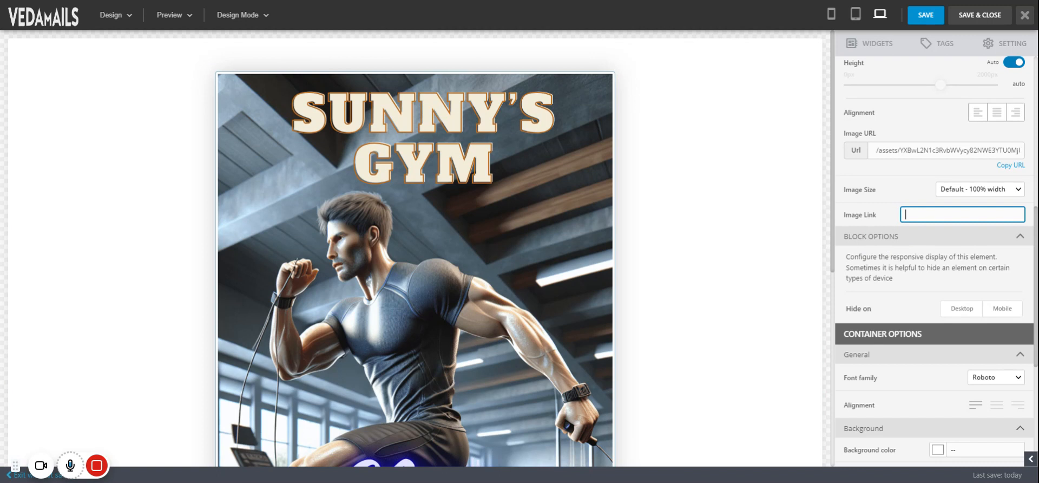
pyautogui.scroll(-2, 928, 236)
pyautogui.scroll(2, 928, 236)
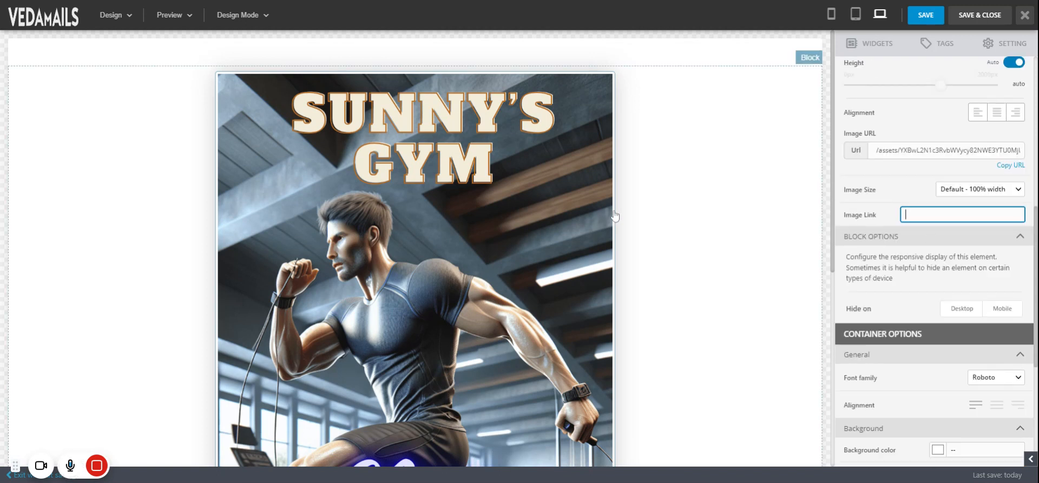
pyautogui.click(156, 3)
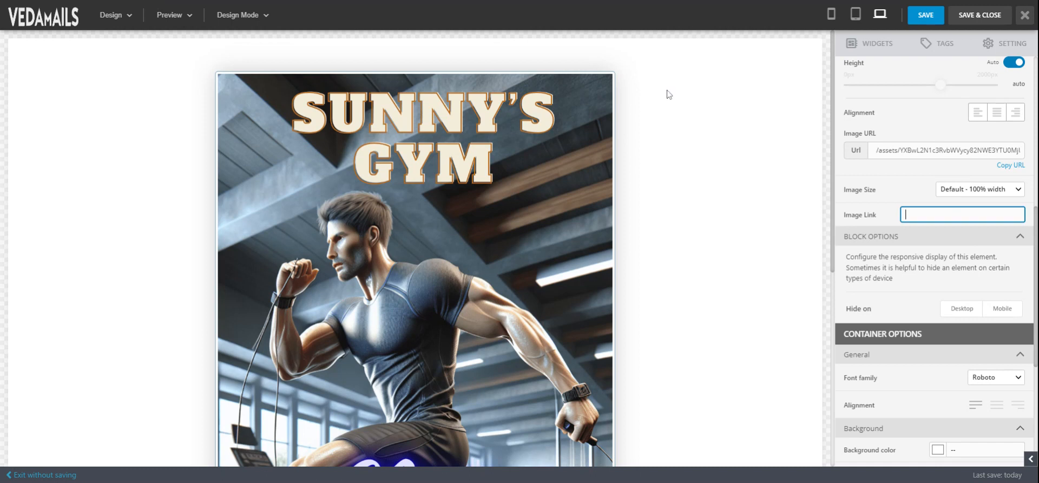
pyautogui.click(941, 223)
pyautogui.click(942, 215)
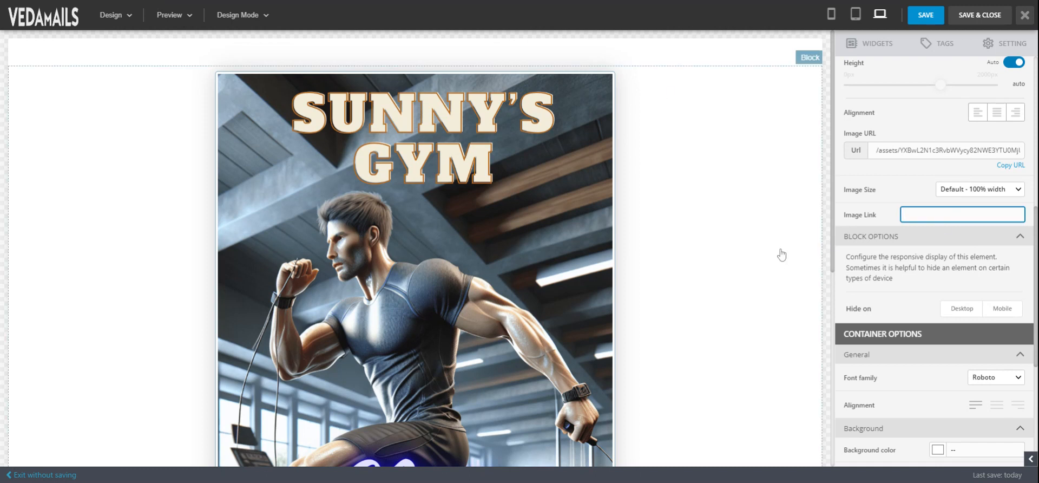
pyautogui.scroll(-2, 938, 157)
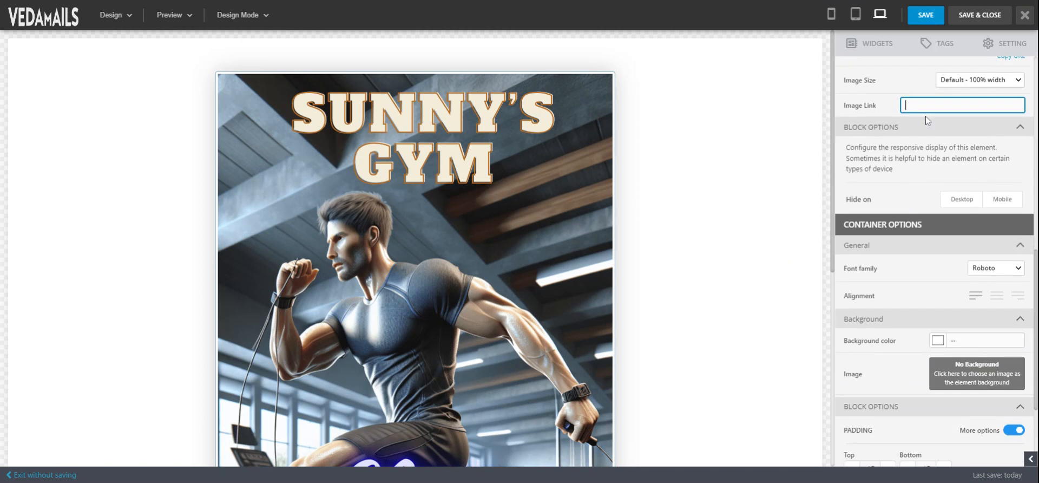
pyautogui.write('google.com')
pyautogui.click(926, 15)
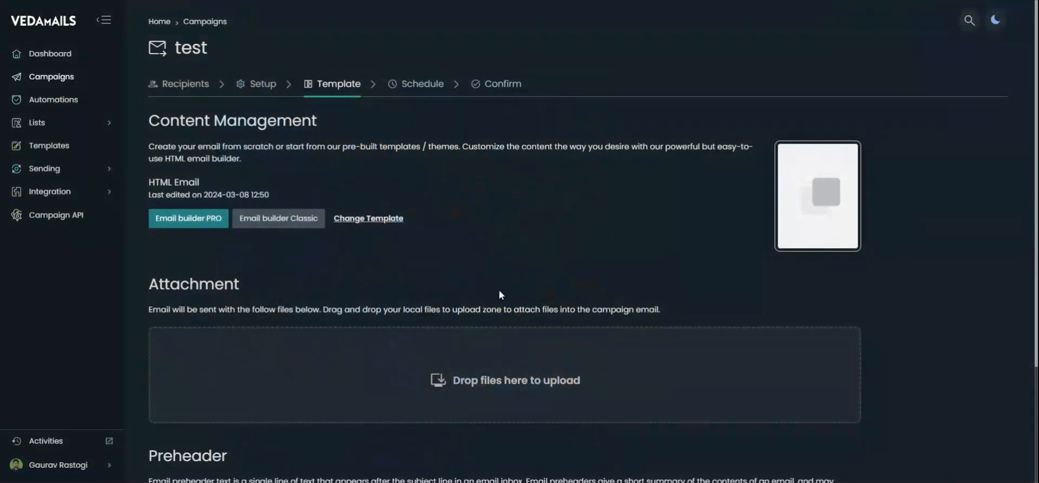
# - Preview the confirmed campaign as the first listed contact and test the newsletter image's link
pyautogui.scroll(-3, 498, 290)
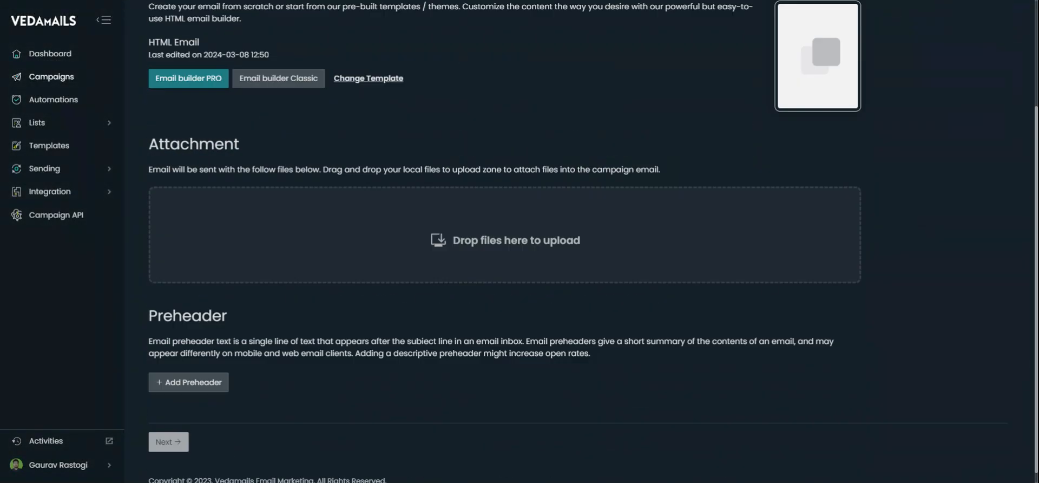
pyautogui.click(168, 427)
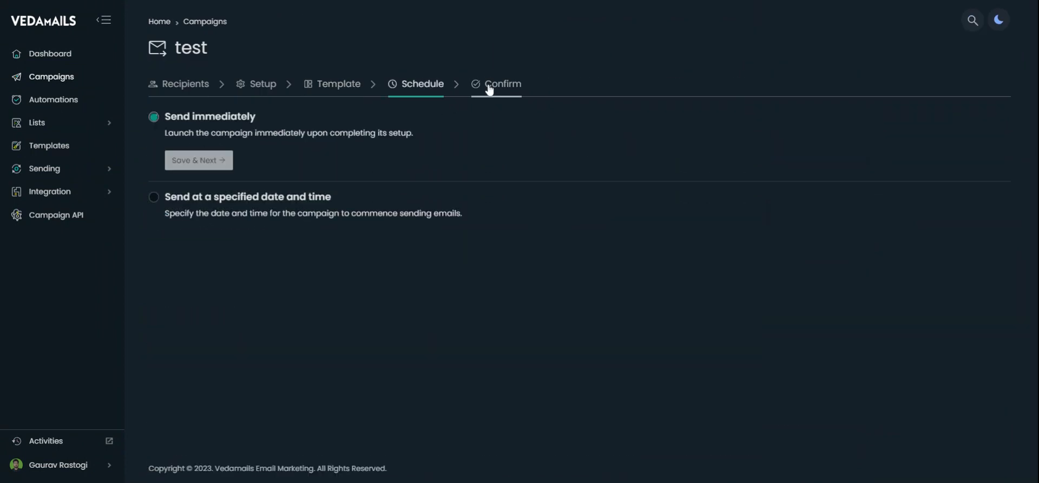
pyautogui.click(489, 88)
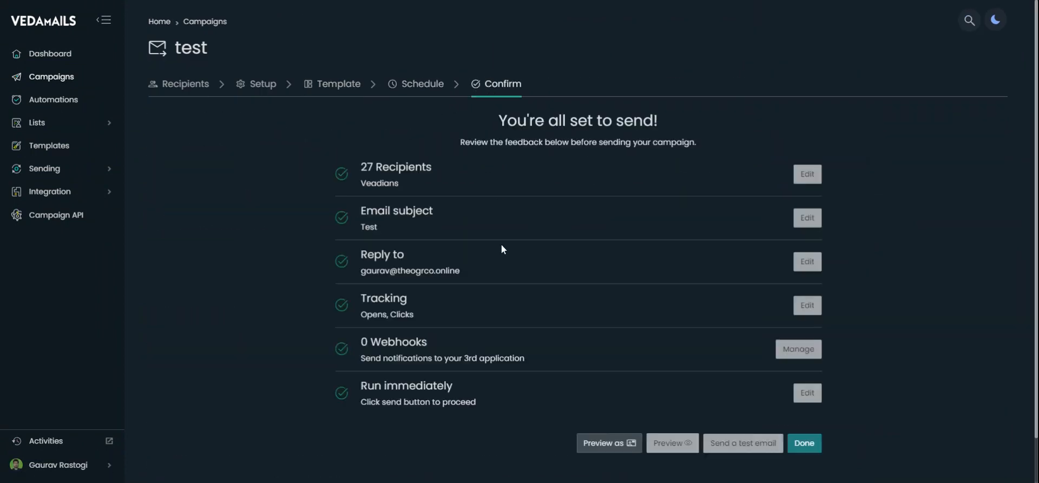
pyautogui.click(589, 443)
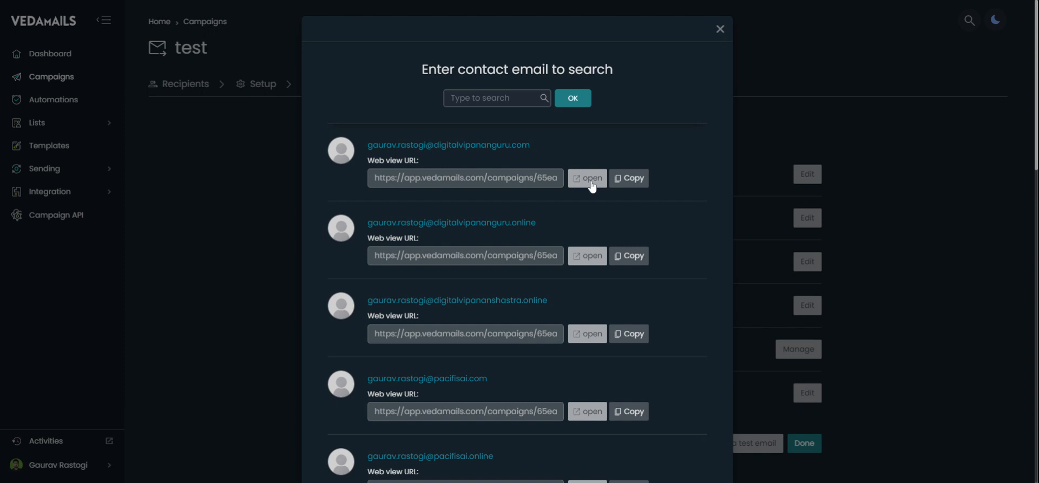
pyautogui.click(592, 184)
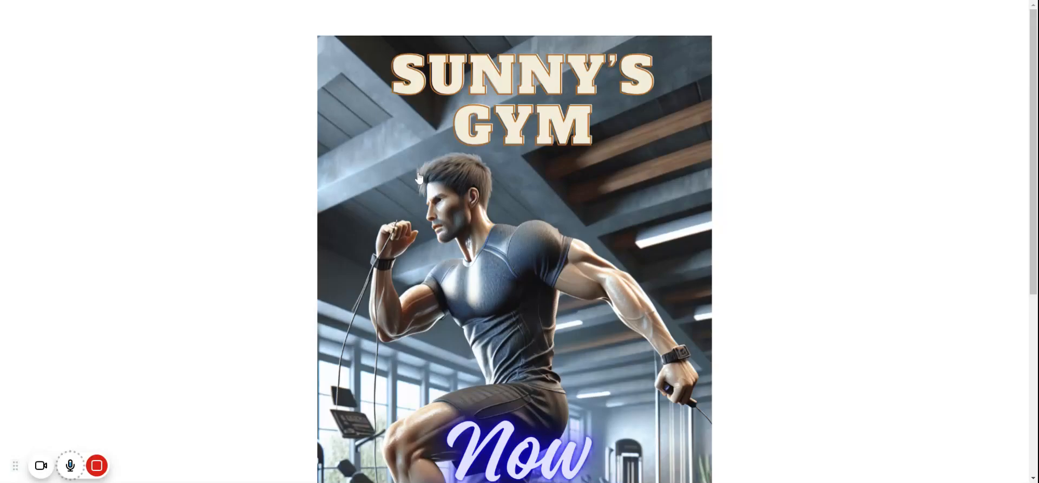
pyautogui.click(39, 1)
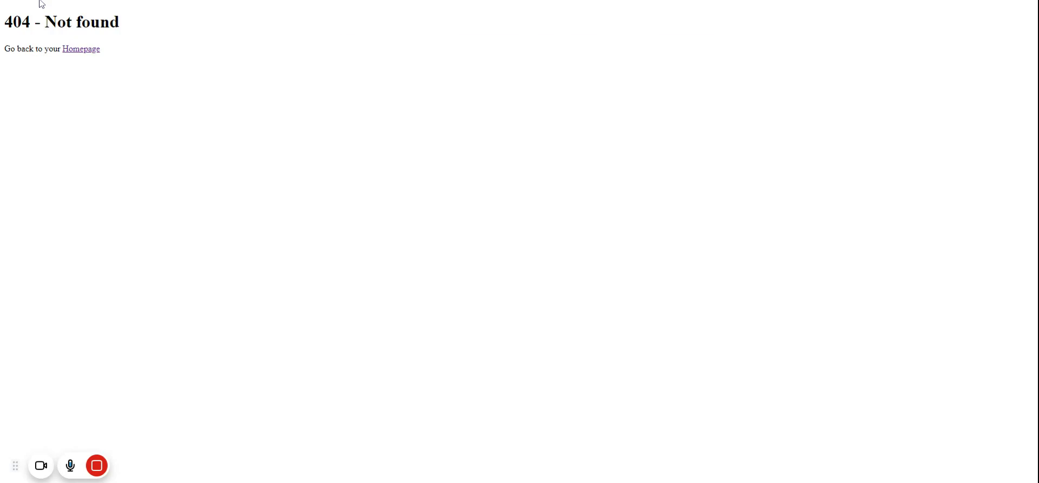
pyautogui.click(39, 1)
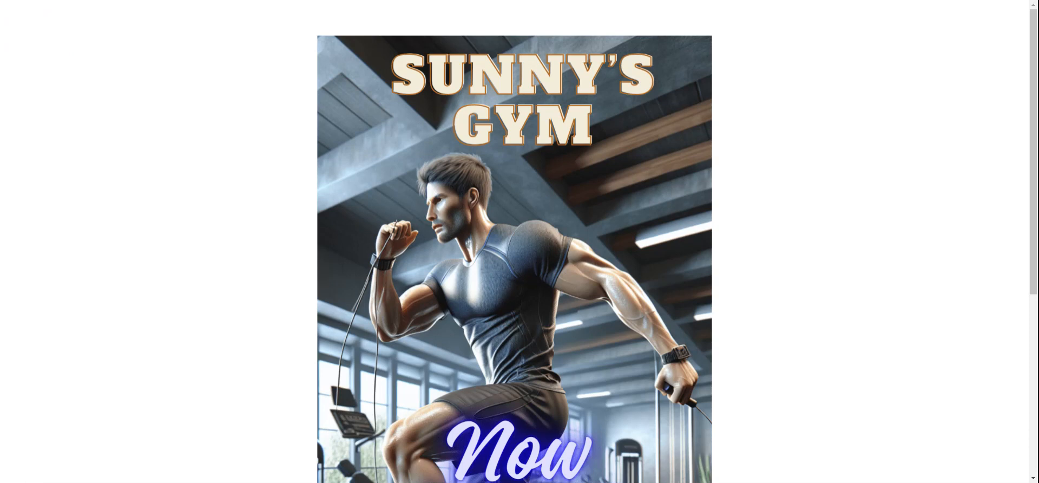
pyautogui.click(32, 1)
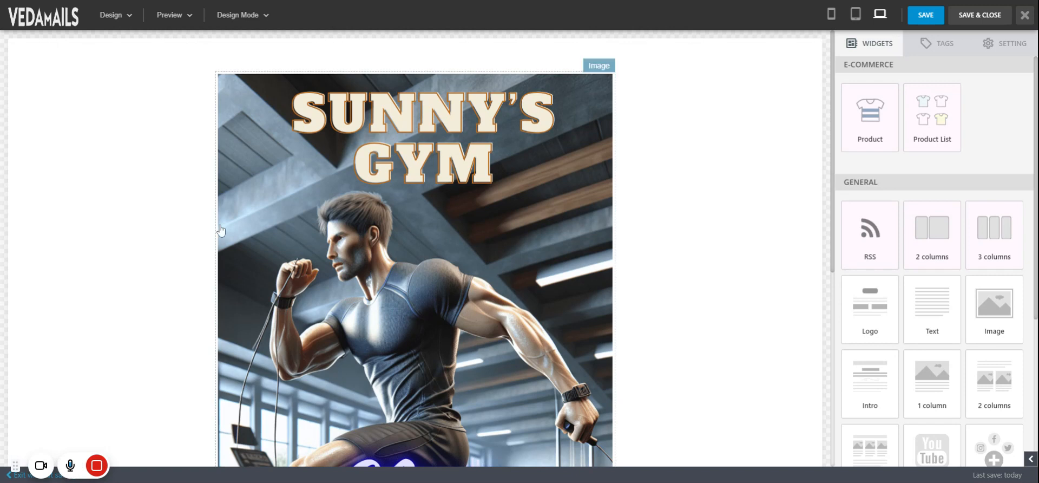
pyautogui.click(408, 217)
pyautogui.scroll(-4, 955, 343)
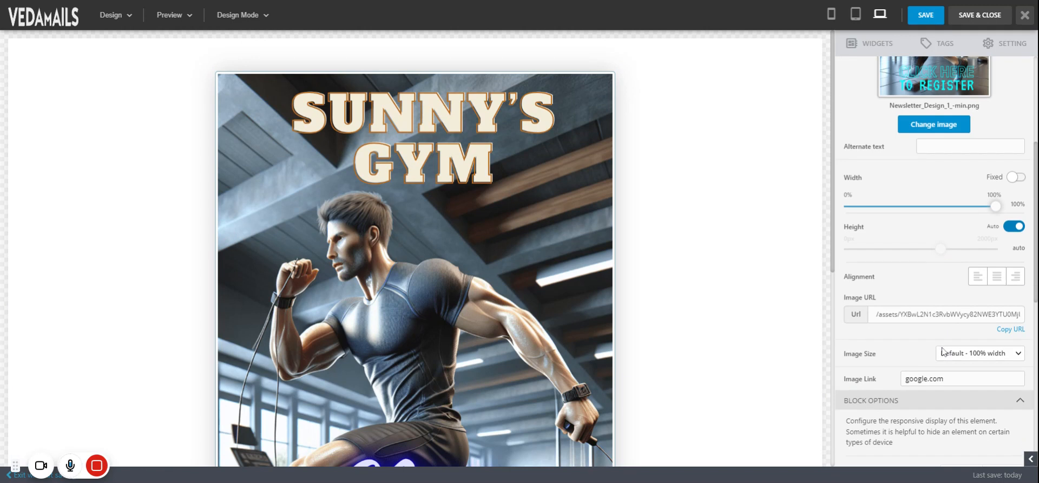
pyautogui.scroll(-2, 955, 343)
pyautogui.click(942, 268)
pyautogui.hotkey('ctrl', 'a')
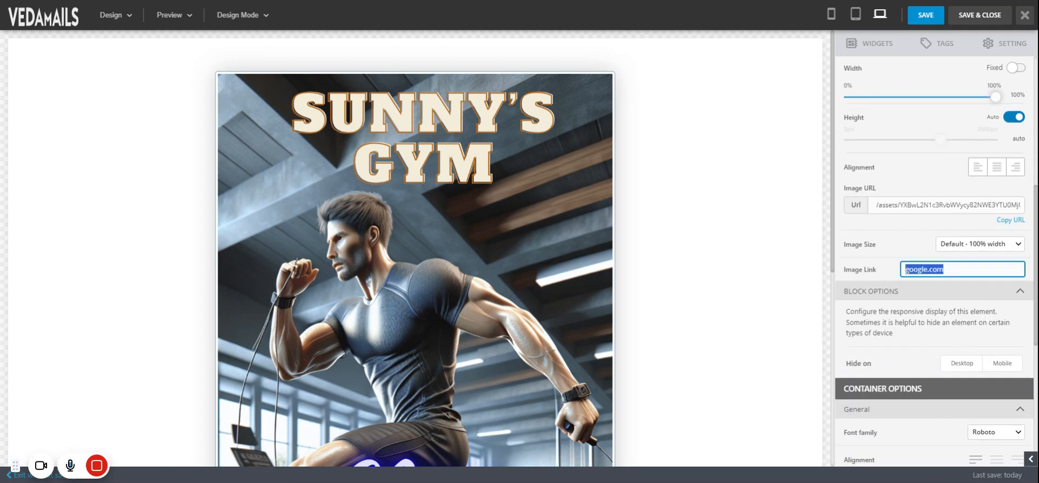
pyautogui.write('https://www.google.com/')
pyautogui.click(967, 312)
pyautogui.scroll(-5, 956, 294)
pyautogui.scroll(10, 956, 294)
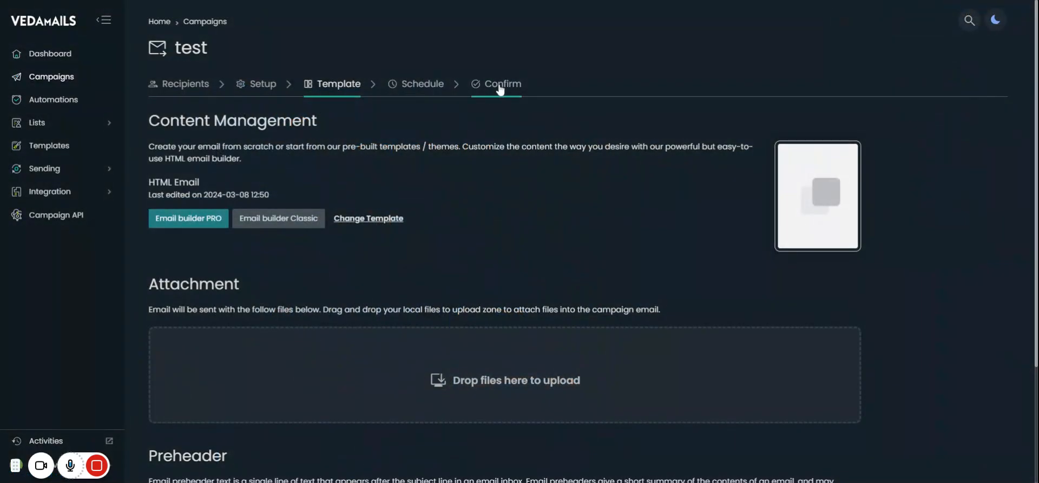
# - Preview the campaign again as the first listed contact, test the corrected image link and close the linked page
pyautogui.click(499, 89)
pyautogui.scroll(-2, 515, 252)
pyautogui.click(608, 394)
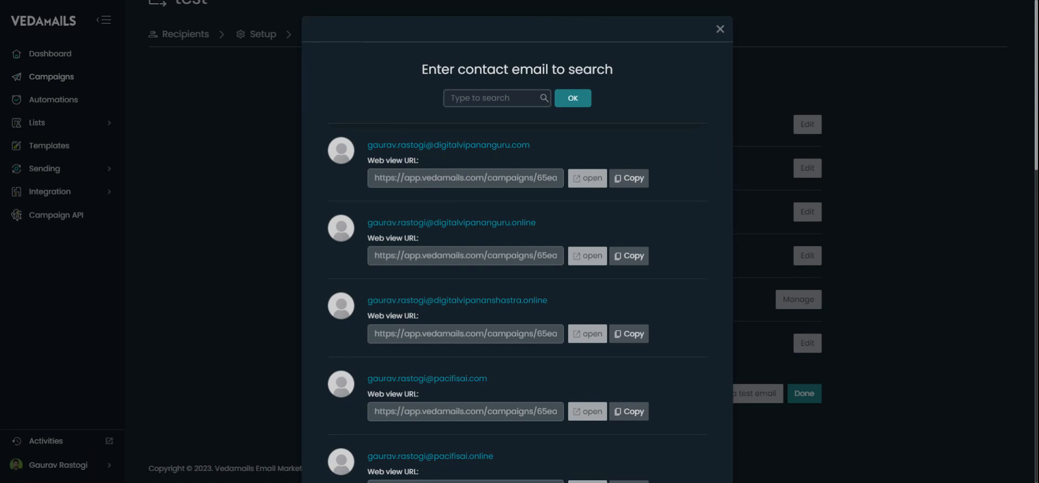
pyautogui.click(588, 178)
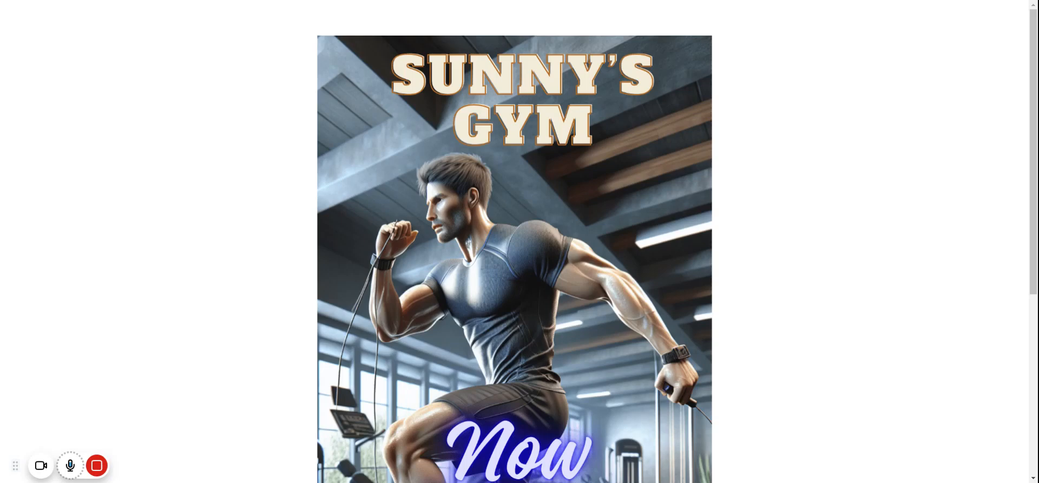
pyautogui.scroll(-3, 413, 172)
pyautogui.scroll(3, 412, 172)
pyautogui.click(15, 1)
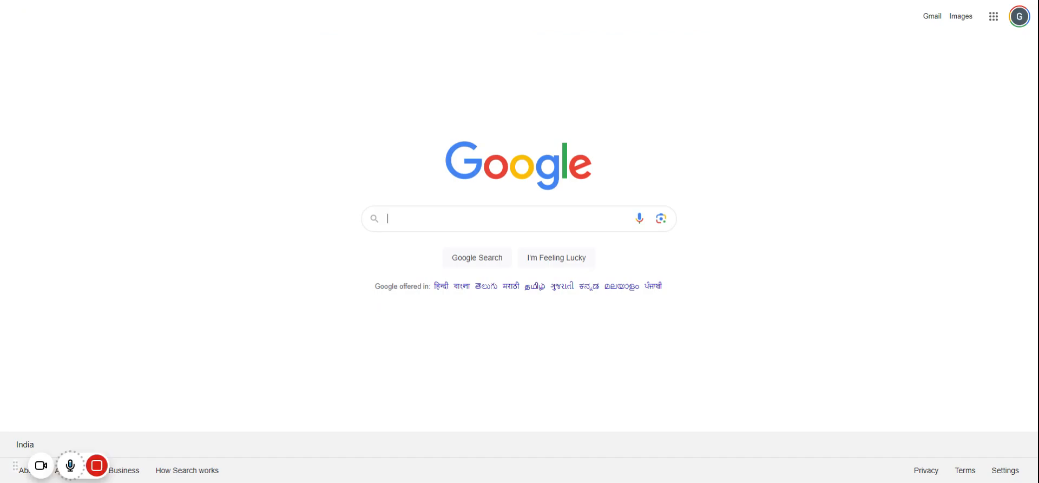
pyautogui.hotkey('ctrl', 'w')
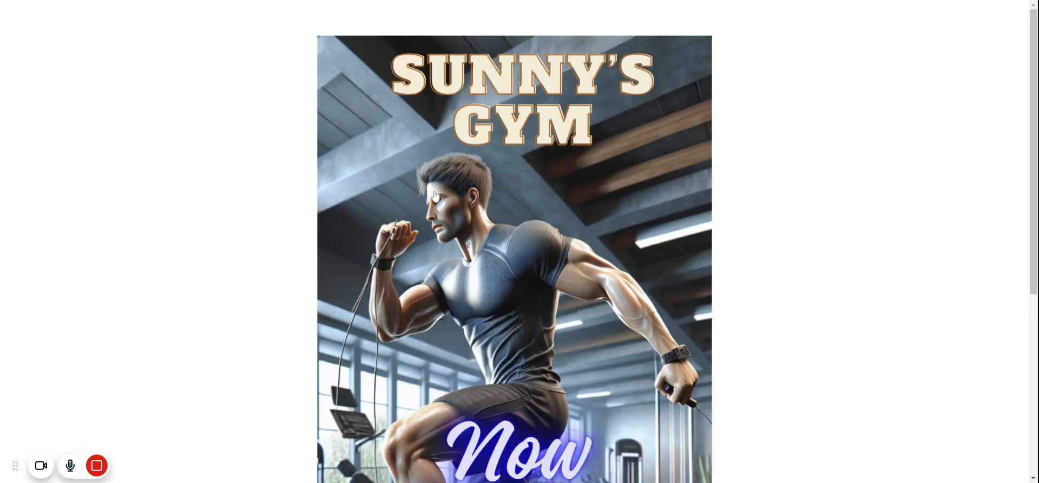
# - Close the contact previews, review the test campaign's confirmation summary and send the campaign
pyautogui.click(109, 1)
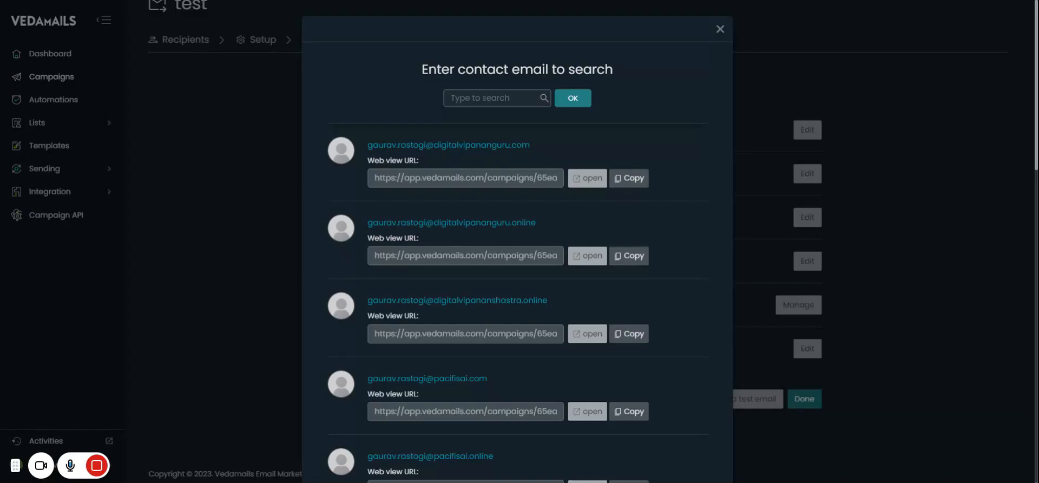
pyautogui.click(745, 29)
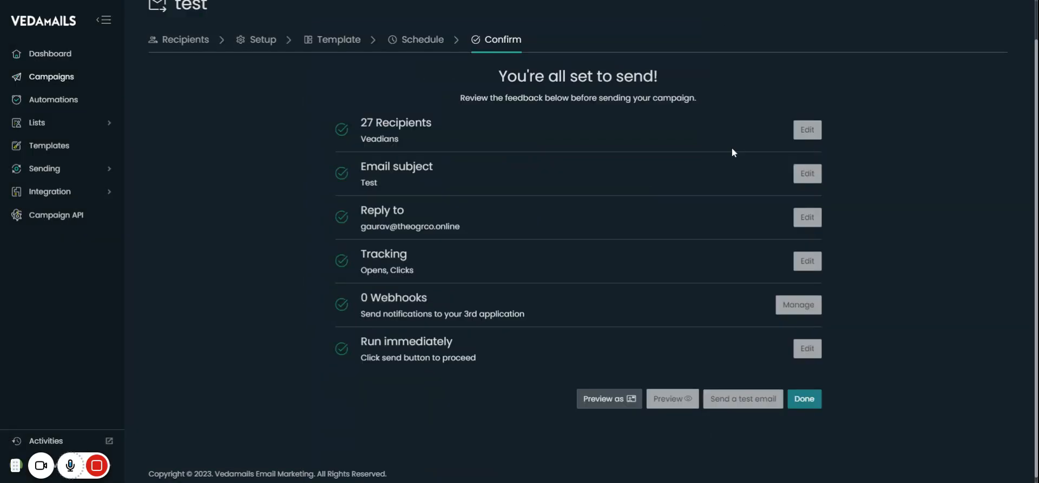
pyautogui.scroll(-1, 858, 395)
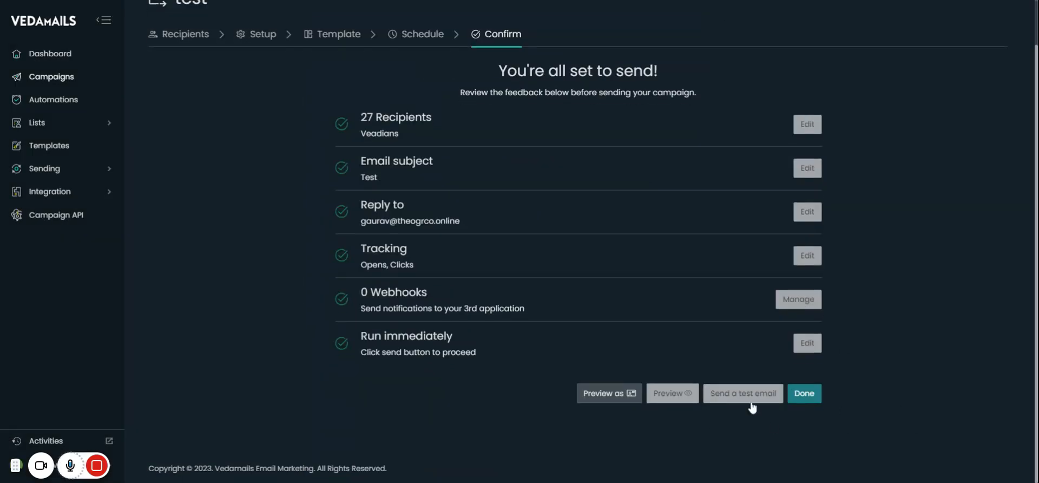
pyautogui.scroll(1, 722, 279)
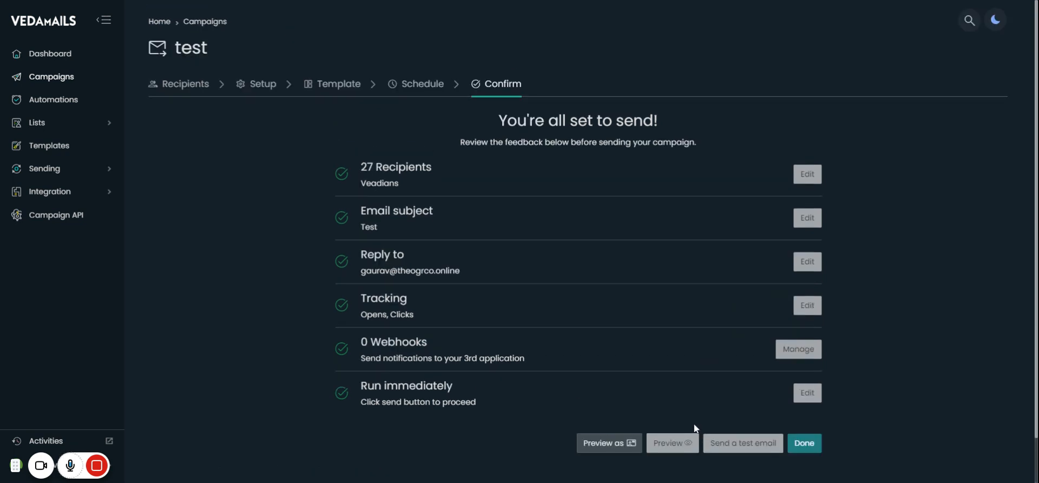
pyautogui.scroll(-1, 853, 410)
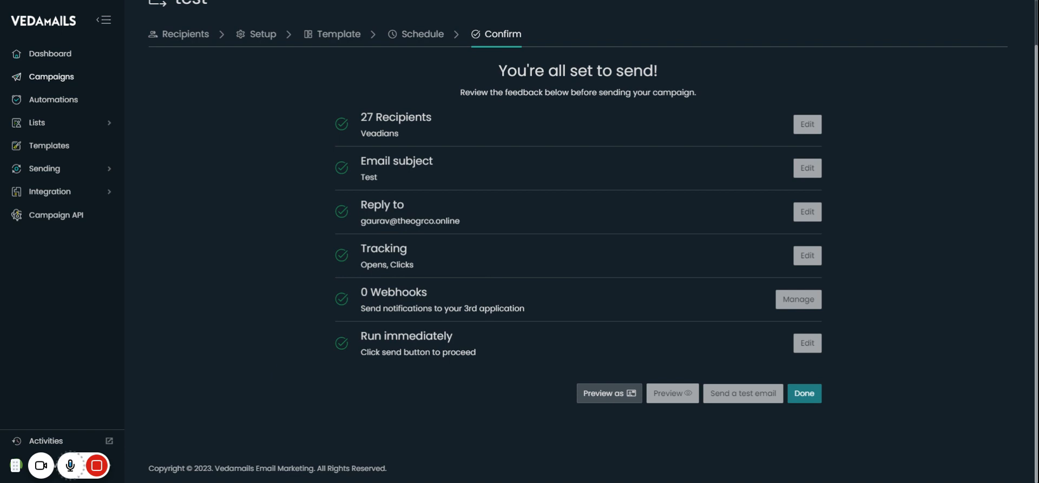
pyautogui.scroll(1, 273, 349)
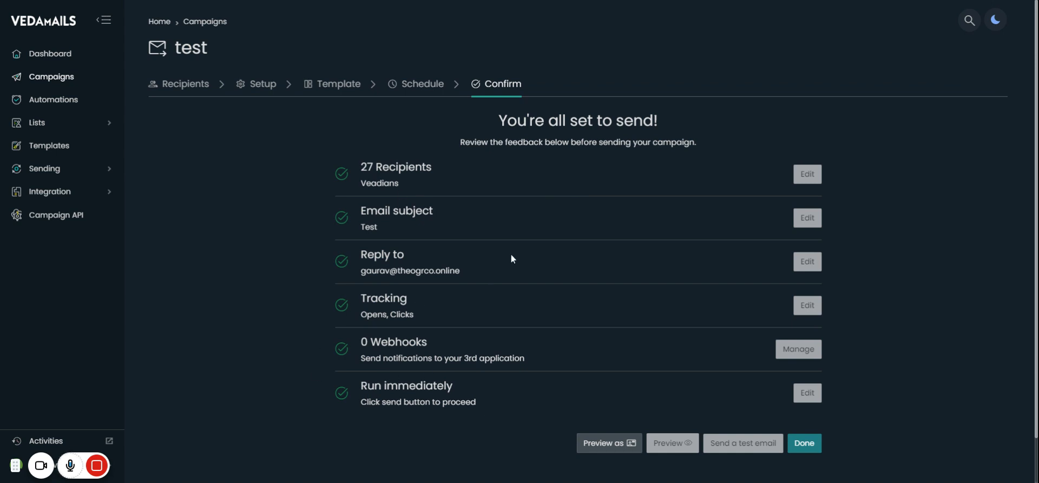
pyautogui.moveTo(159, 472)
pyautogui.click(804, 442)
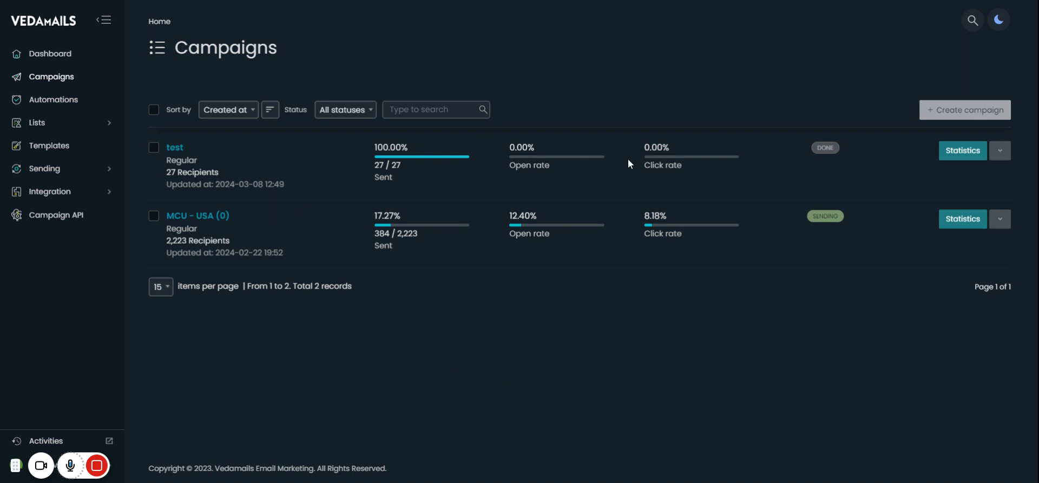
# - Open the test campaign's statistics and examine its delivery figures, open rate and click rate
pyautogui.click(983, 155)
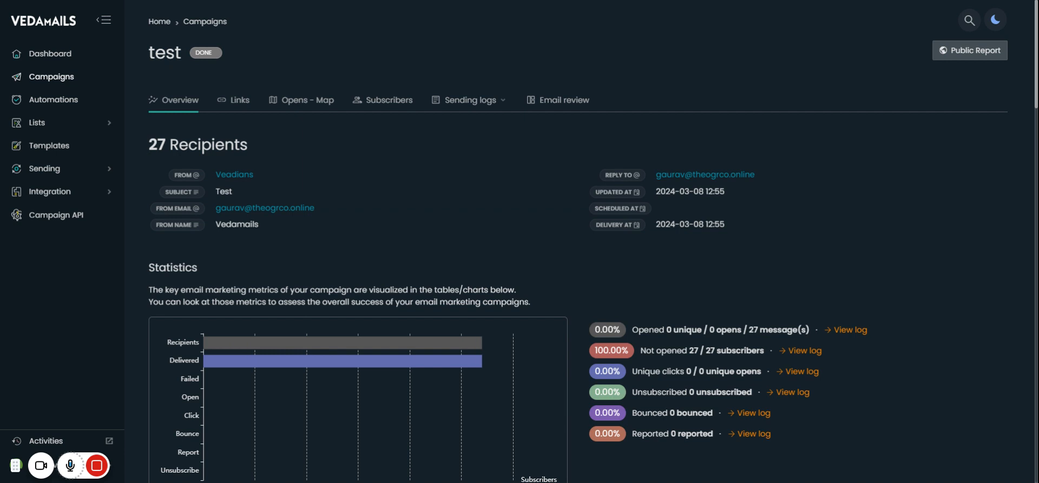
pyautogui.scroll(-10, 585, 277)
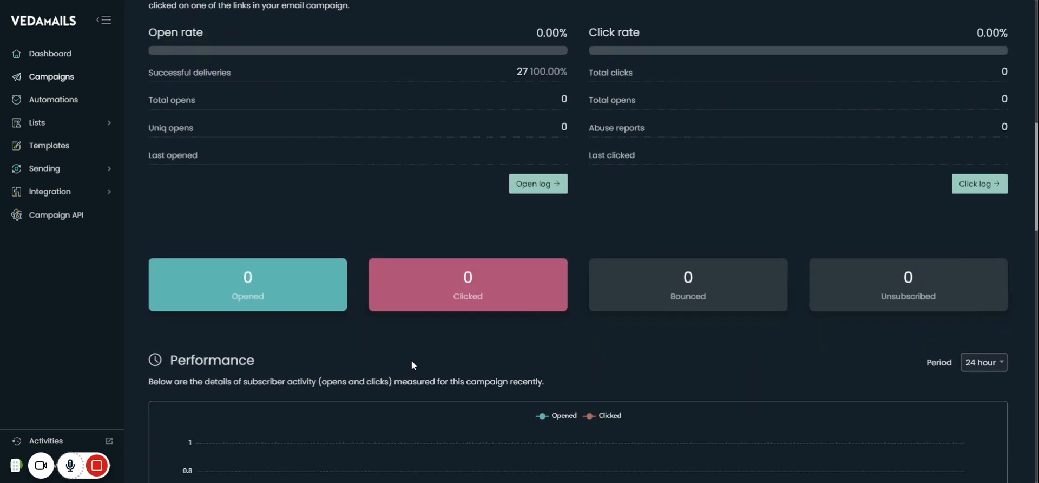
pyautogui.scroll(5, 409, 359)
pyautogui.scroll(-3, 323, 251)
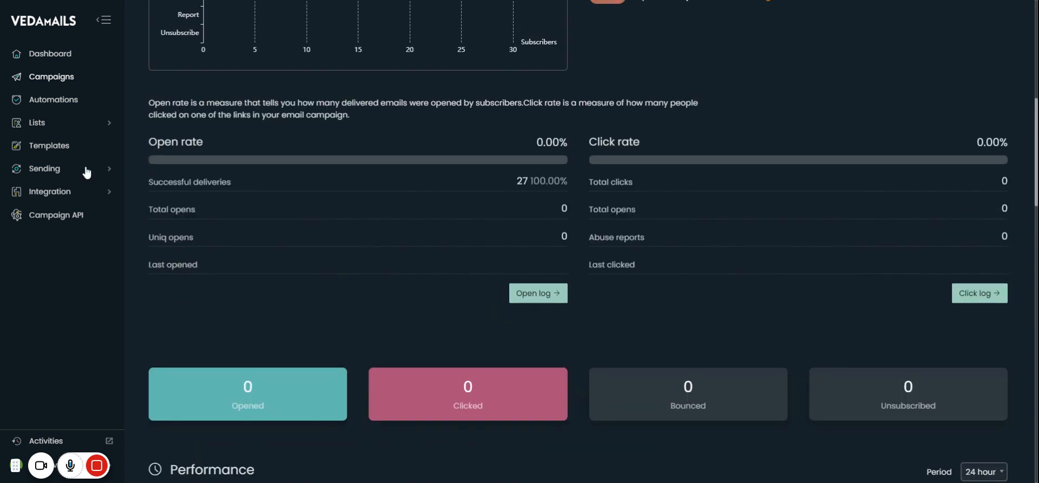
# - Examine the MCU - USA (0) campaign's overview statistics and opens map, and return to the campaign list
pyautogui.click(51, 76)
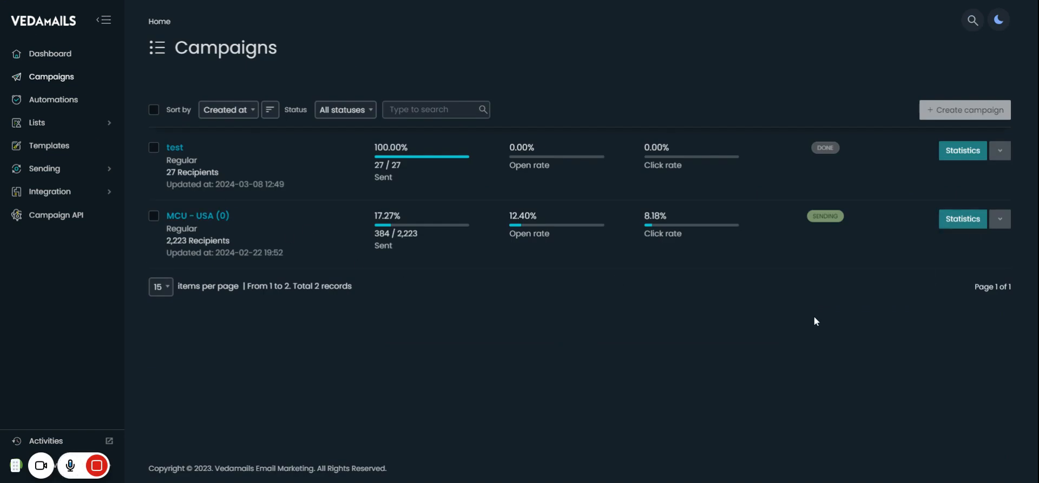
pyautogui.scroll(-2, 754, 270)
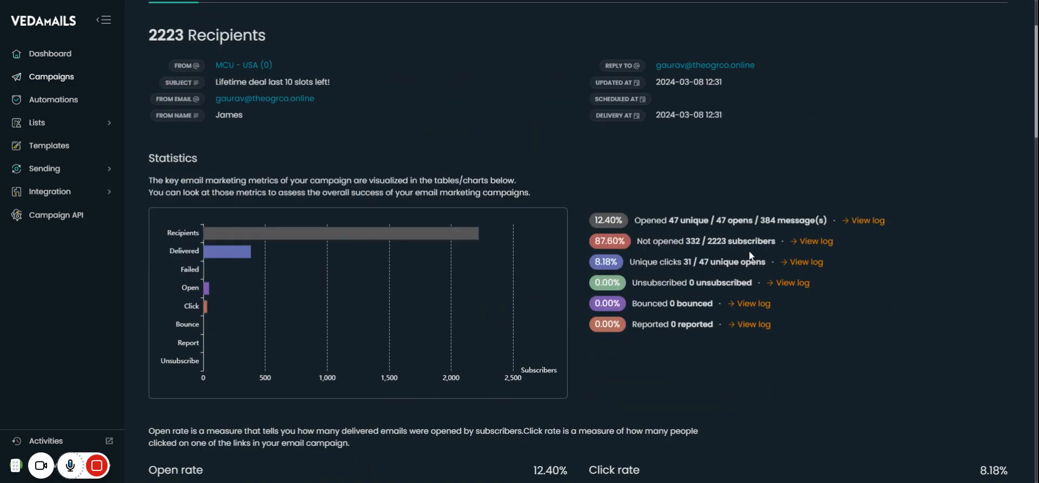
pyautogui.moveTo(673, 220); pyautogui.dragTo(753, 221)
pyautogui.moveTo(673, 241); pyautogui.dragTo(691, 262)
pyautogui.scroll(-4, 607, 385)
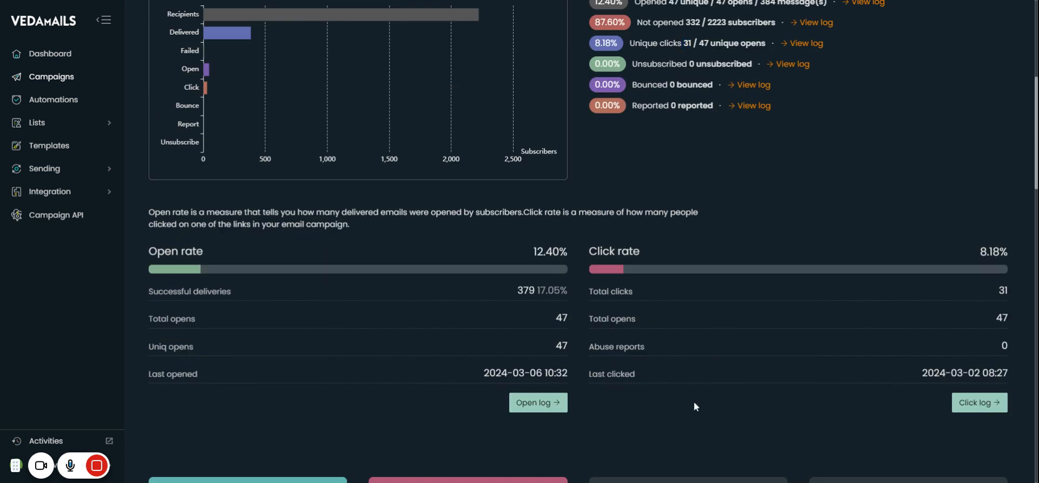
pyautogui.scroll(-8, 691, 401)
pyautogui.scroll(-10, 689, 401)
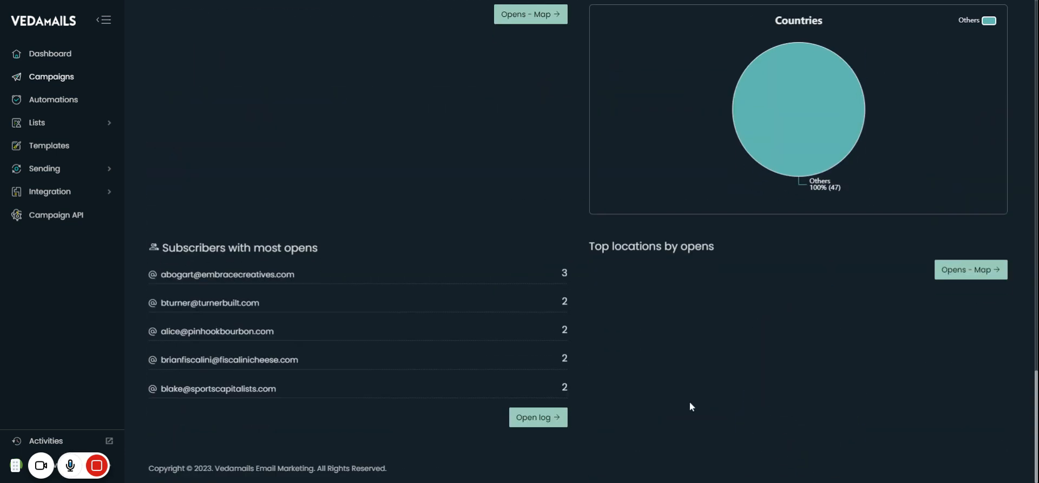
pyautogui.scroll(20, 689, 401)
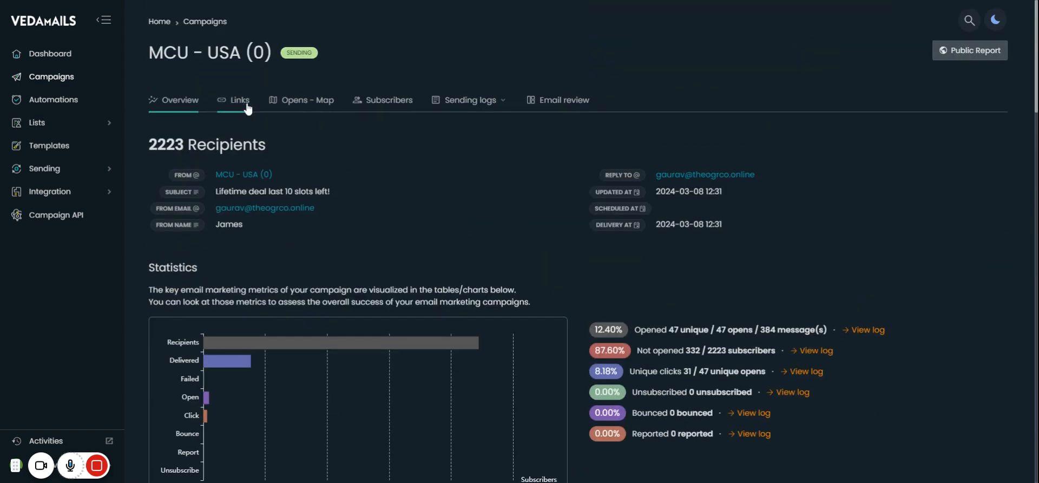
pyautogui.click(305, 104)
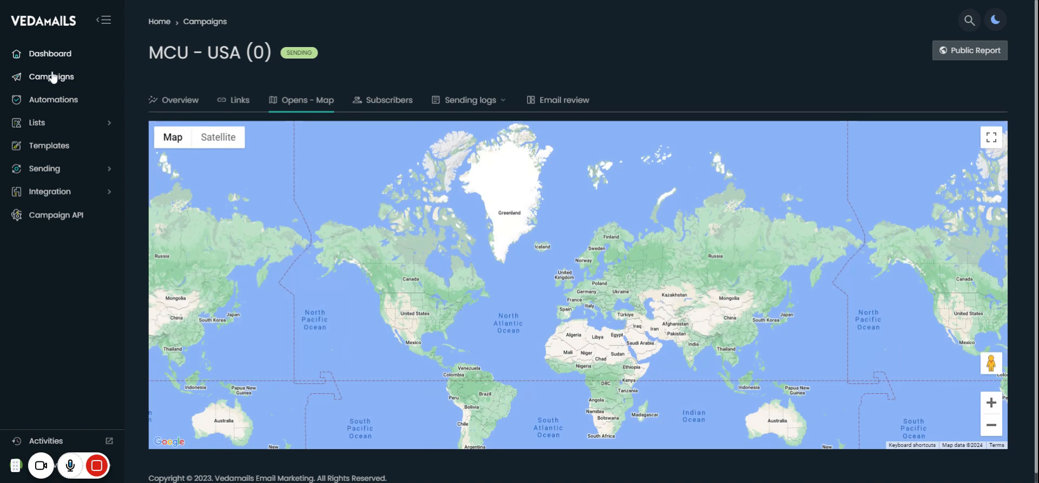
pyautogui.click(51, 76)
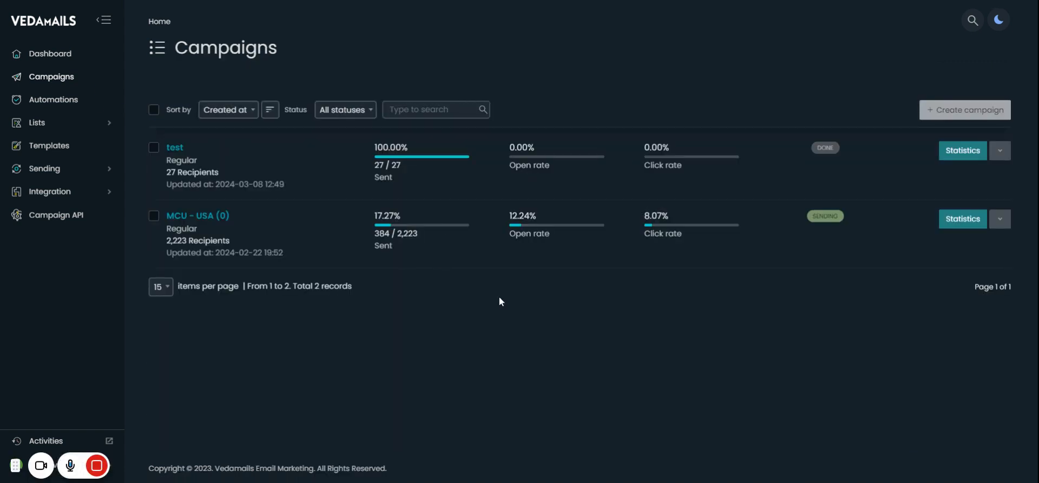
# - Look over the automations list and the triggers offered for a new automation, and close the trigger selection
pyautogui.click(50, 106)
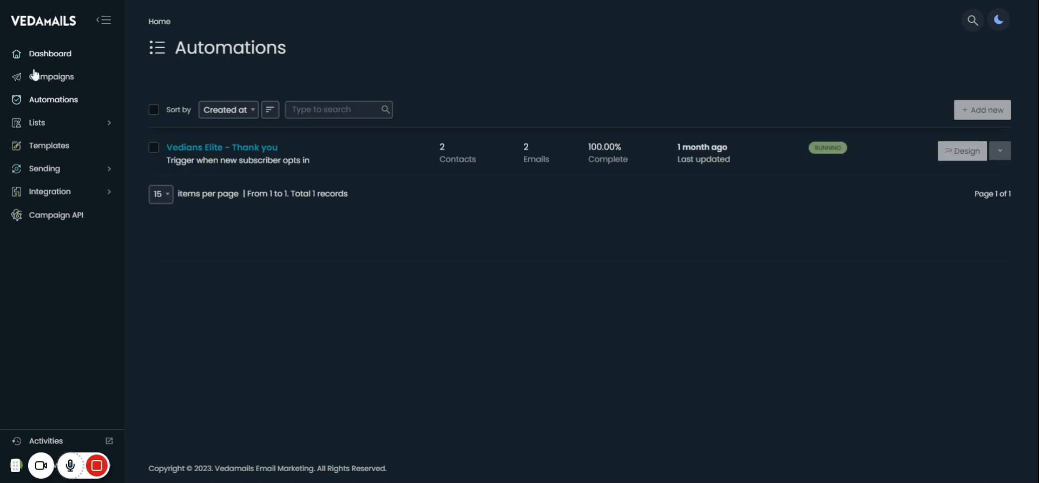
pyautogui.click(983, 114)
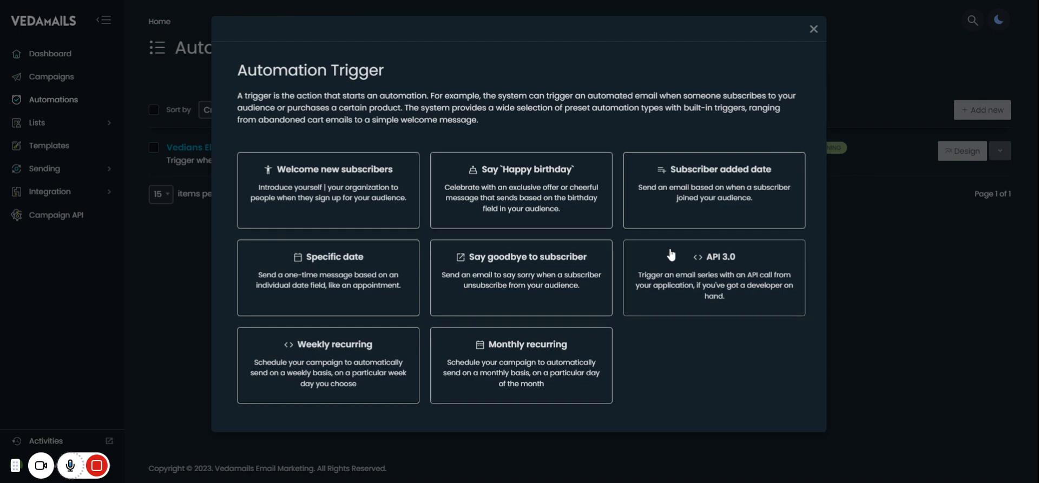
pyautogui.click(814, 30)
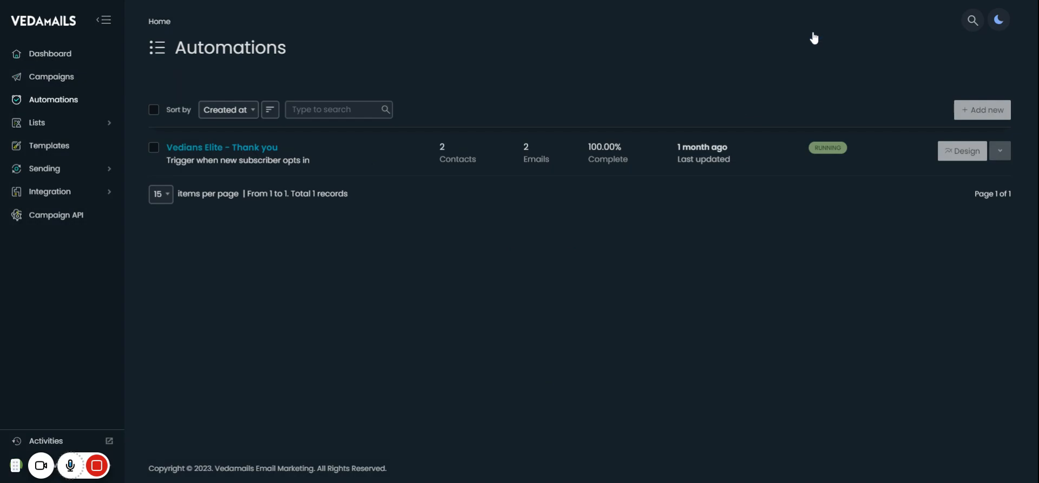